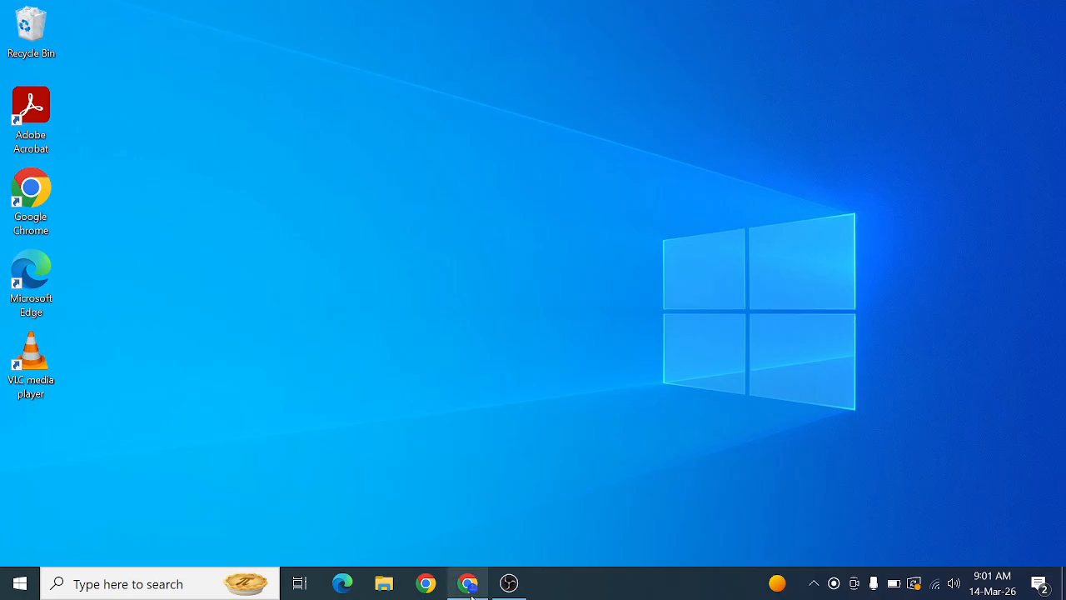
Open the KodeKloud practice page and start the Day 24 Application Load Balancer task from 100 Days of Cloud (AWS).
mouse_move(470, 593)
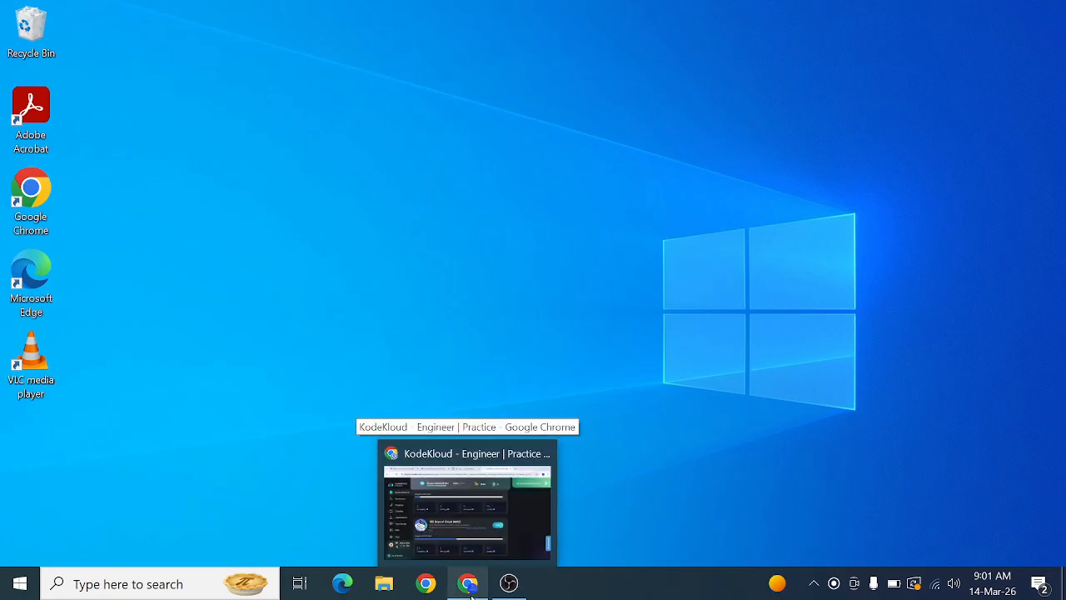
click(458, 518)
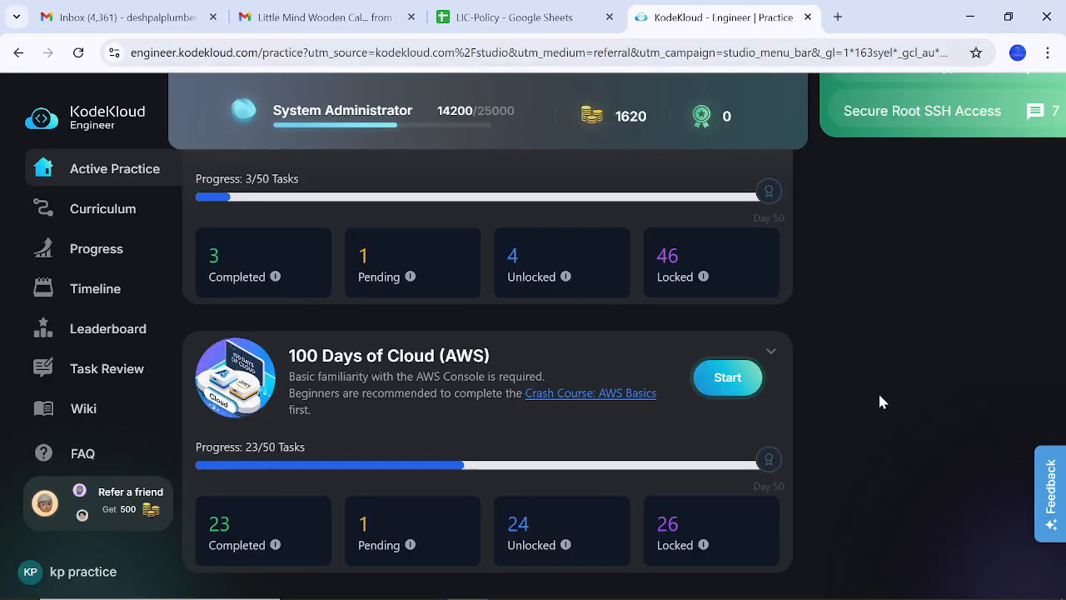
scroll(936, 329, up, 2)
scroll(938, 333, down, 2)
click(771, 356)
scroll(409, 418, down, 5)
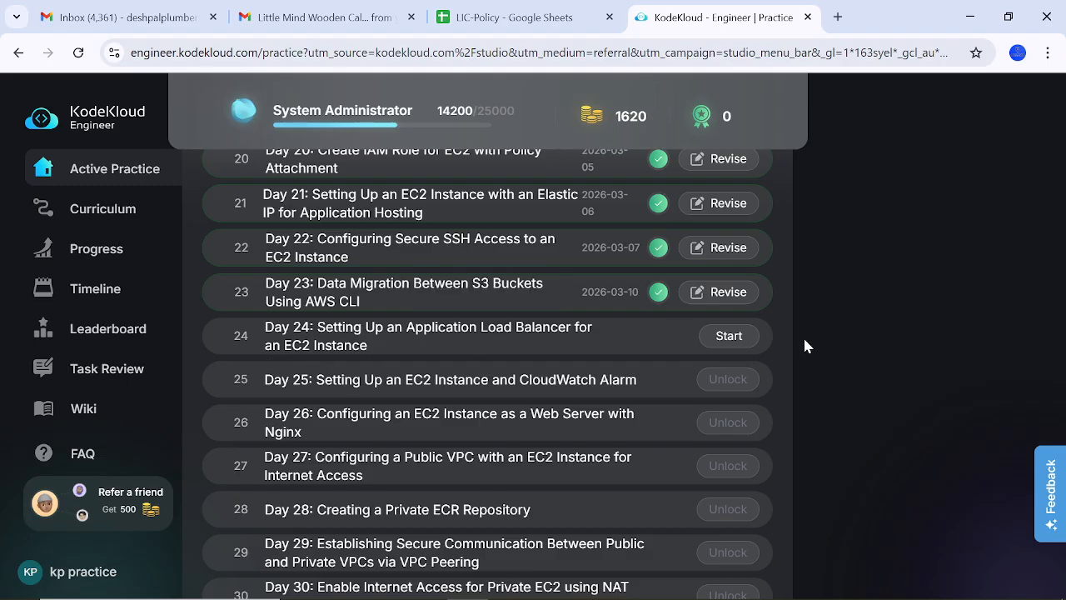
click(722, 339)
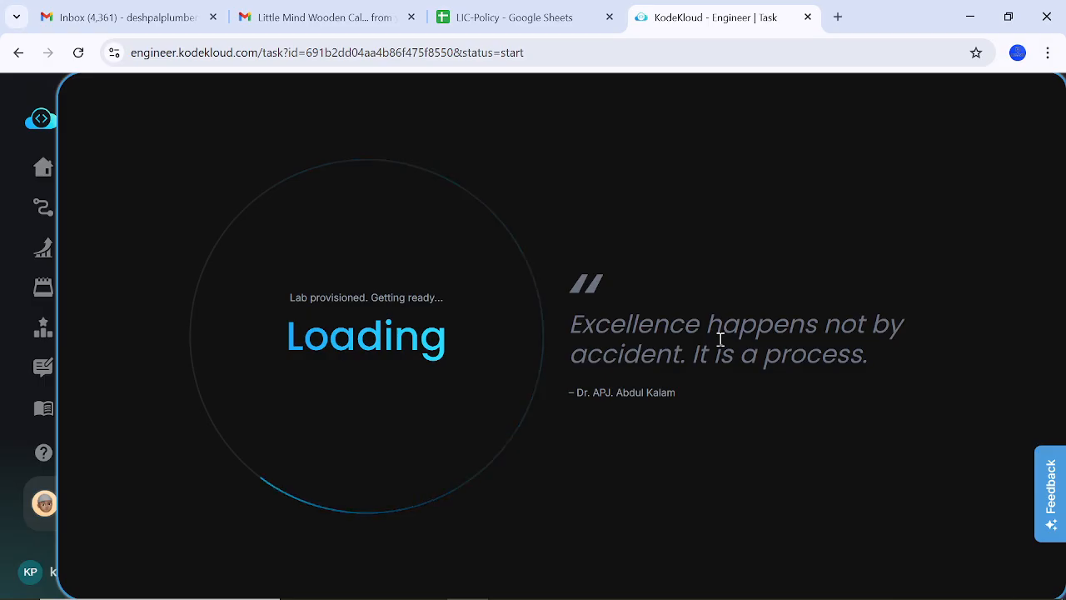
Close the two Gmail tabs and the LIC-Policy Google Sheets tab, keeping only the lab tab.
click(213, 18)
click(213, 18)
click(213, 17)
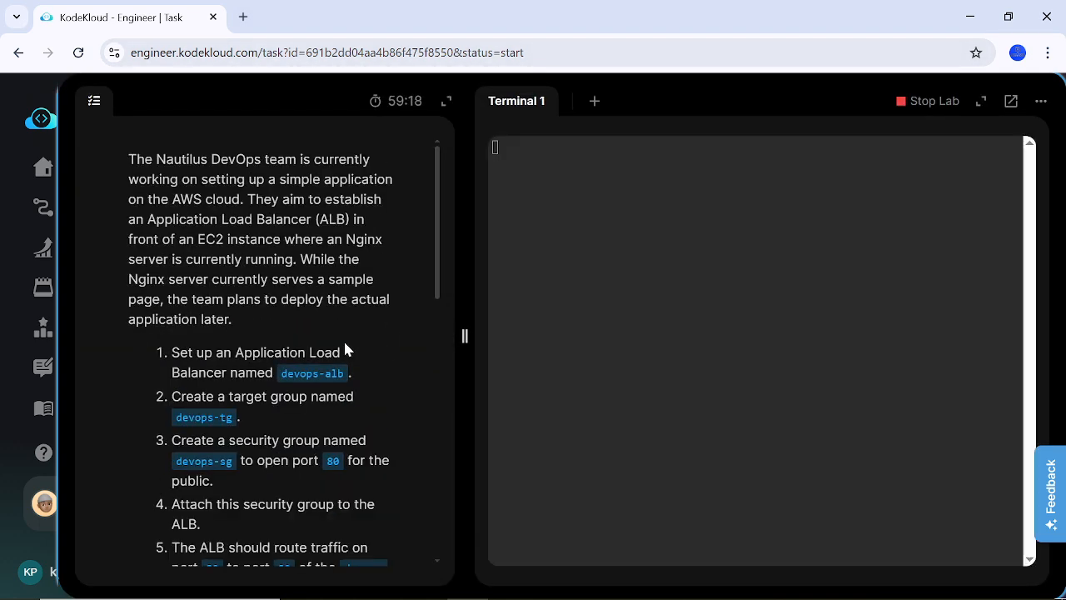
Skim the lab instructions and open the AWS Console URL from the credentials table.
scroll(279, 392, down, 1)
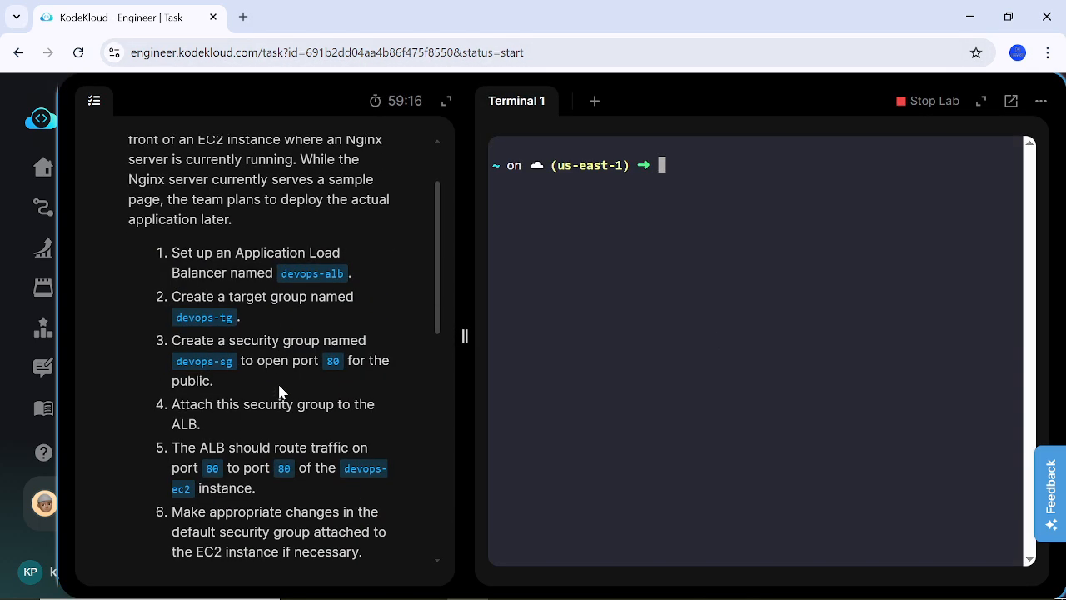
scroll(281, 389, down, 2)
scroll(280, 385, down, 2)
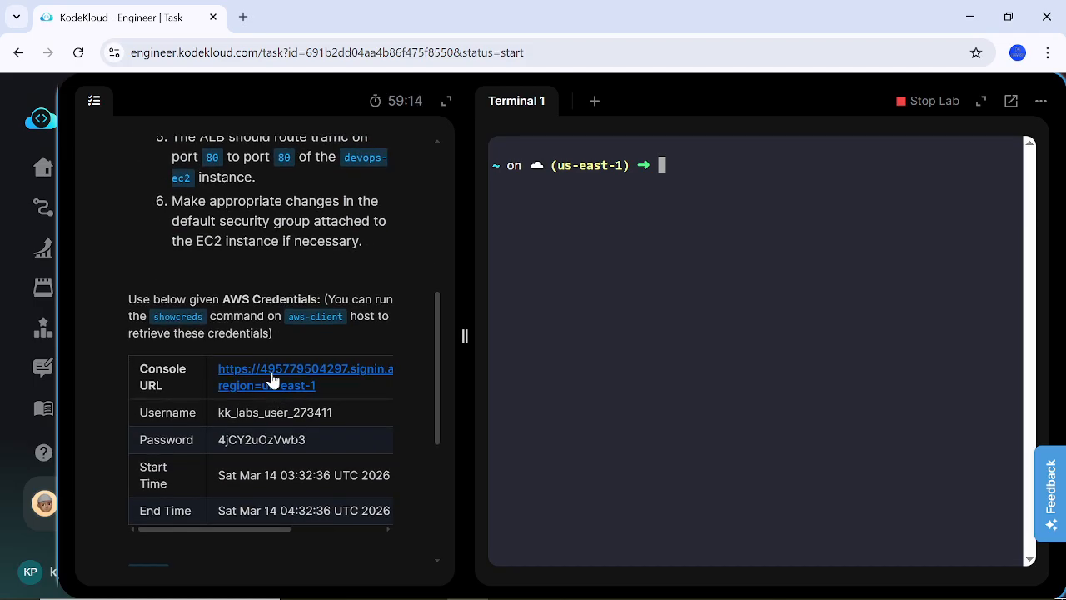
click(273, 371)
Copy the lab username from the credentials table into the IAM username field of the AWS sign-in form.
click(150, 21)
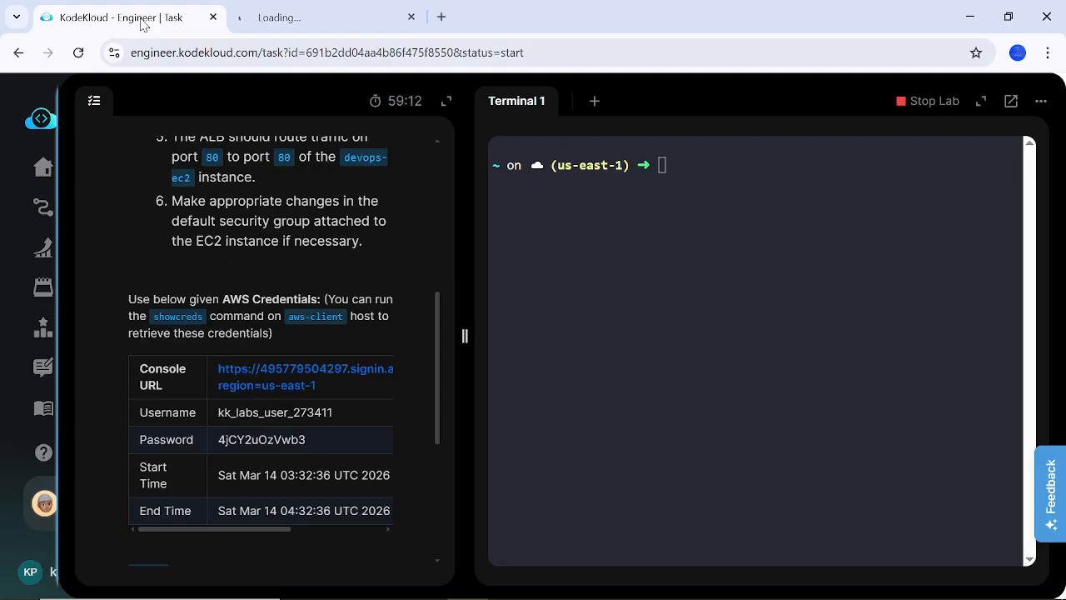
double_click(280, 413)
key(ctrl+c)
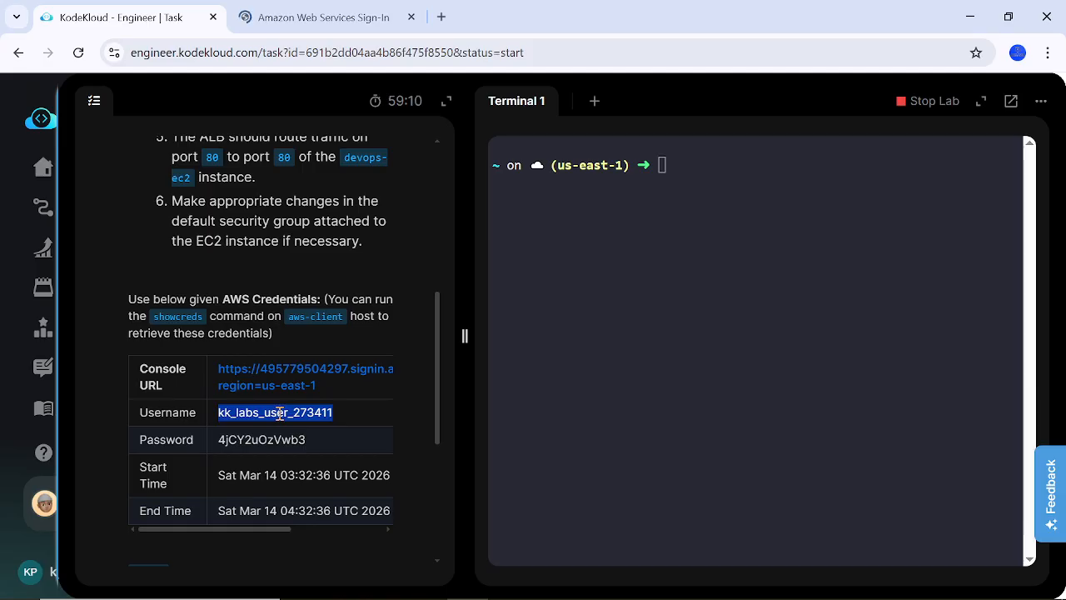
click(333, 17)
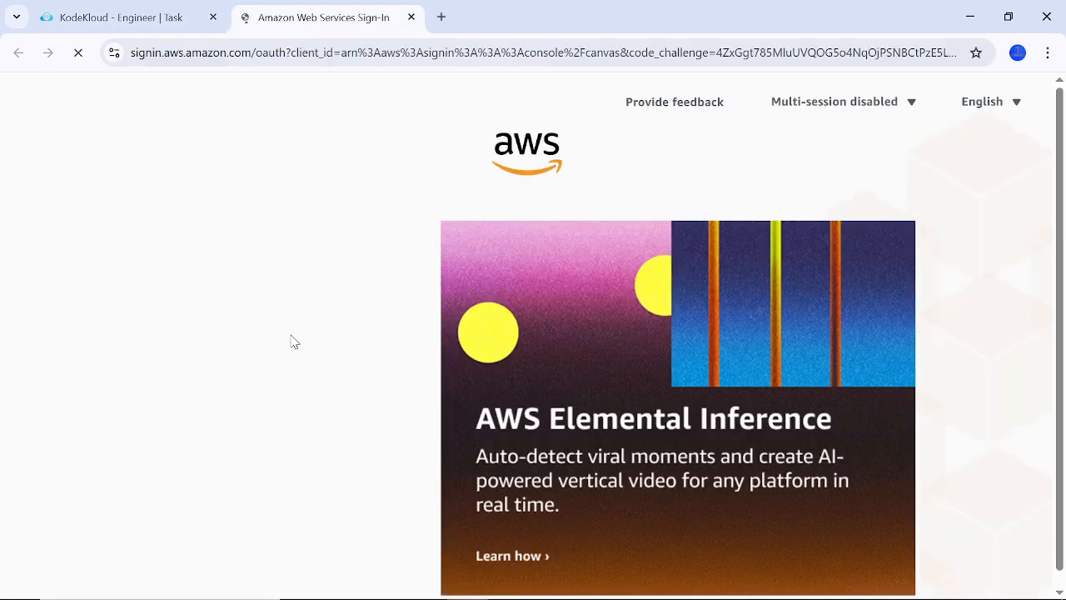
scroll(234, 445, down, 1)
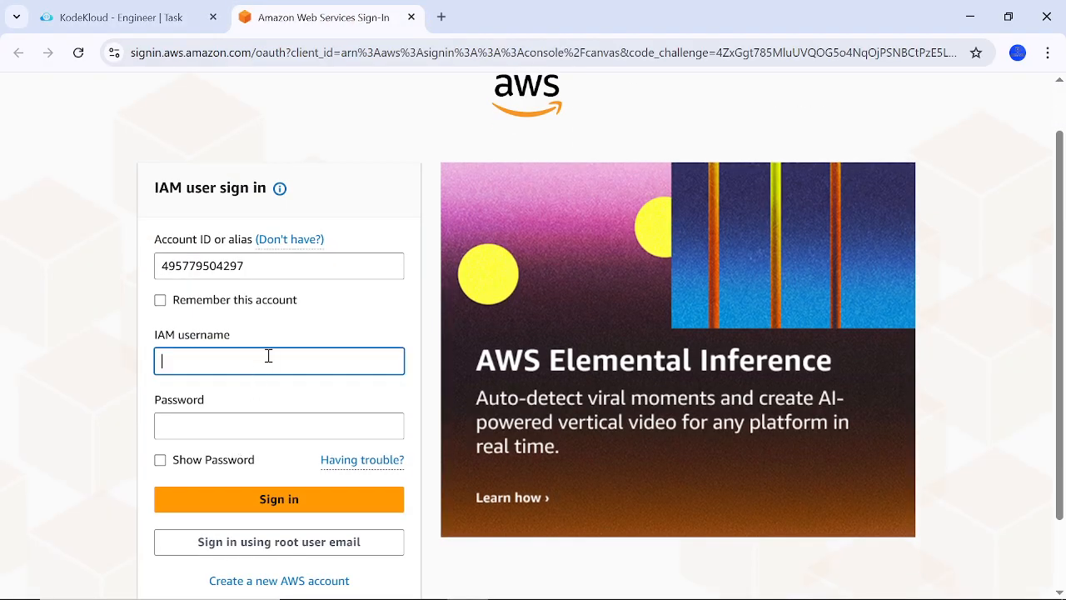
key(ctrl+v)
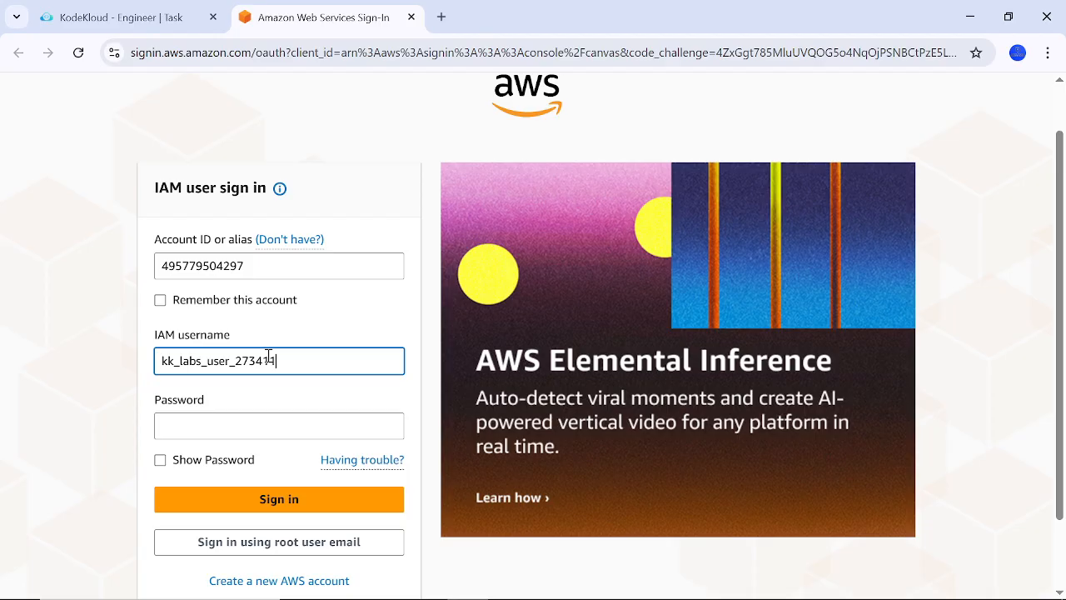
Copy the lab password into the AWS sign-in form's password field and sign in.
click(133, 18)
double_click(276, 442)
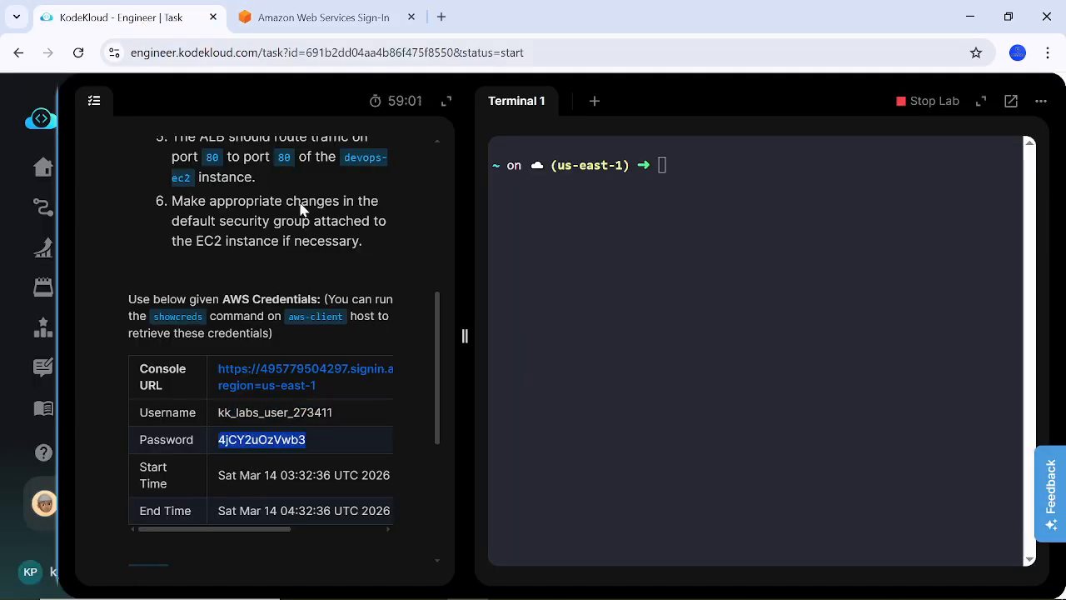
click(317, 25)
click(266, 427)
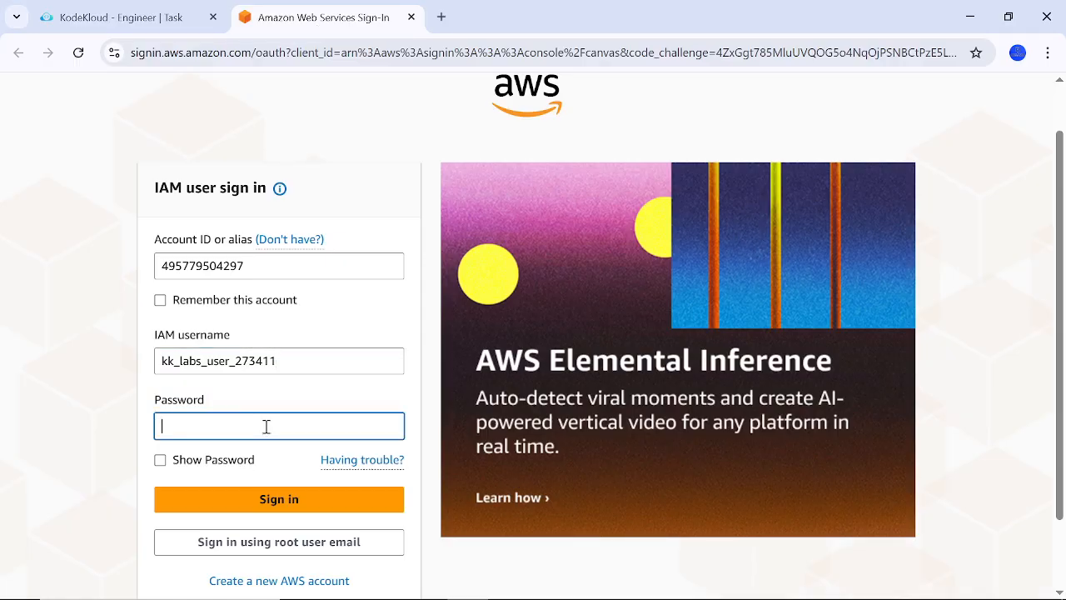
key(ctrl+v)
click(266, 503)
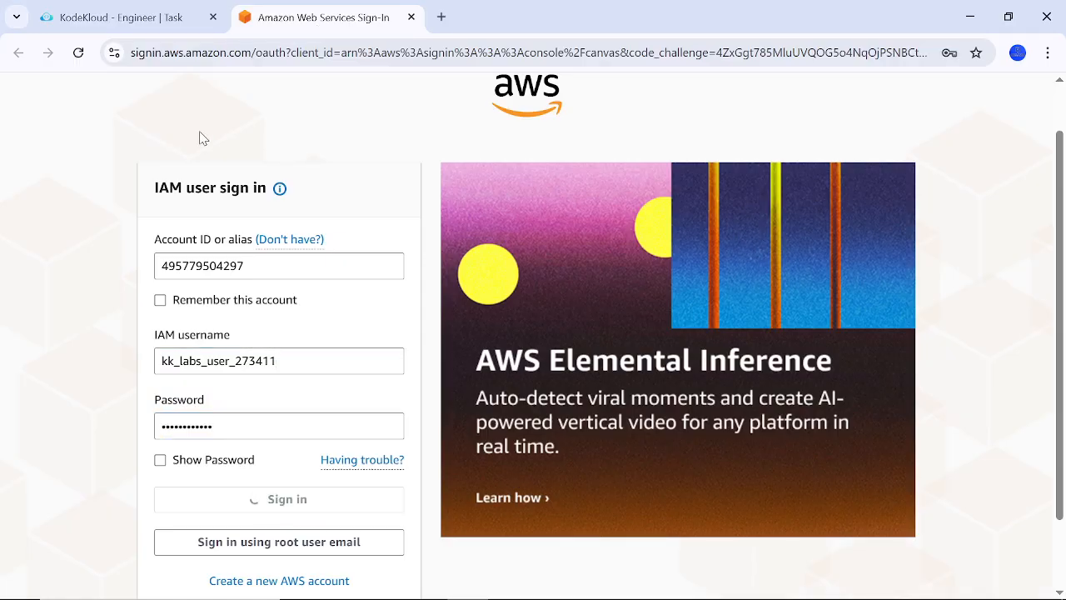
Review the lab requirements for the load balancer, target group, security group and traffic routing.
click(154, 29)
scroll(281, 448, down, 1)
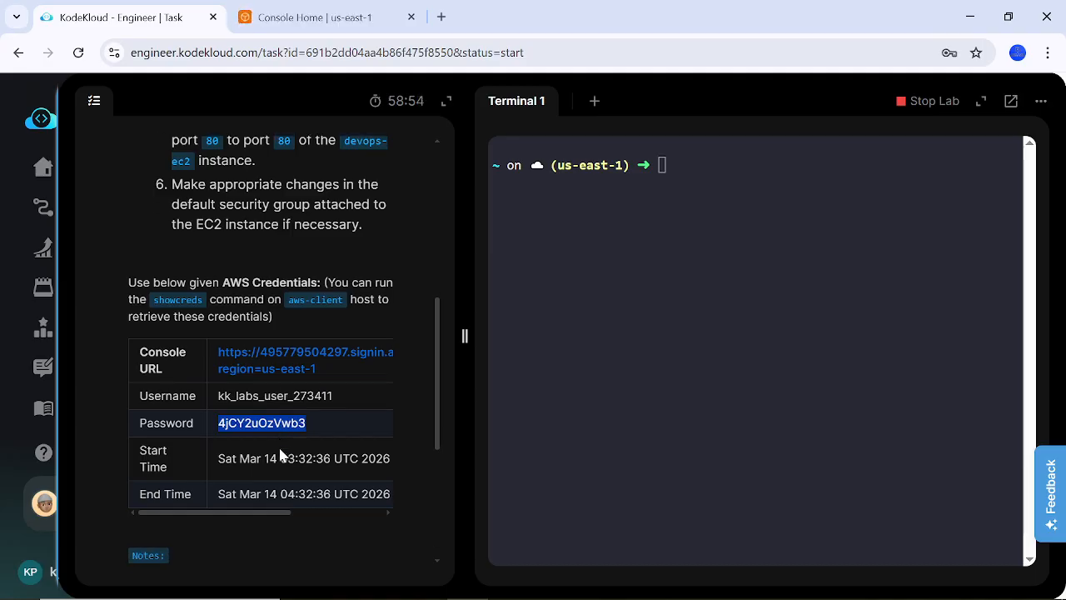
scroll(281, 453, up, 4)
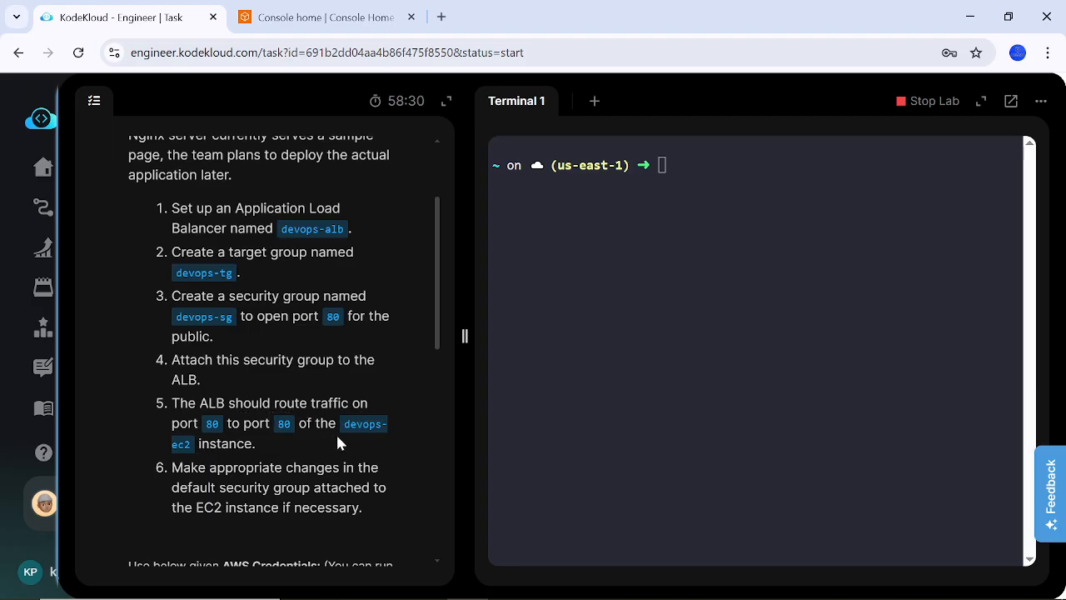
scroll(317, 454, down, 1)
scroll(338, 500, up, 1)
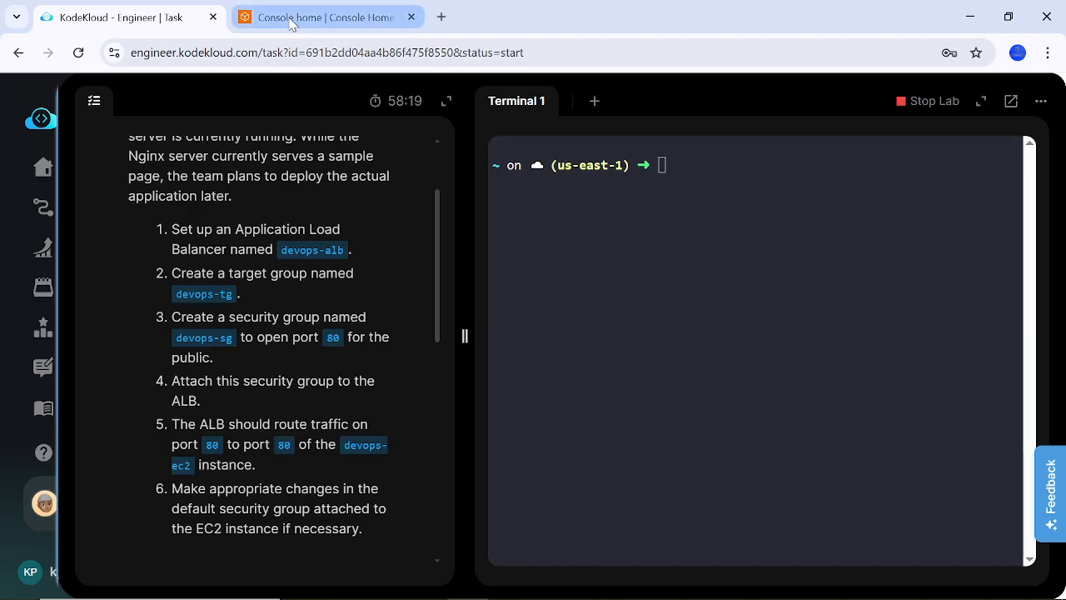
Switch to the AWS console and open the EC2 security groups list.
click(323, 18)
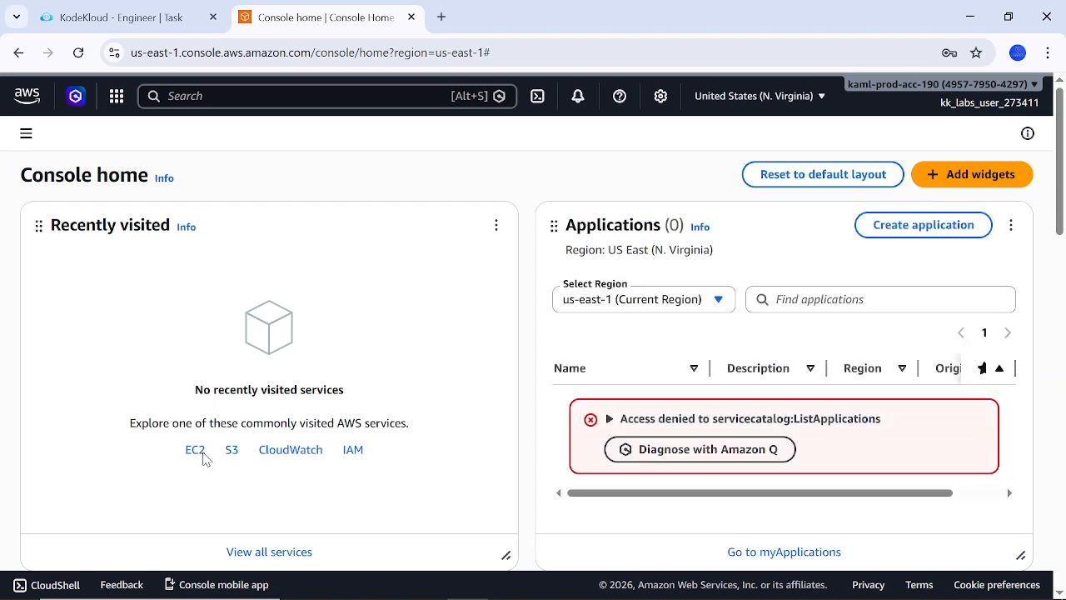
click(196, 450)
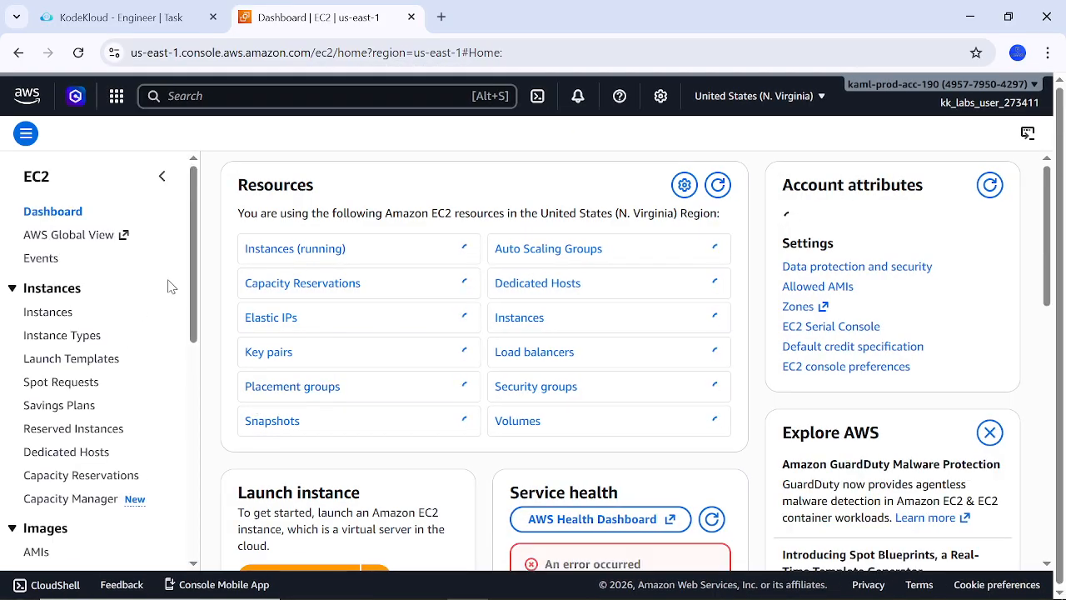
scroll(65, 354, down, 3)
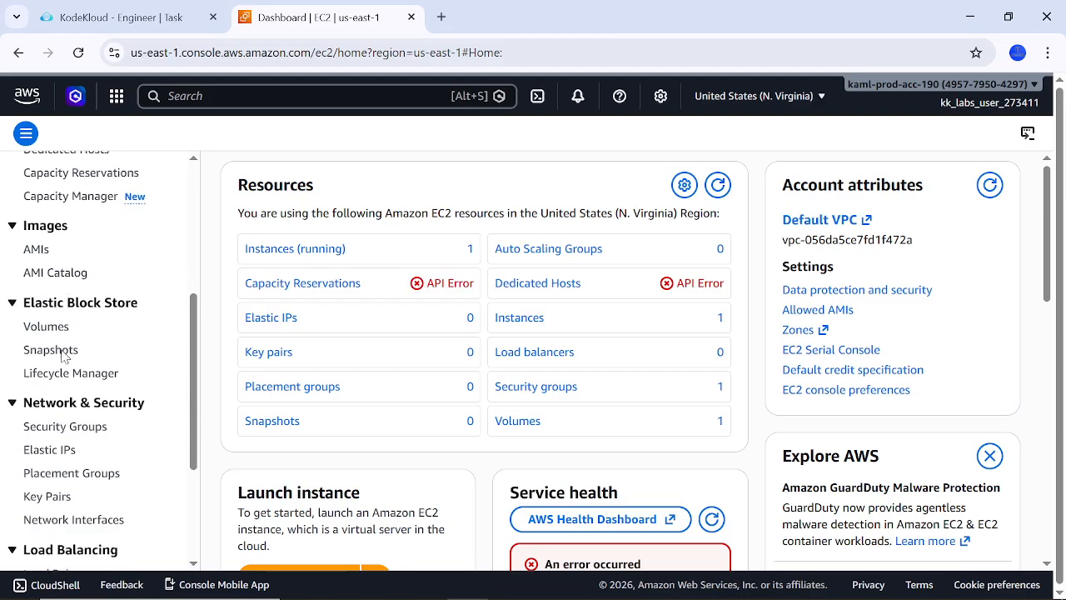
scroll(38, 384, down, 3)
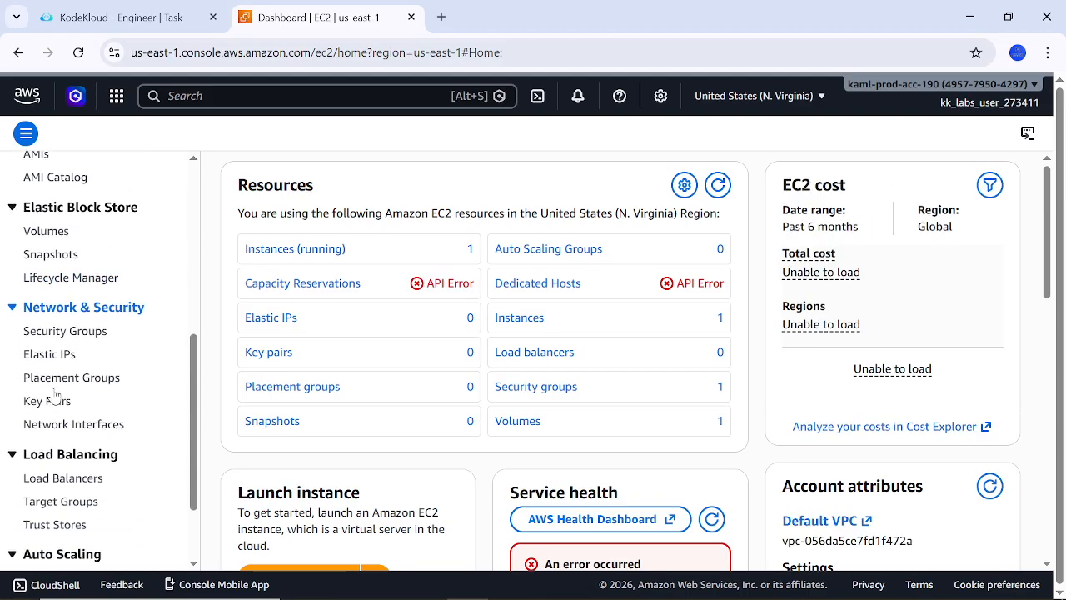
click(83, 321)
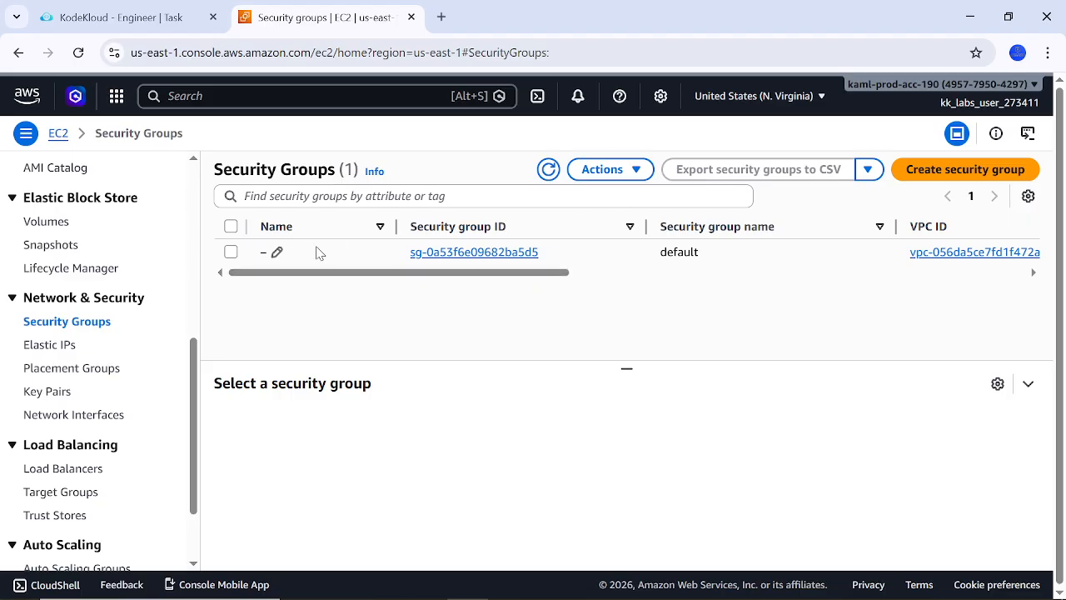
Start a new security group and name it devops-sg, as the lab instructions require.
click(929, 169)
scroll(236, 315, down, 3)
scroll(185, 321, down, 1)
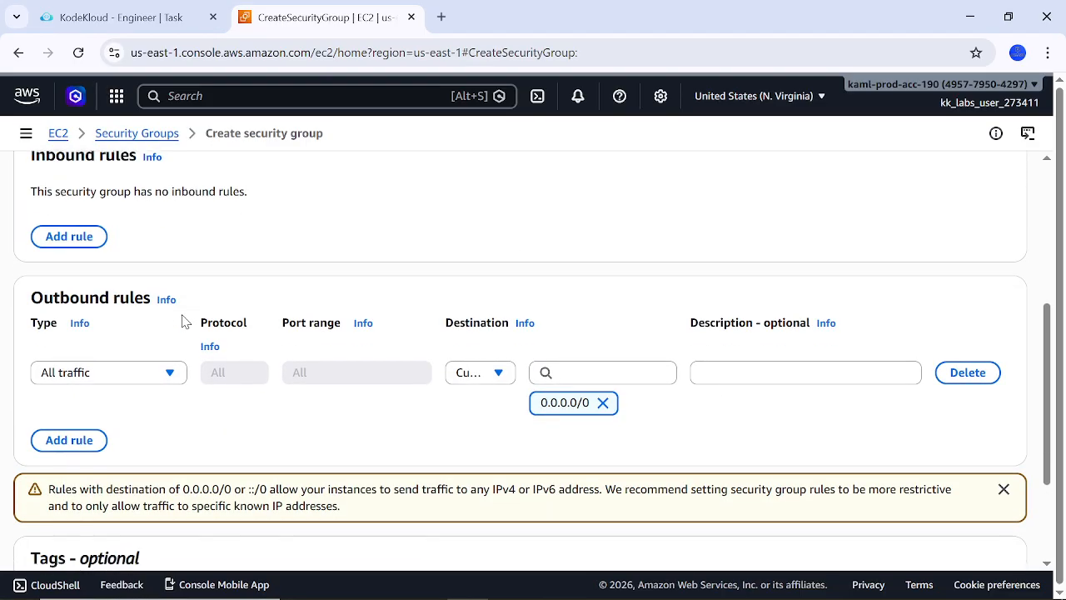
scroll(180, 317, up, 3)
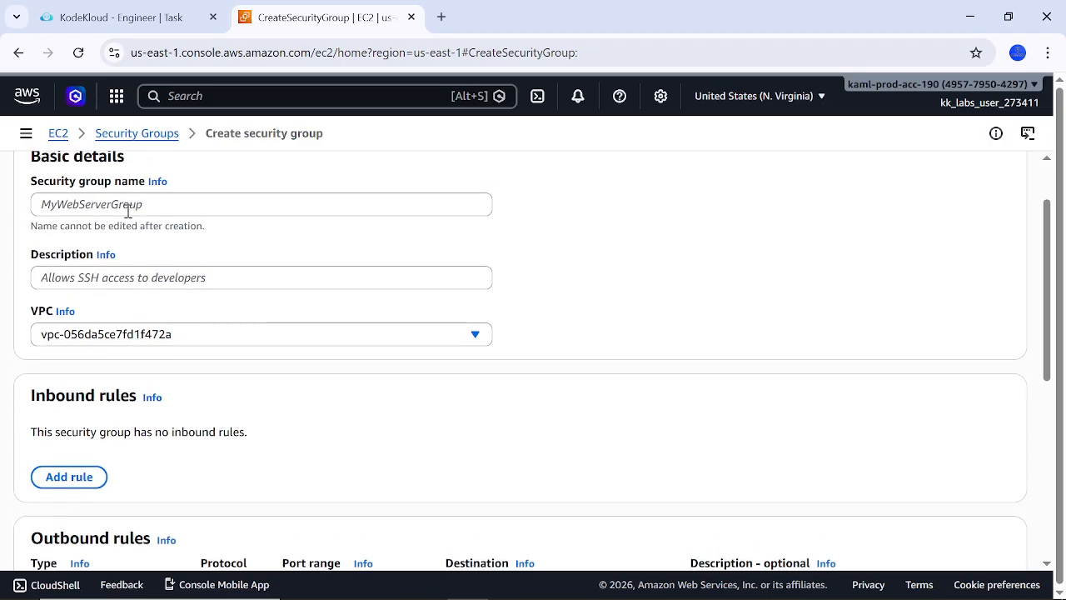
click(128, 212)
click(146, 17)
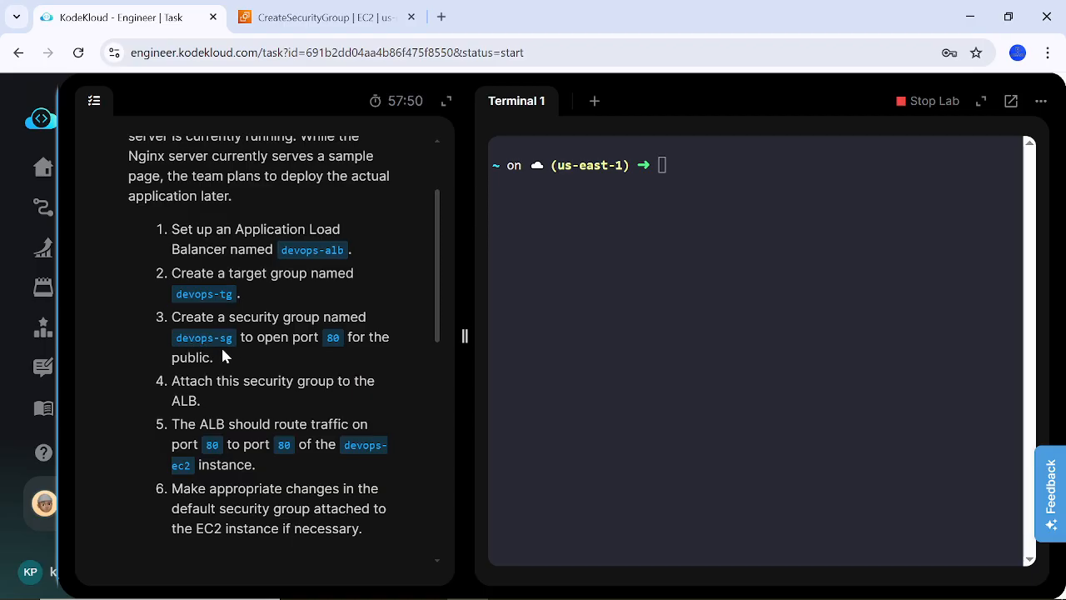
click(325, 18)
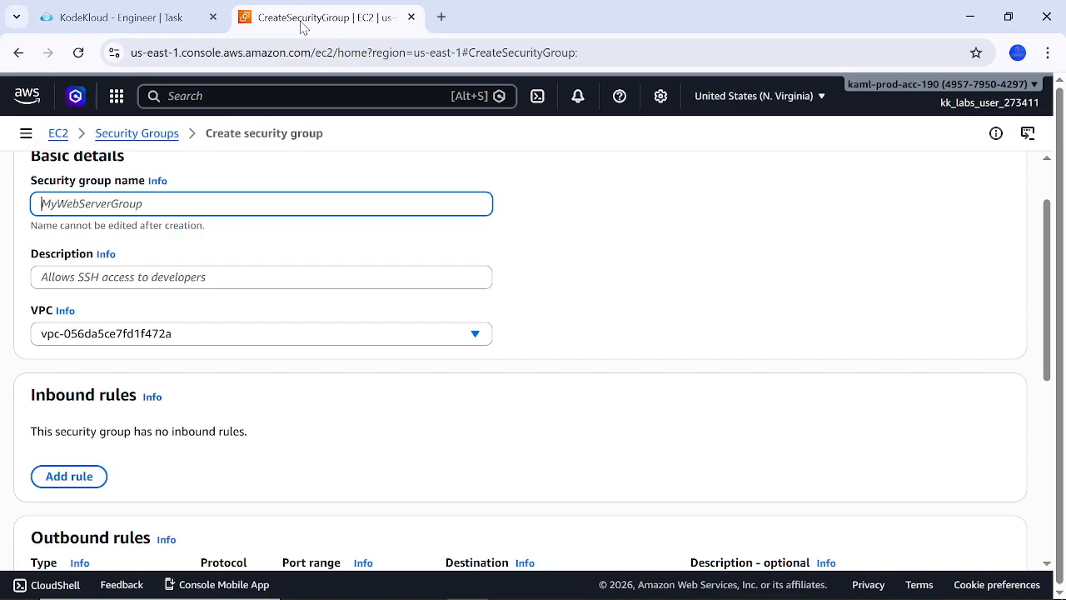
text(devops-sg)
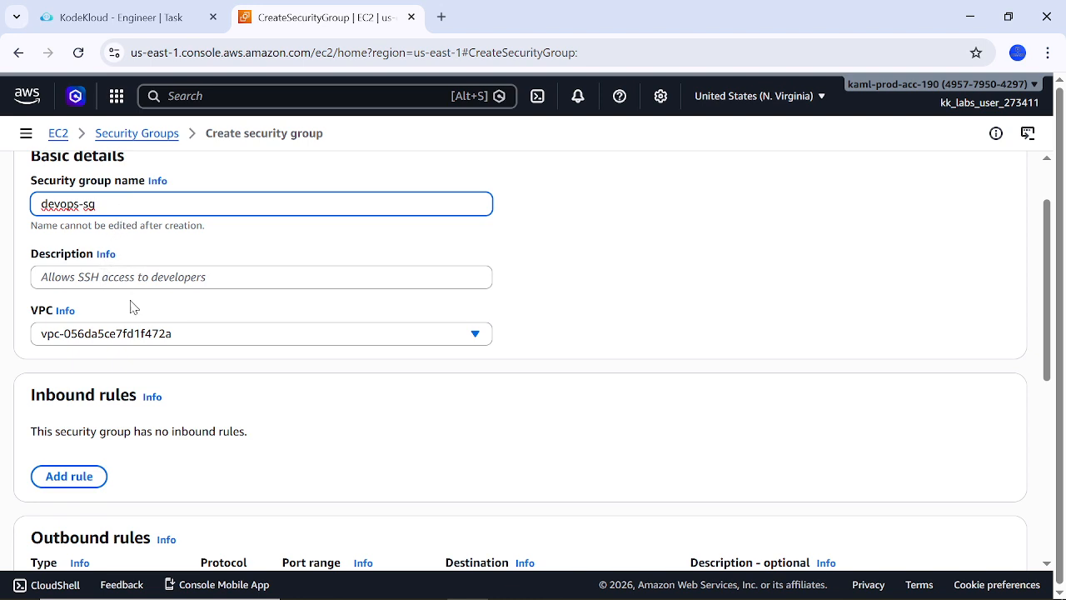
scroll(119, 362, down, 1)
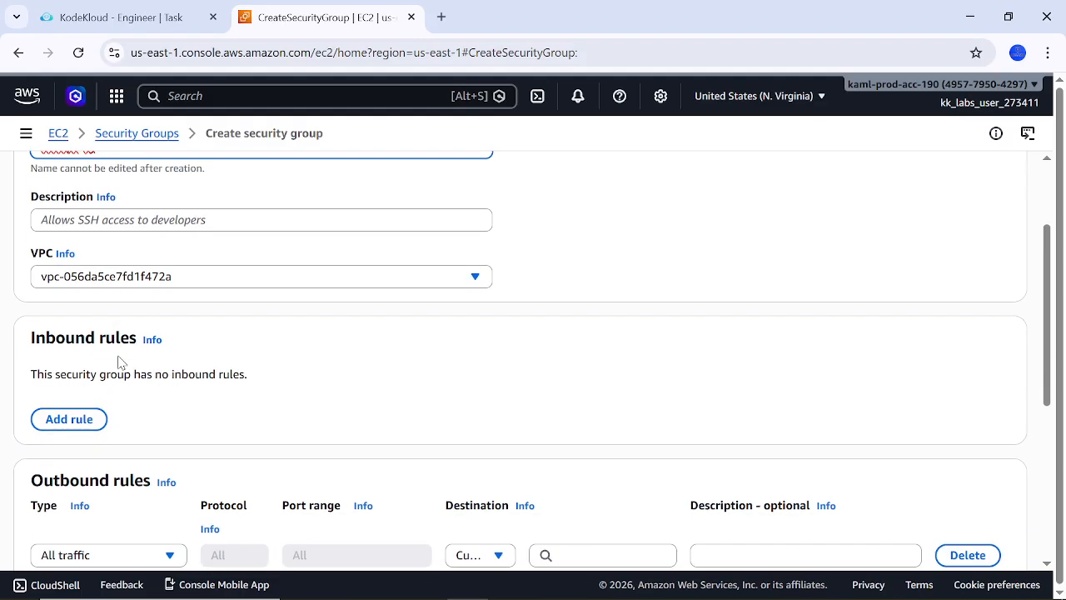
click(221, 278)
click(222, 283)
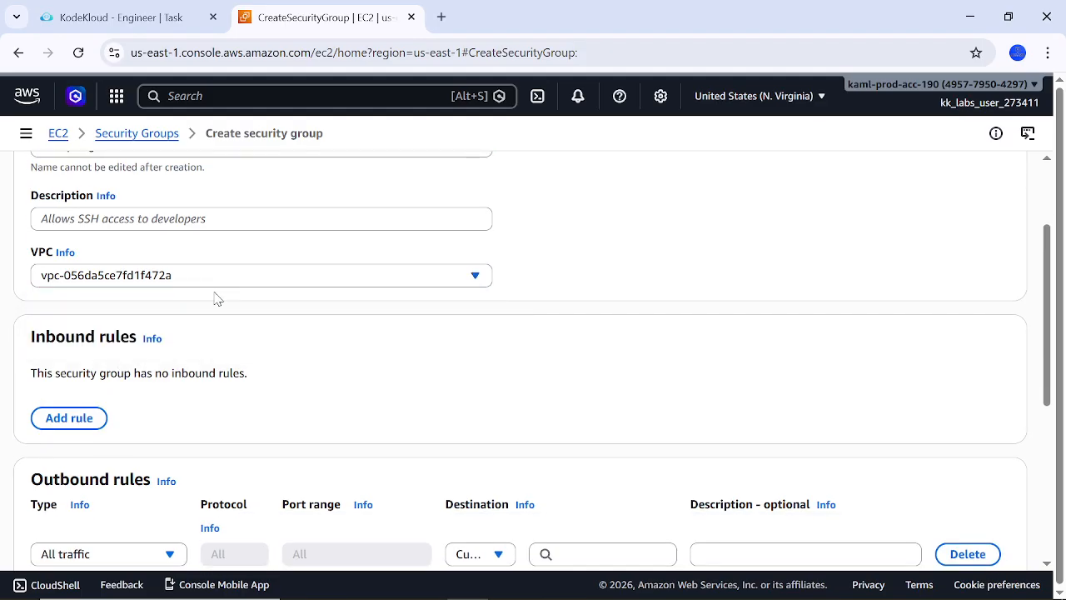
Set the outbound rule to Custom TCP on port 80 and try to create the security group.
scroll(215, 400, down, 3)
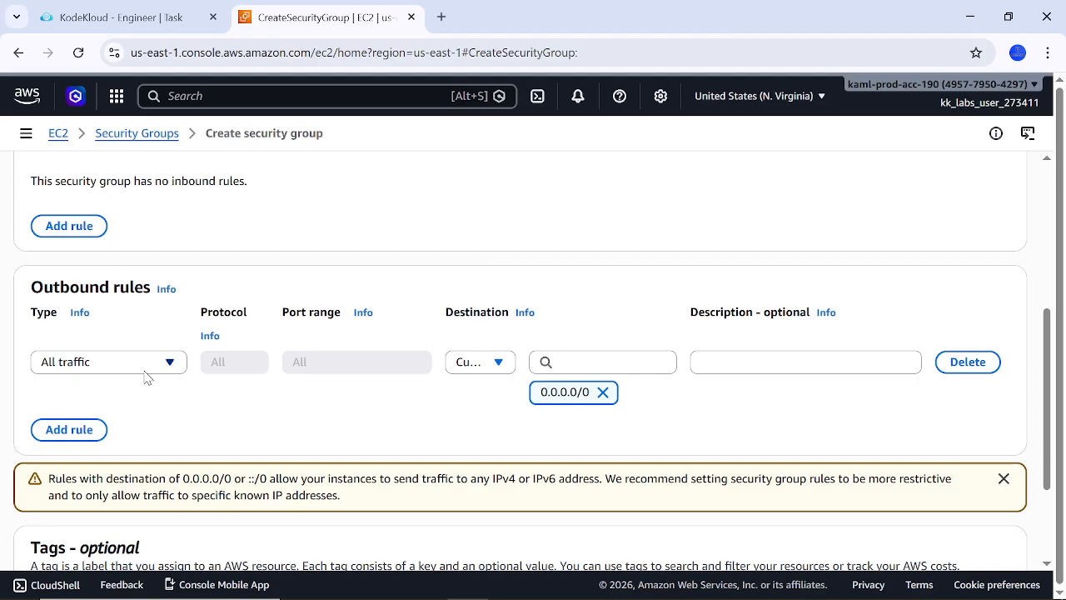
click(171, 369)
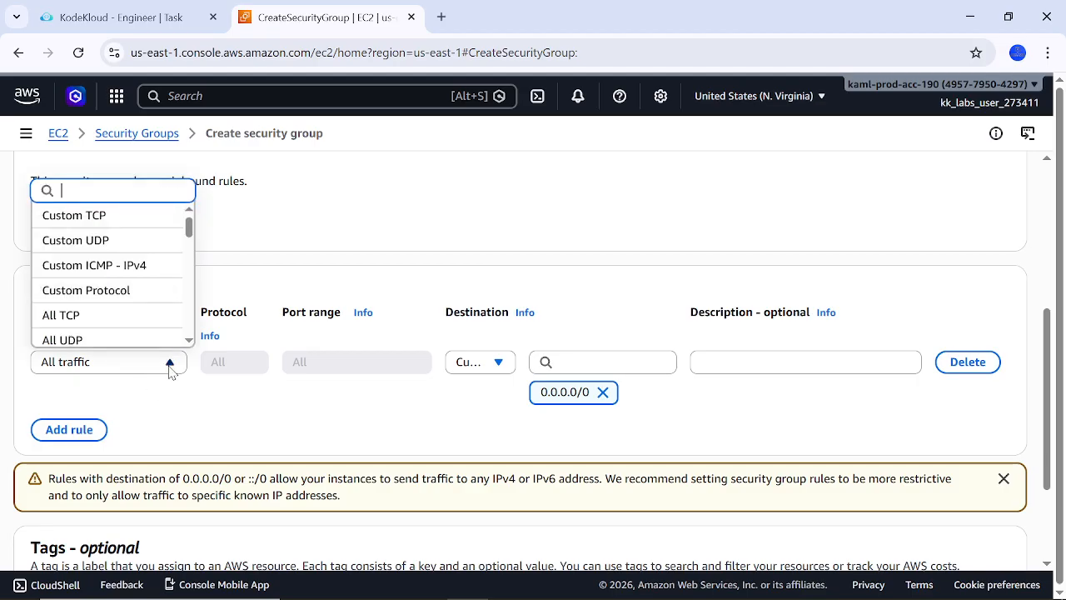
click(92, 215)
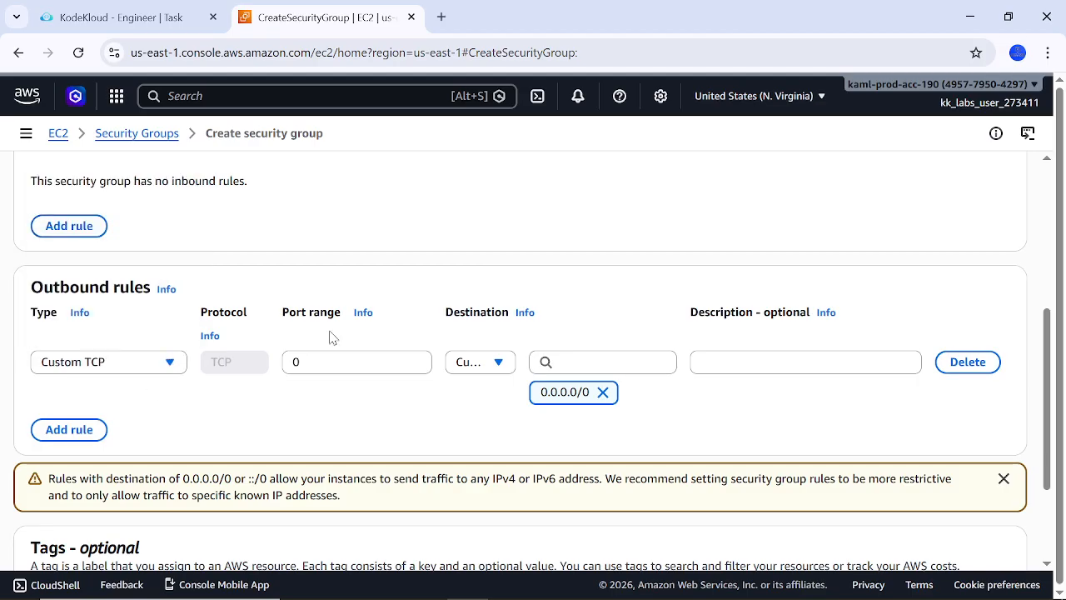
click(373, 362)
click(745, 428)
scroll(581, 438, down, 2)
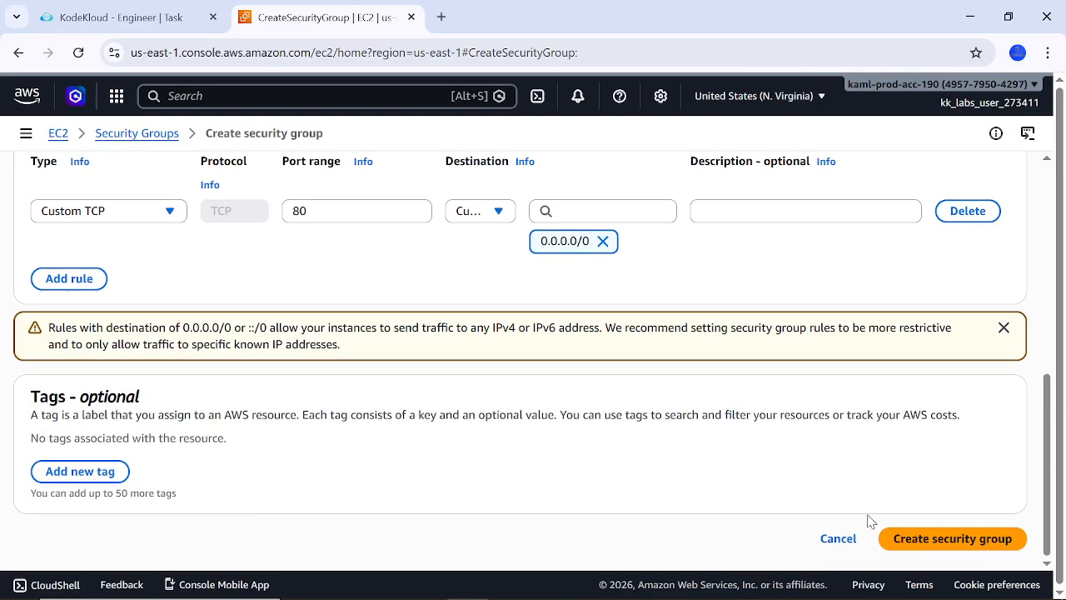
click(905, 543)
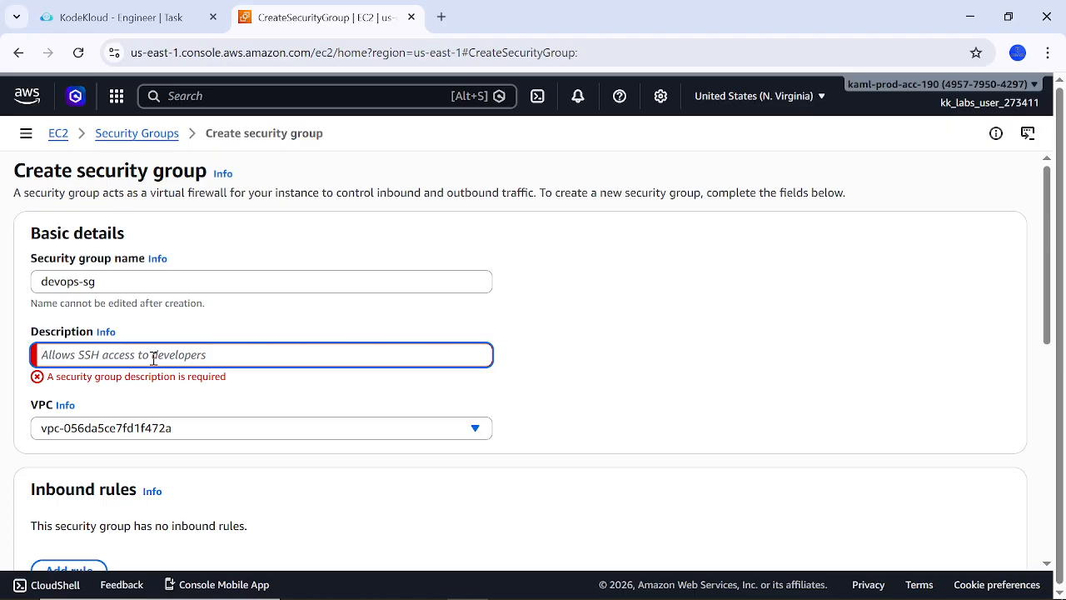
Enter "Allow http" as the security group's description and create the group.
text(Allow)
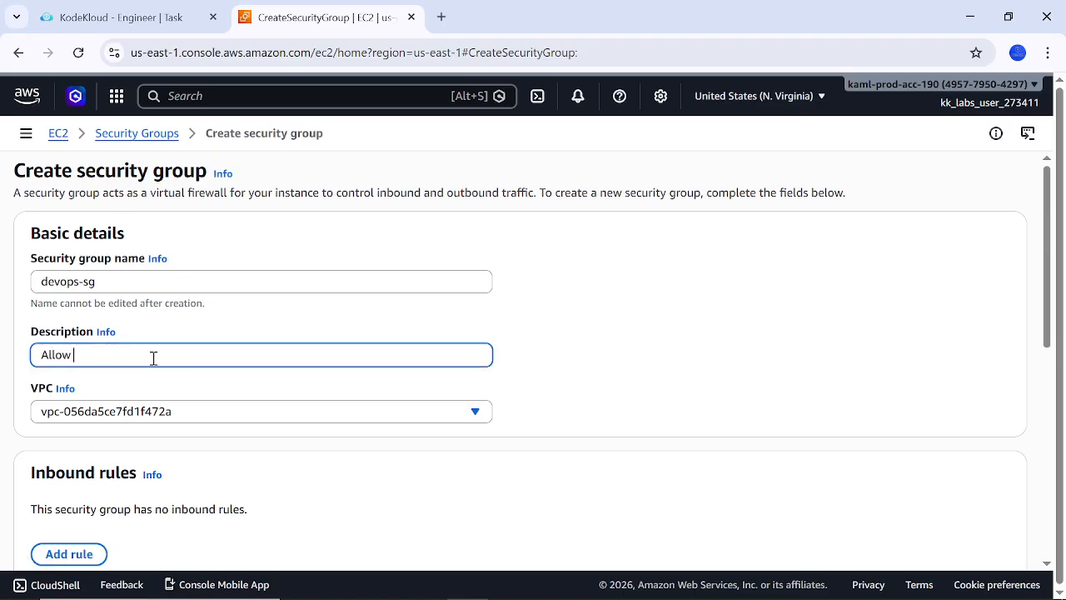
text( htt)
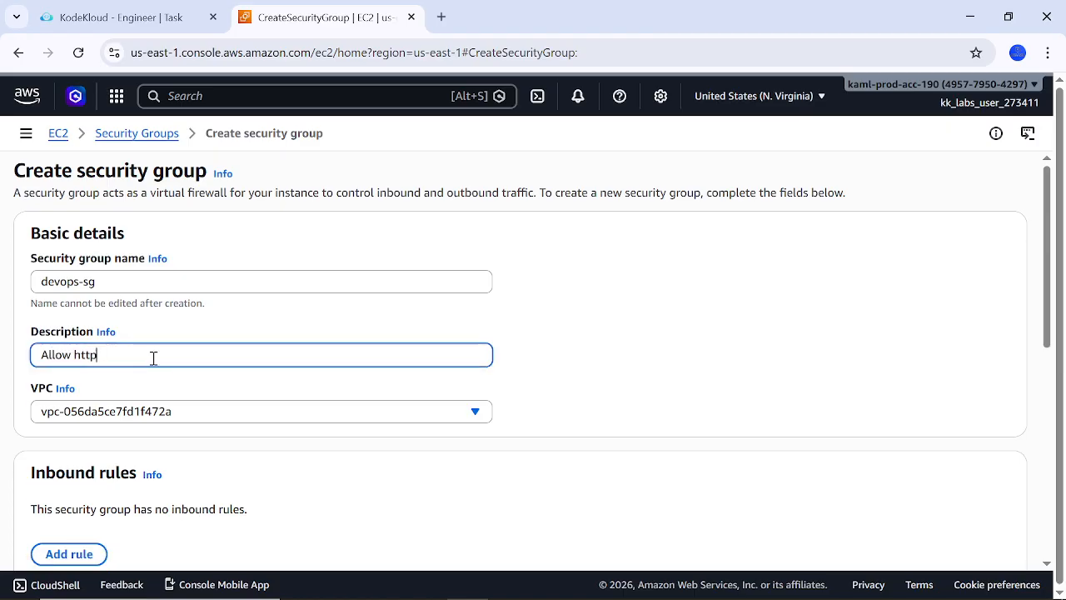
text(p)
scroll(240, 355, down, 6)
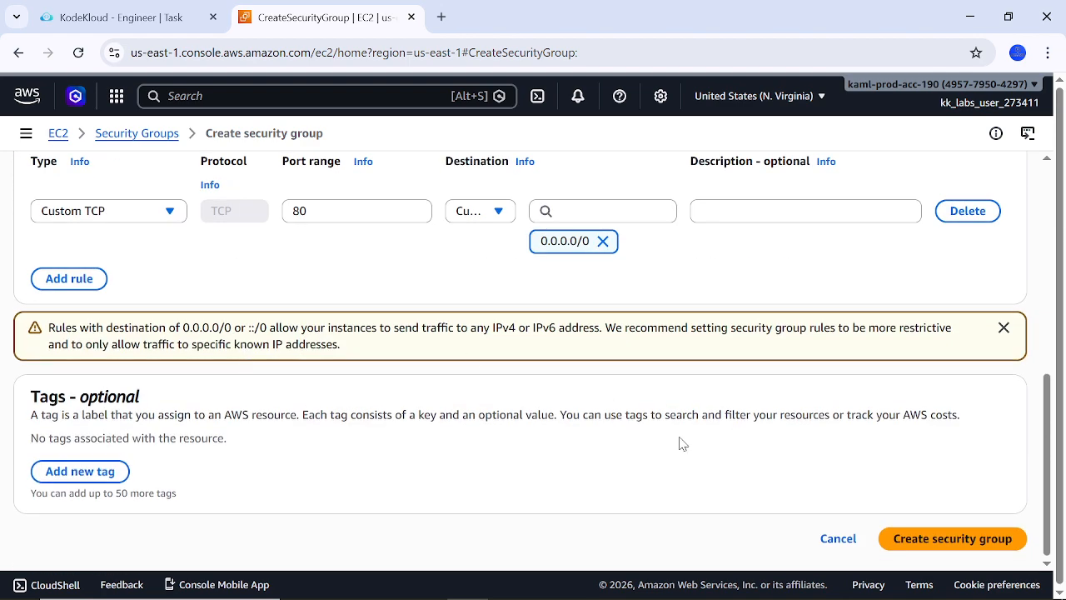
click(909, 541)
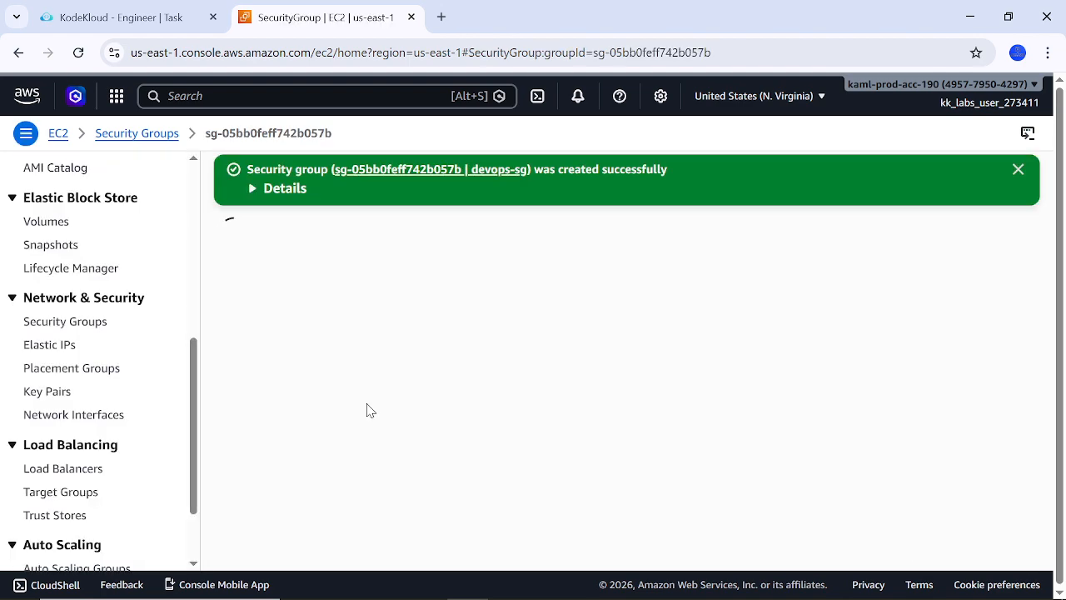
click(1007, 171)
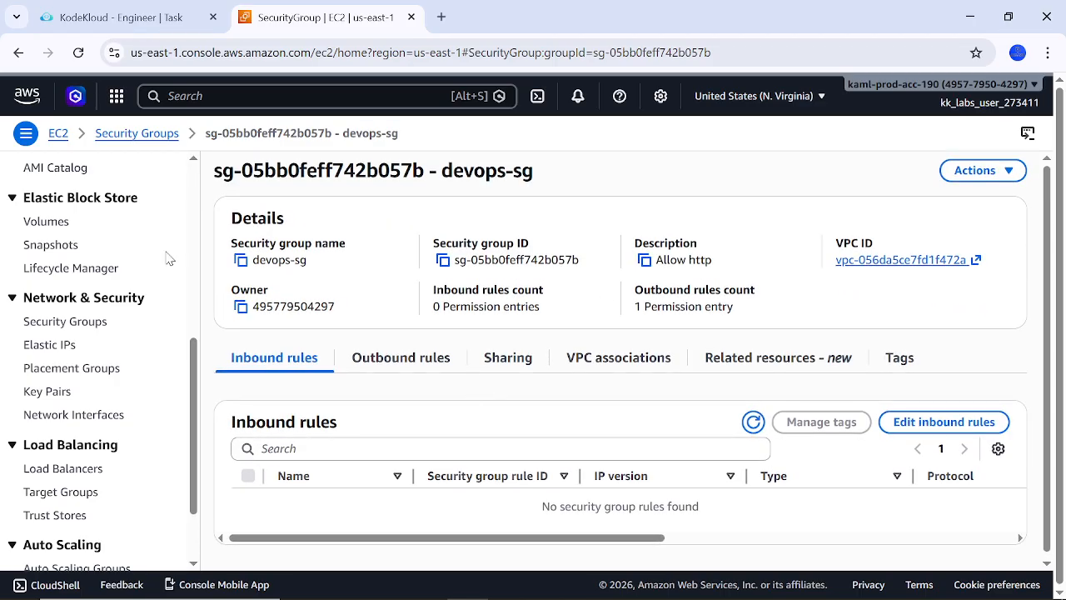
Return to the security groups list and give the new group the Name value devops-sg.
click(137, 133)
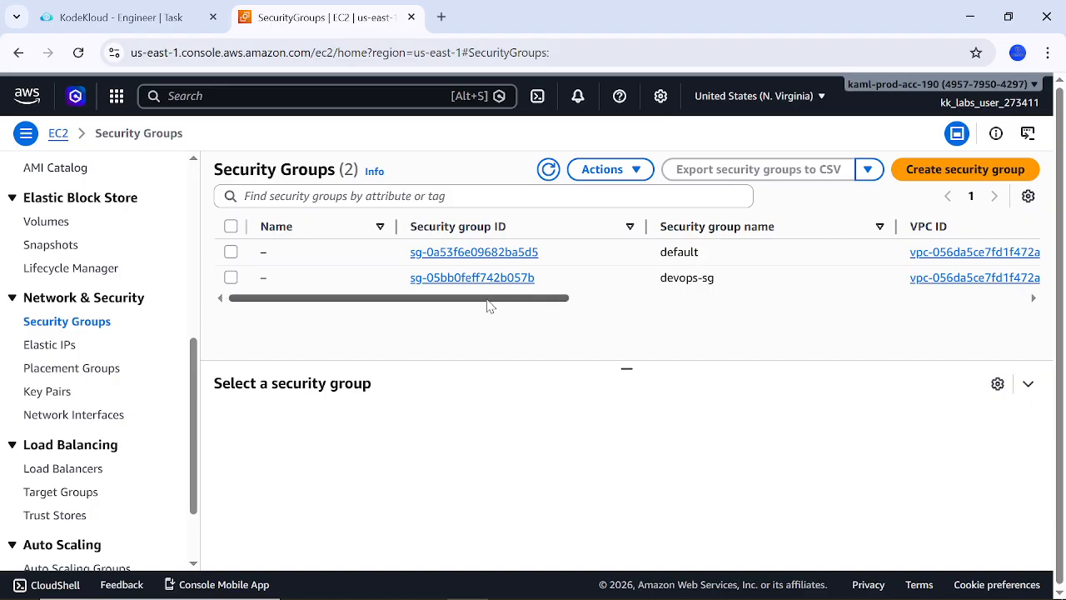
drag(490, 306, 441, 338)
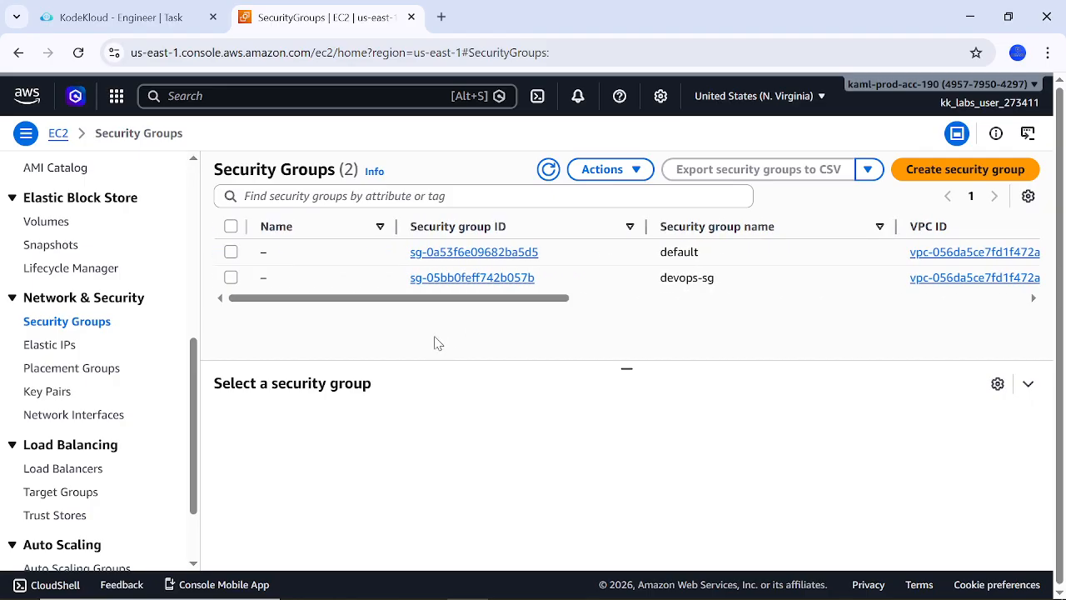
drag(730, 284, 660, 284)
key(ctrl+c)
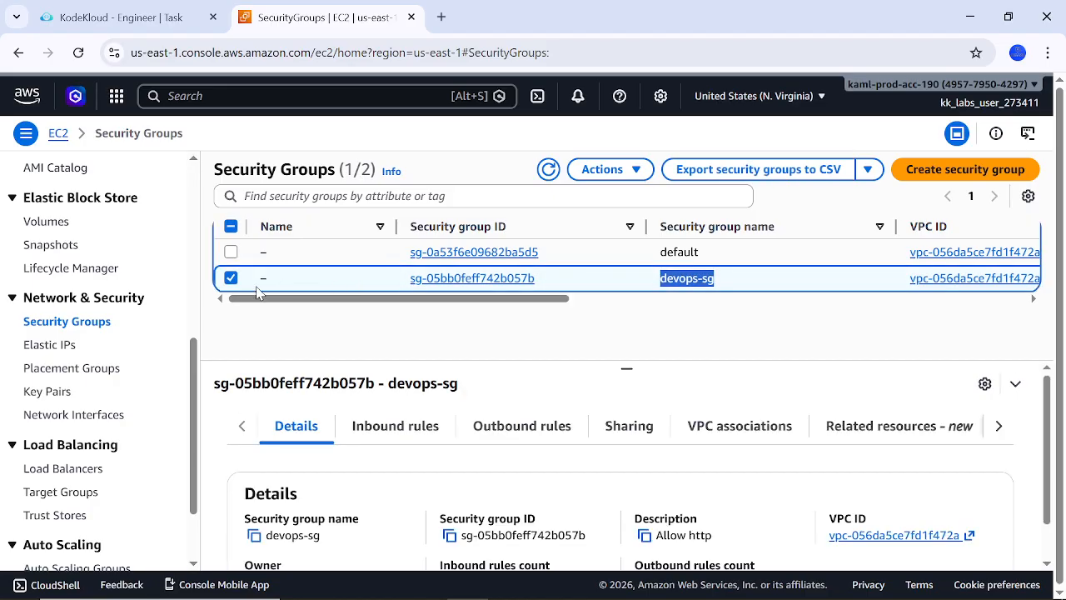
click(278, 278)
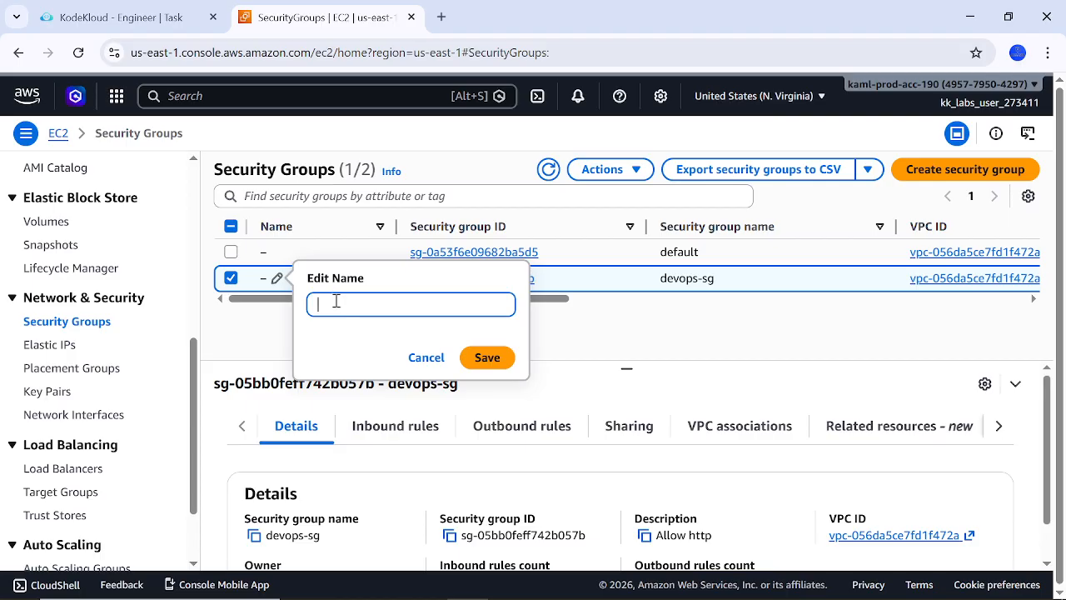
key(ctrl+v)
click(481, 358)
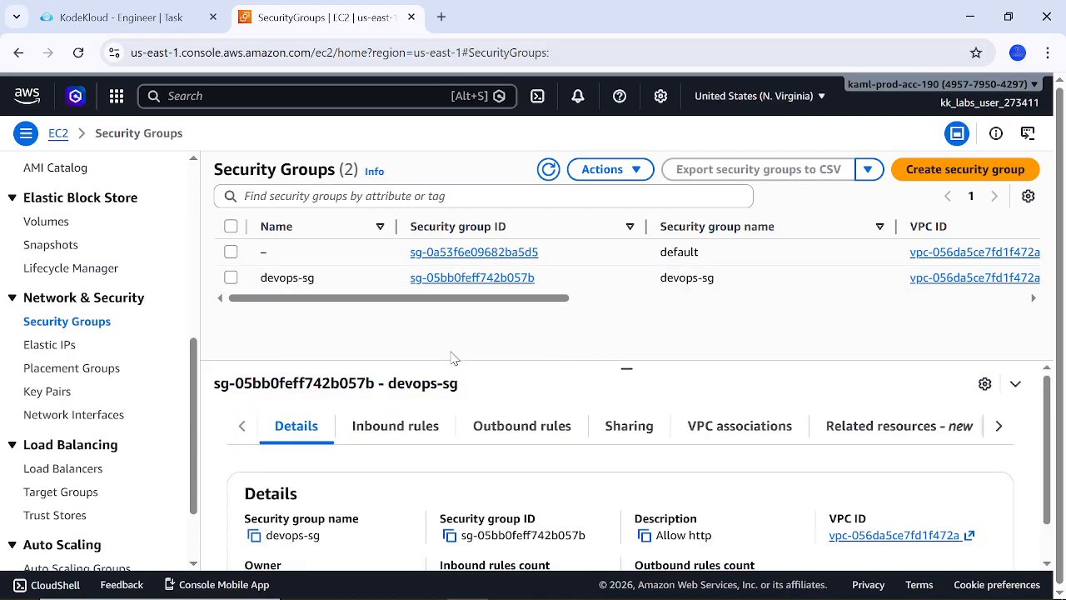
Find the security settings of the devops-ec2 instance and open its attached default security group.
scroll(454, 358, left, 3)
scroll(177, 370, up, 3)
scroll(177, 370, up, 5)
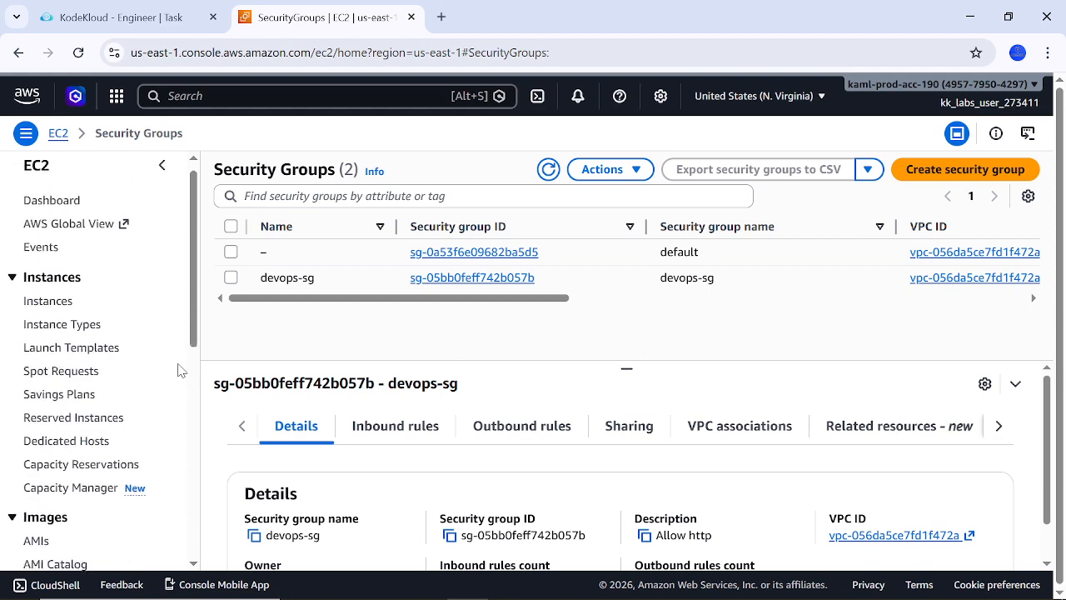
click(62, 316)
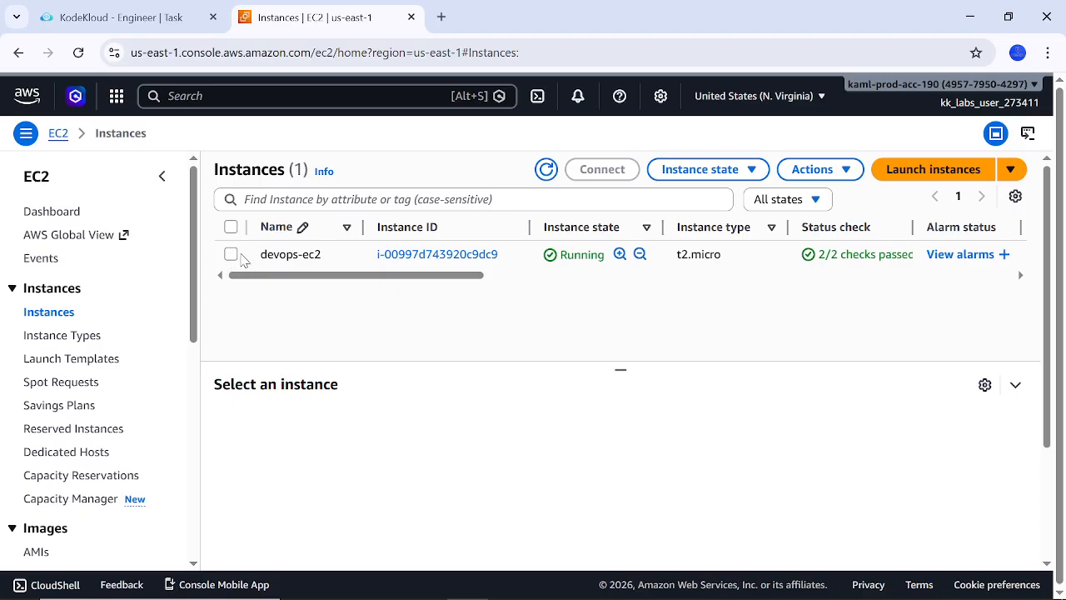
click(260, 264)
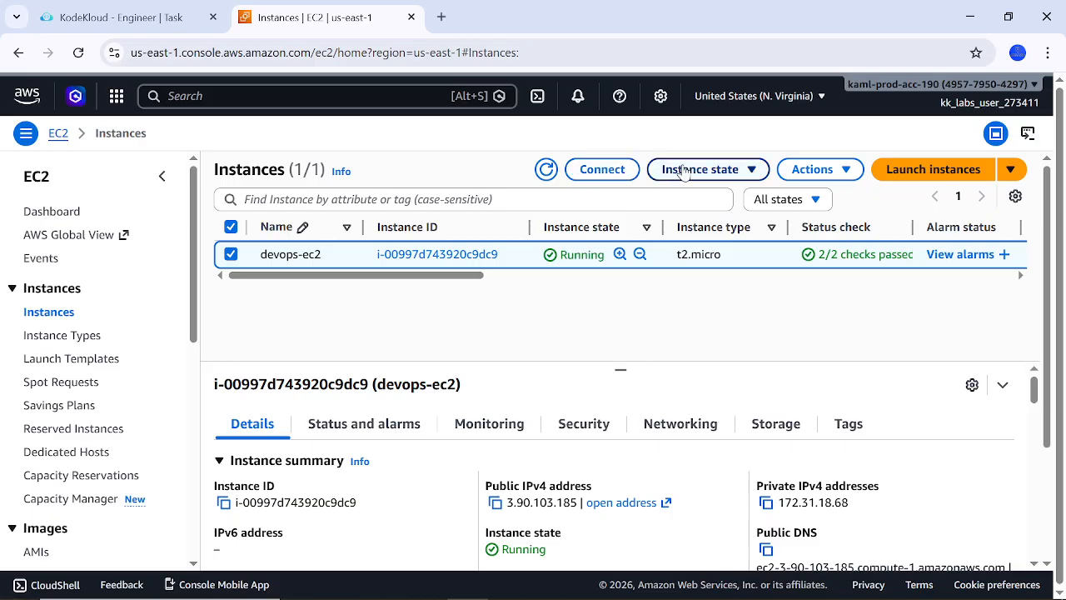
scroll(554, 384, down, 3)
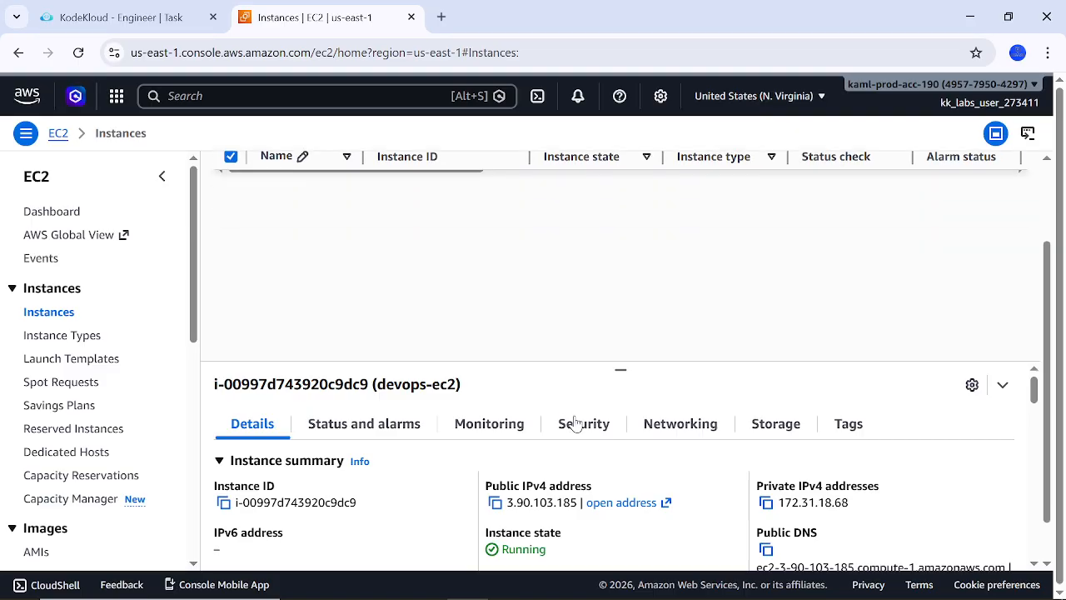
click(580, 433)
scroll(491, 391, down, 3)
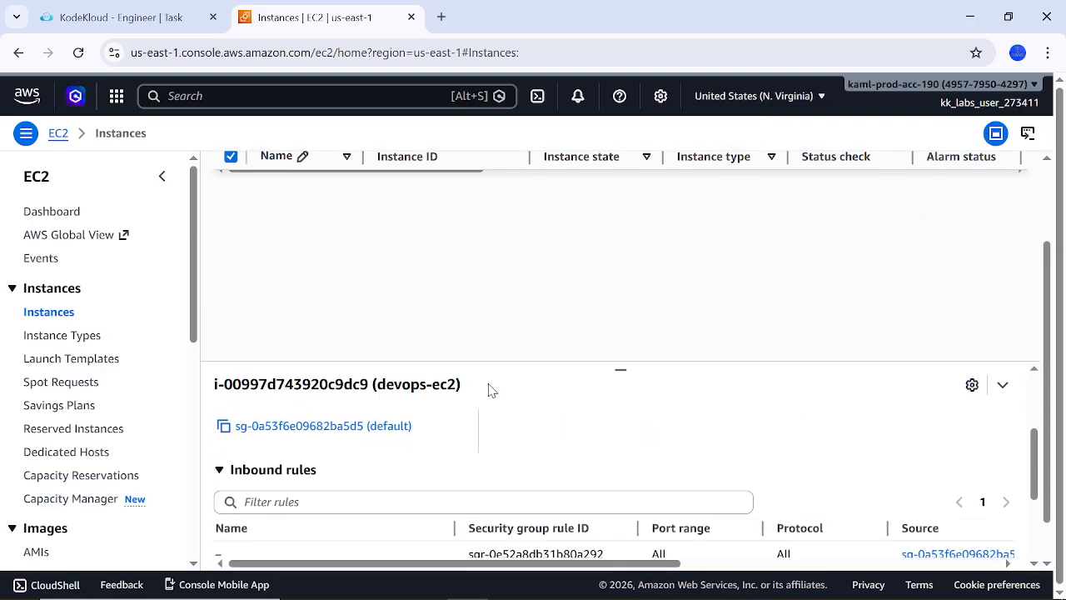
click(351, 430)
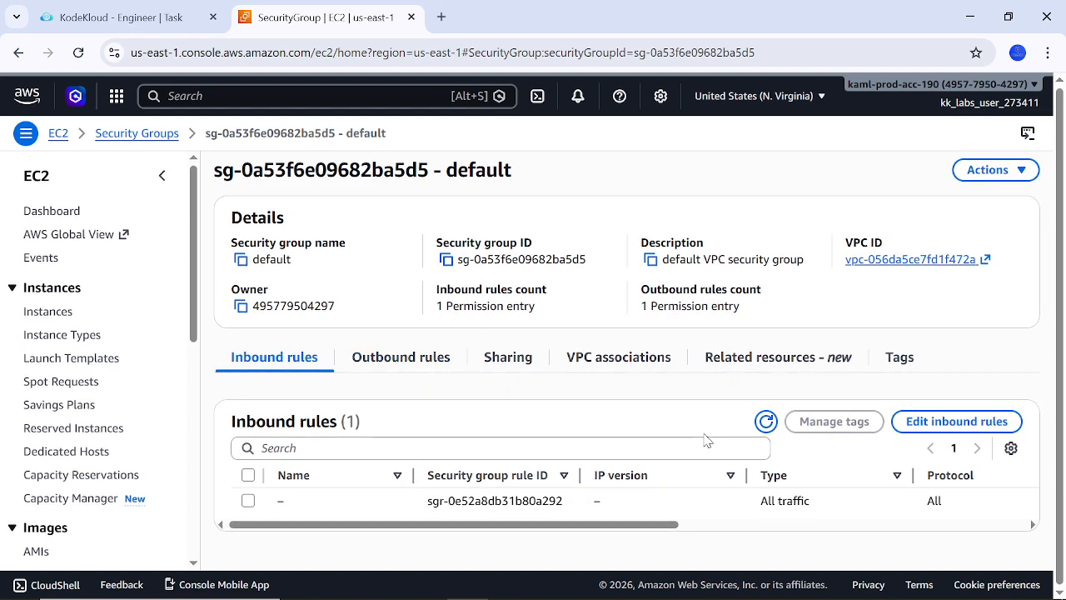
Replace the default group's All traffic inbound rule with Custom TCP on port 80 from the devops-sg security group, and save.
click(979, 431)
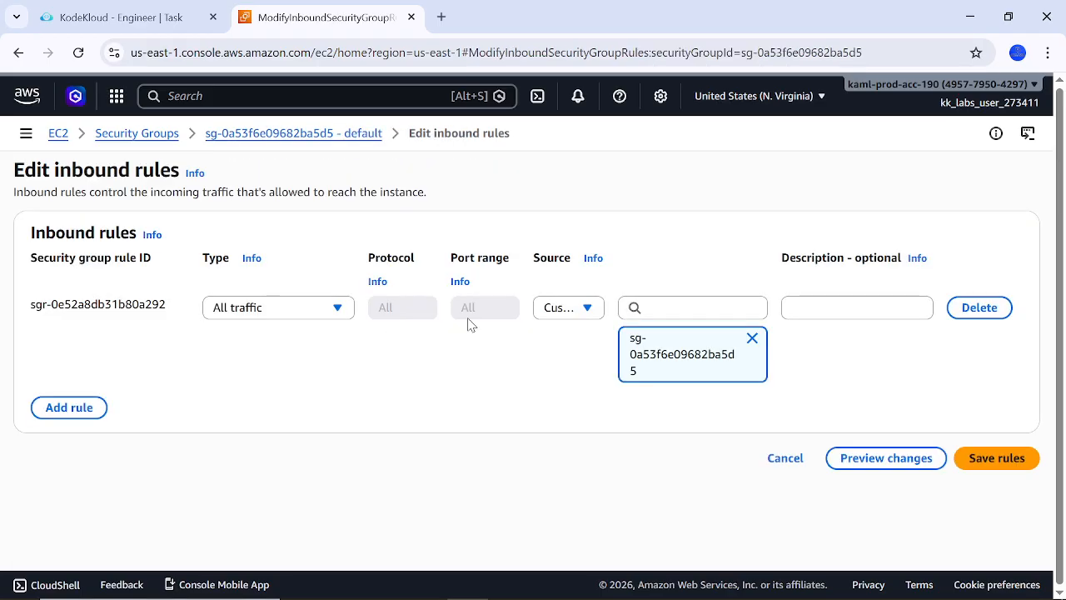
click(975, 308)
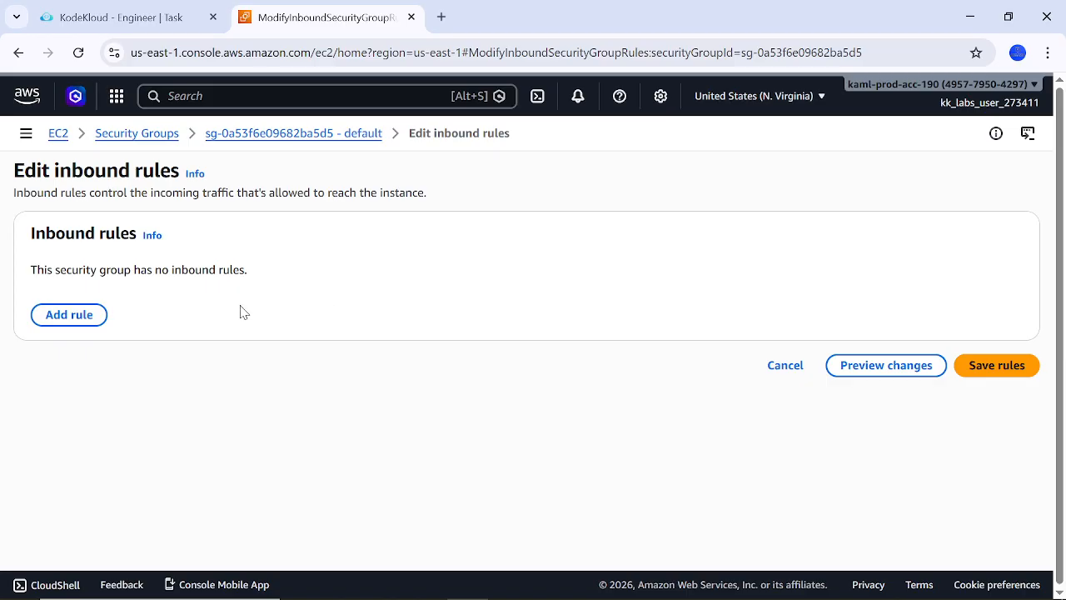
click(78, 319)
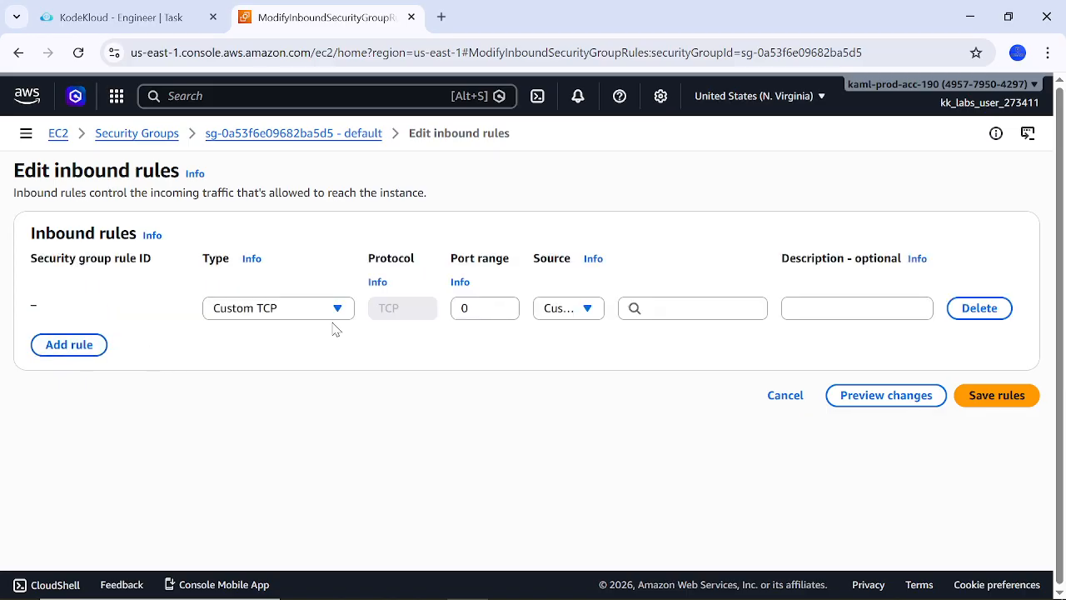
double_click(476, 310)
click(664, 310)
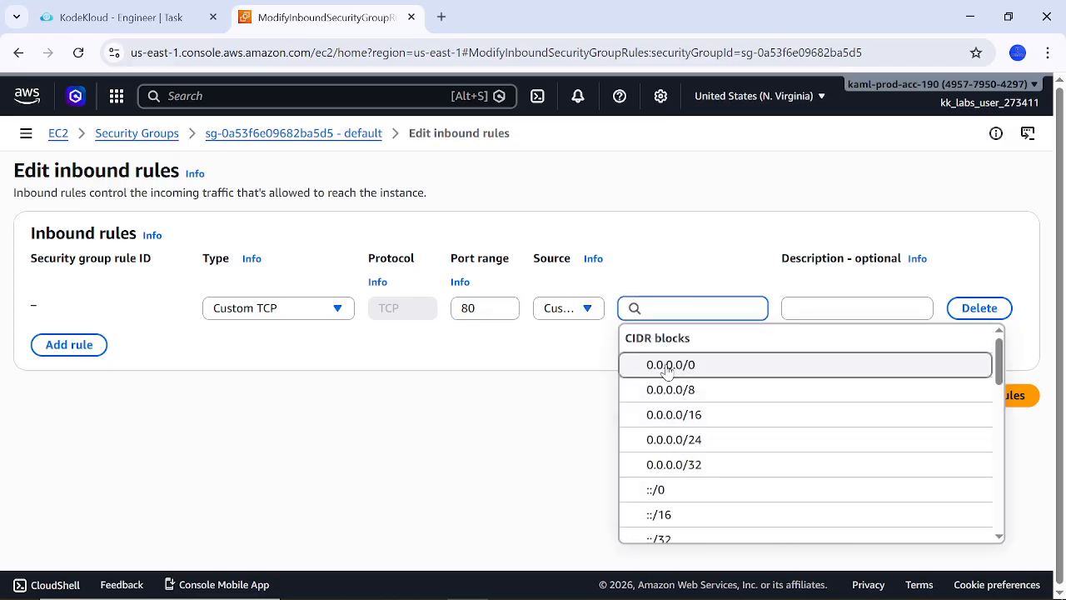
scroll(669, 434, down, 5)
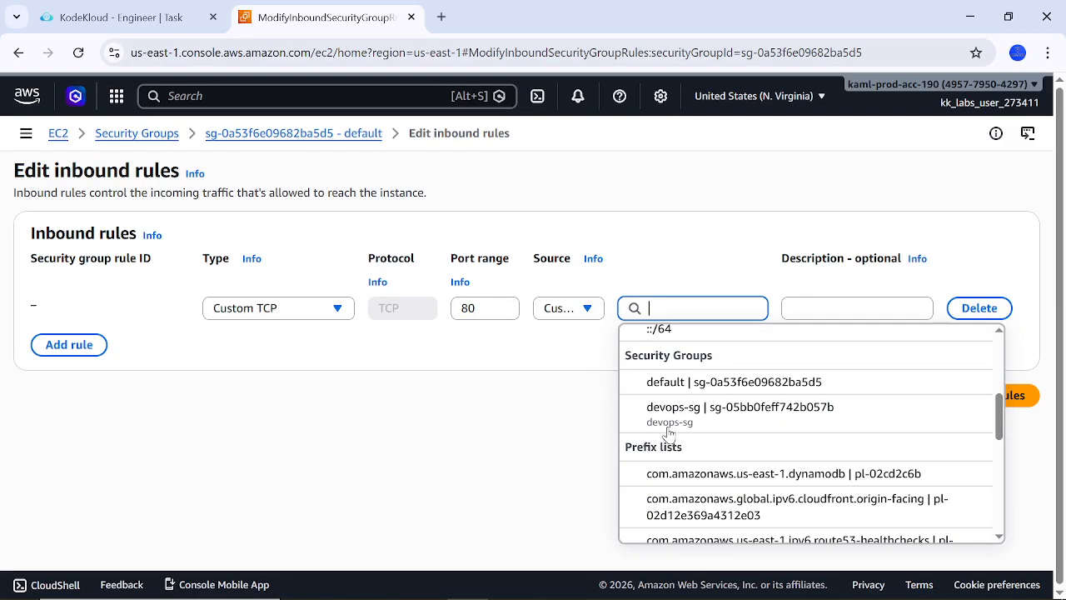
scroll(671, 433, up, 1)
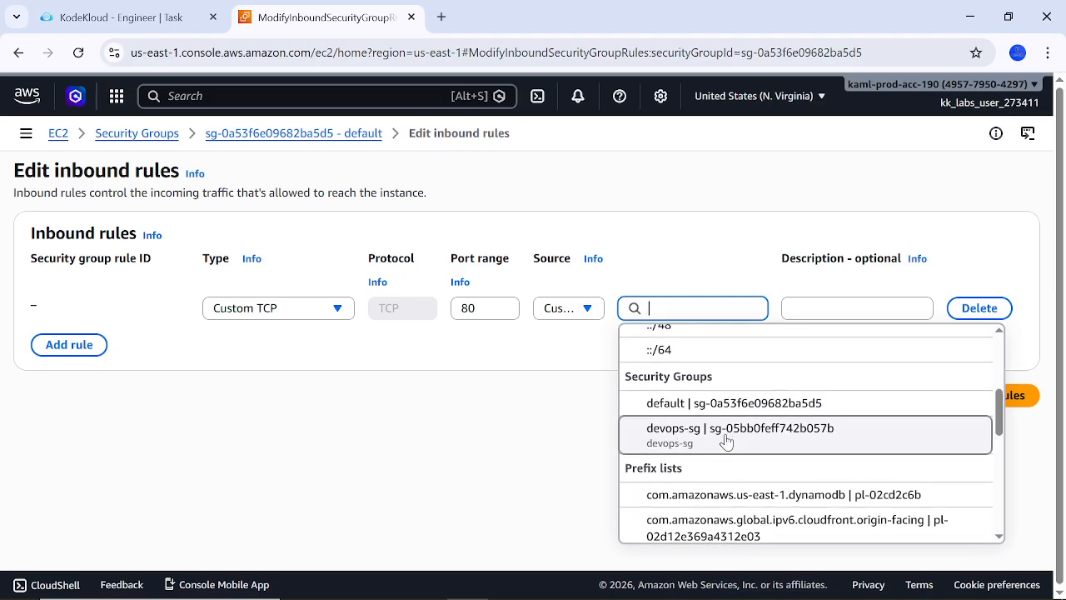
click(686, 442)
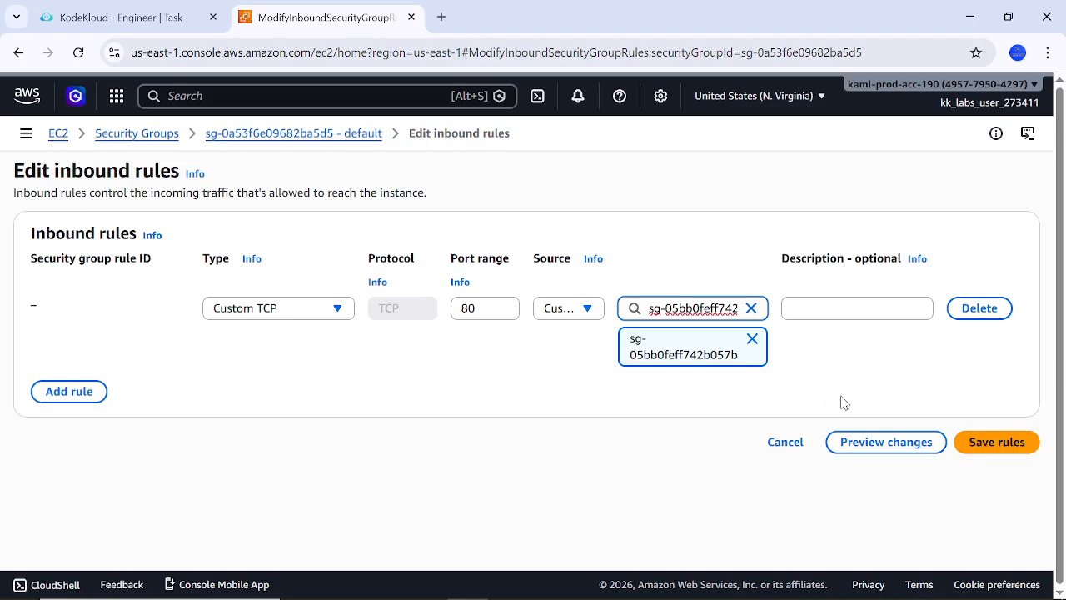
click(1002, 450)
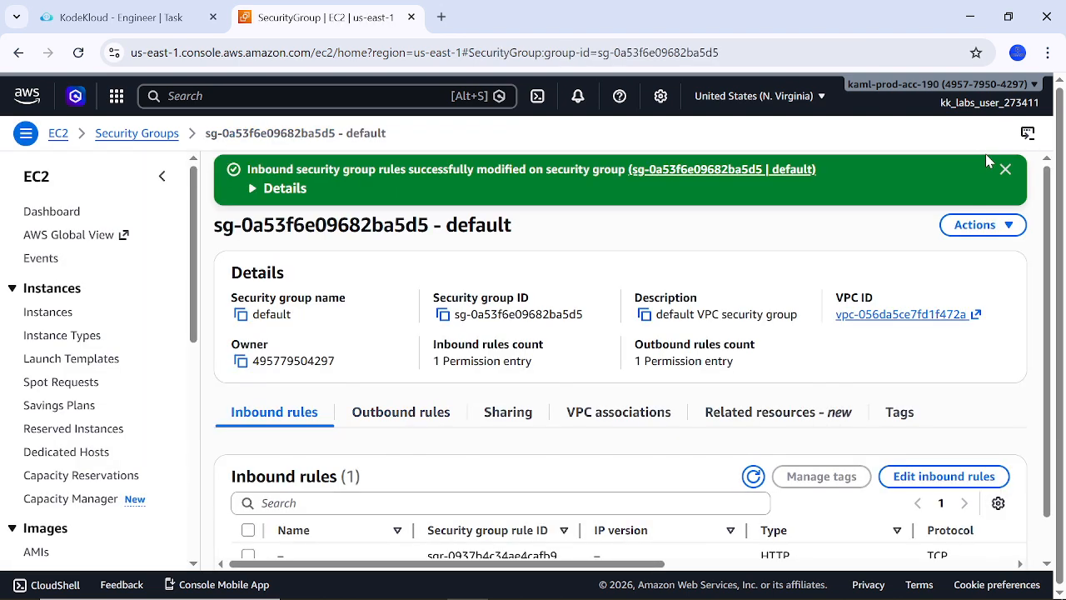
click(1006, 170)
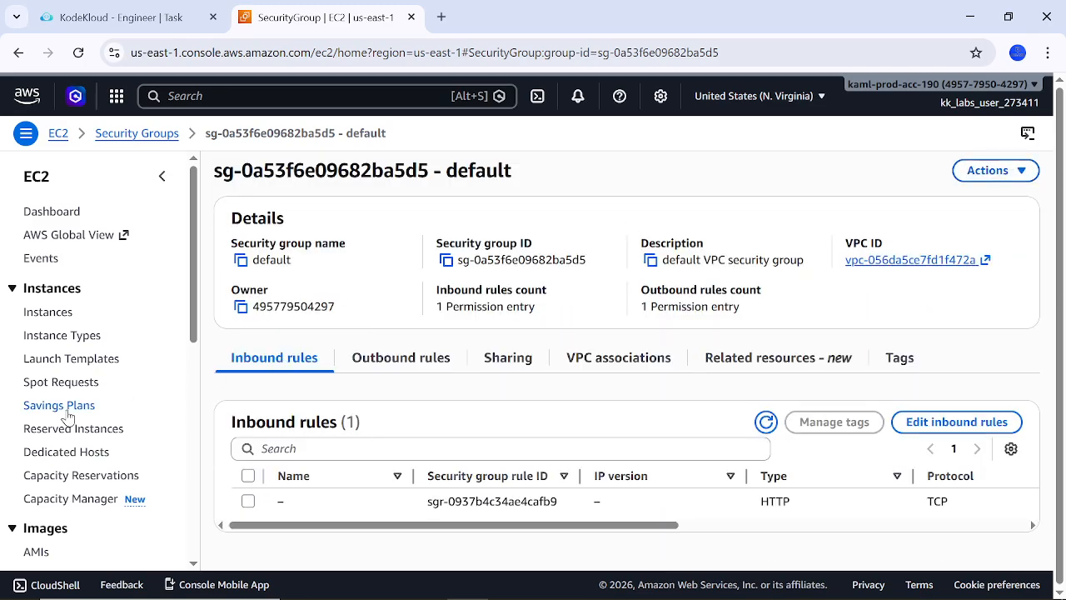
Open the list of EC2 load balancing target groups.
scroll(68, 415, down, 3)
scroll(70, 408, down, 5)
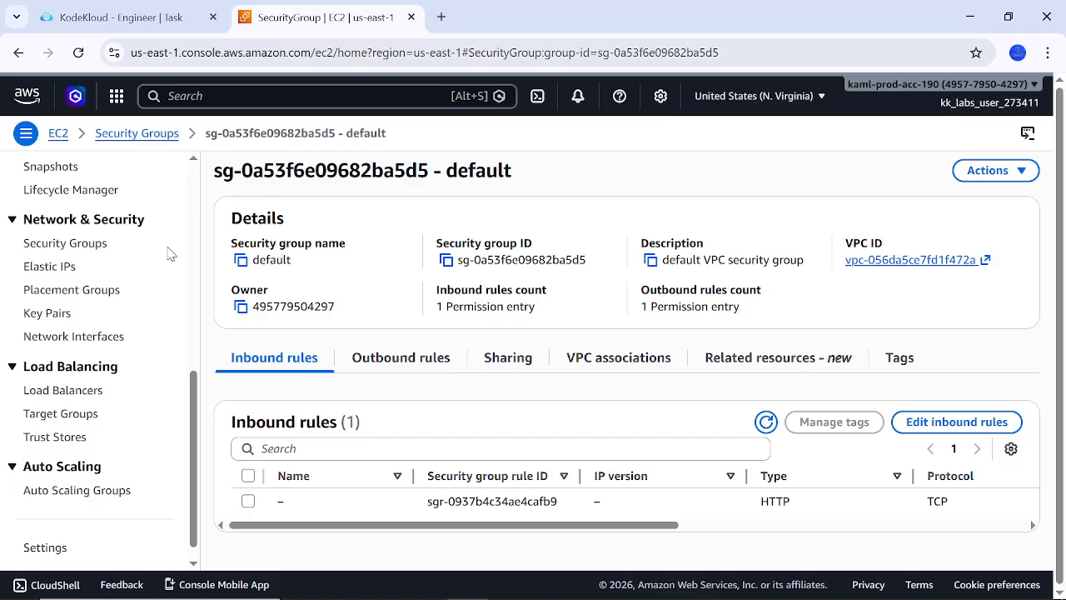
scroll(168, 249, up, 1)
scroll(167, 248, down, 1)
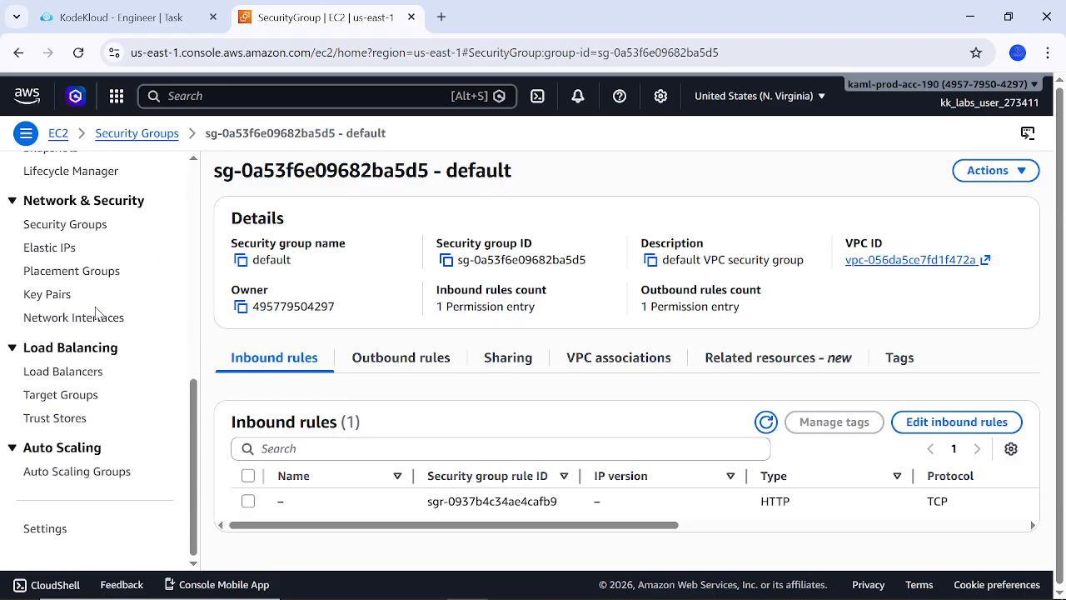
click(48, 396)
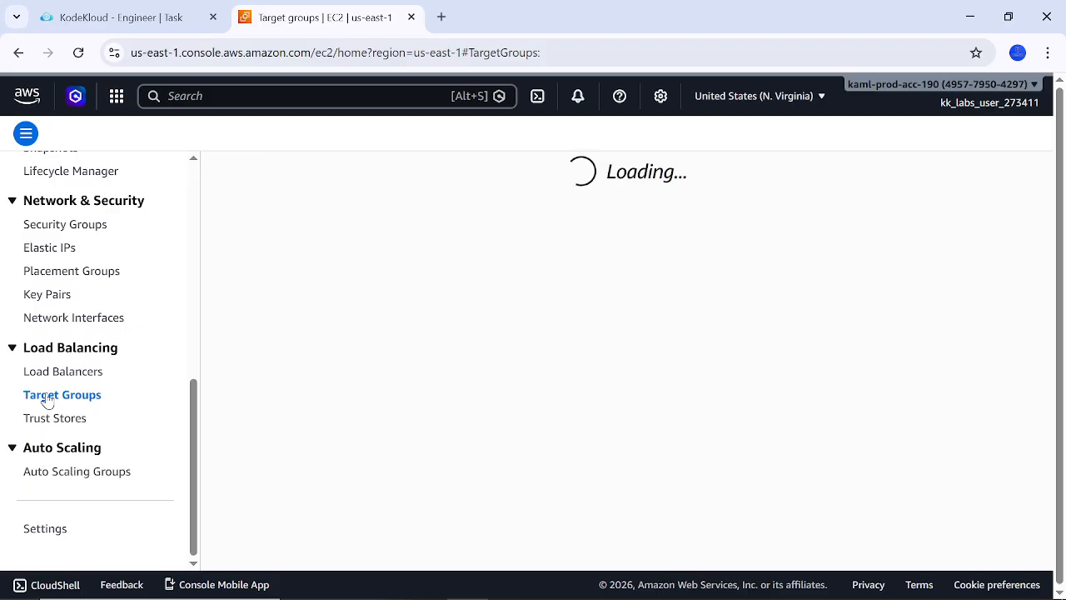
Check the target group requirement in the KodeKloud task, and start creating a target group in the AWS console.
click(106, 20)
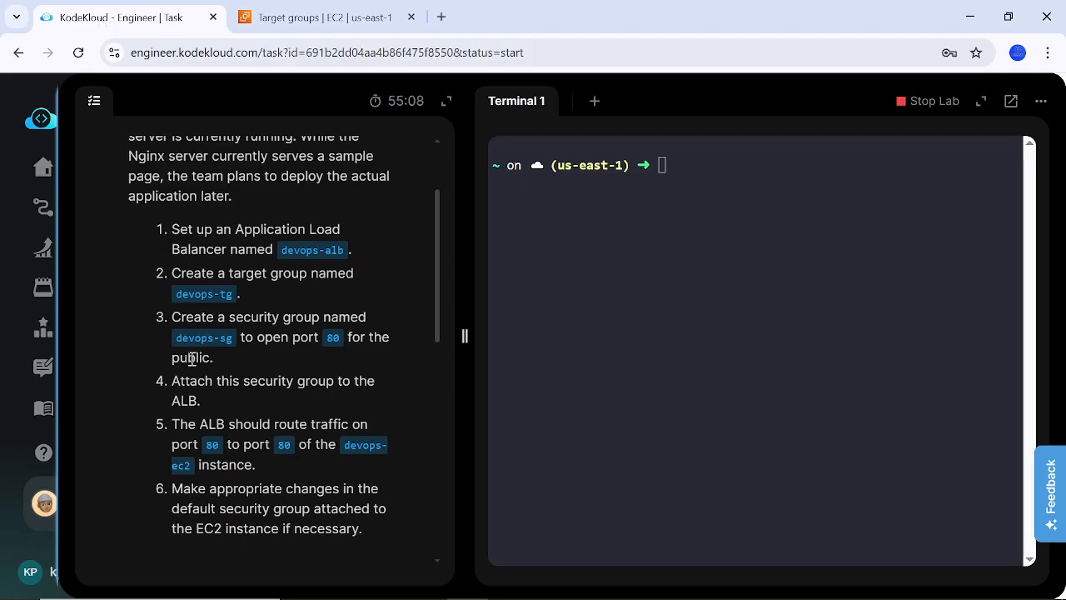
scroll(190, 360, up, 1)
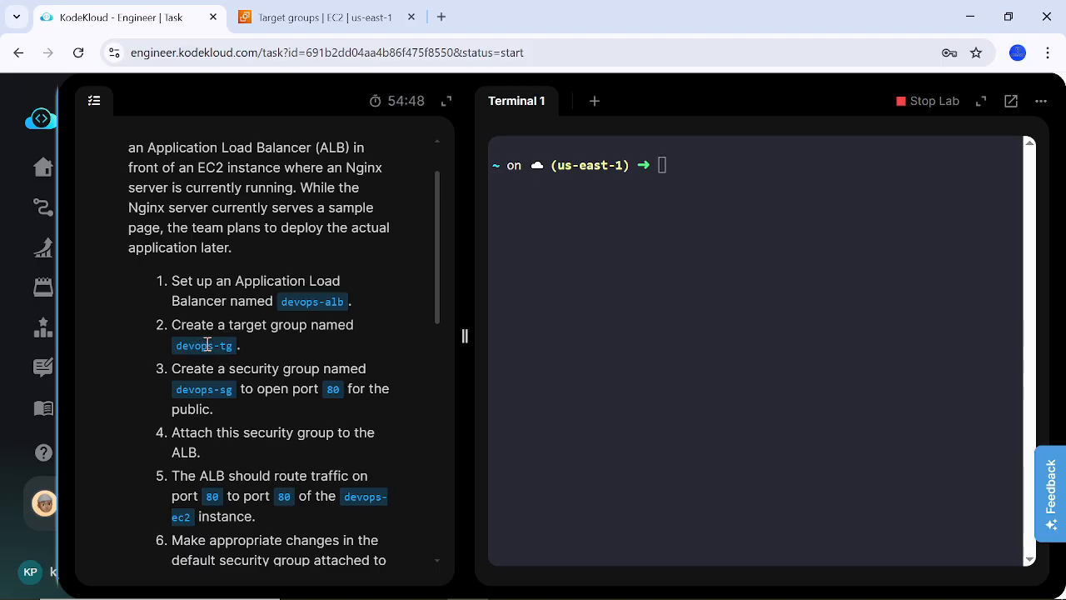
click(309, 17)
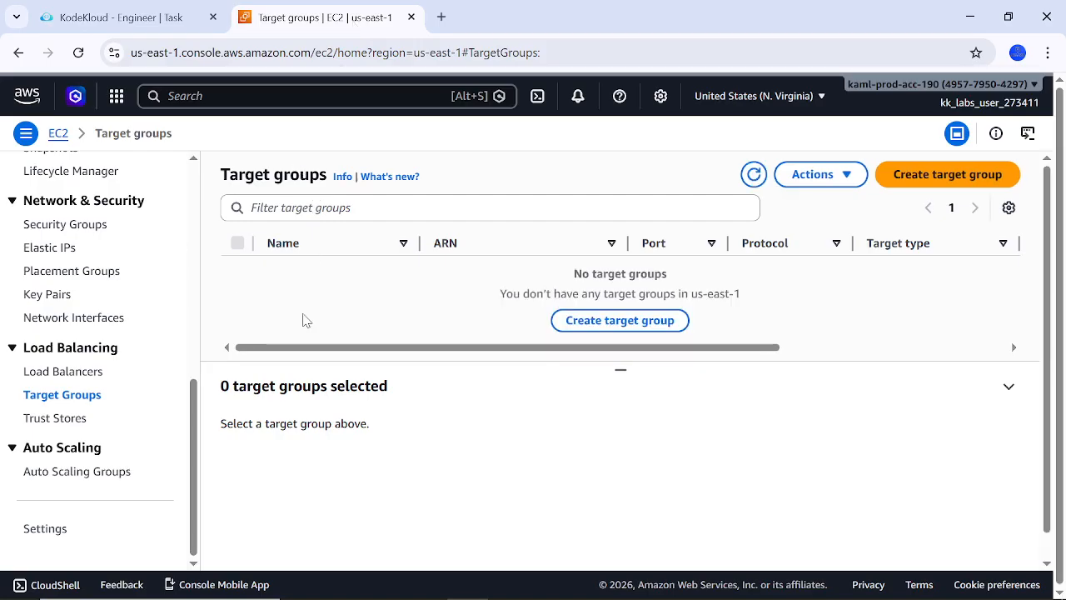
click(926, 183)
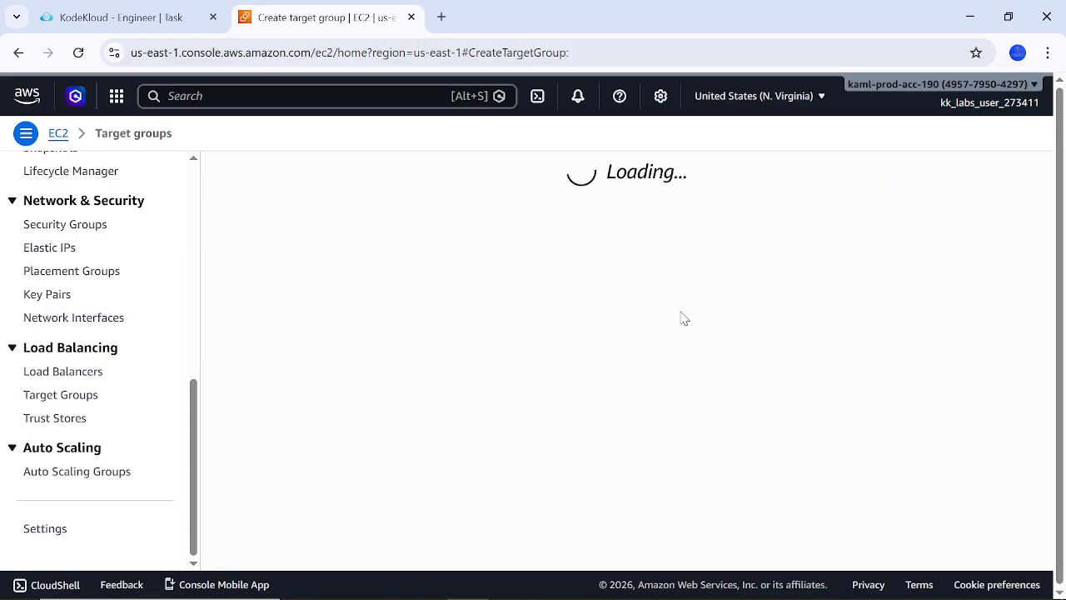
Keep Instances as the target type and name the target group devops-tg, copying the name from the KodeKloud task.
scroll(500, 310, down, 2)
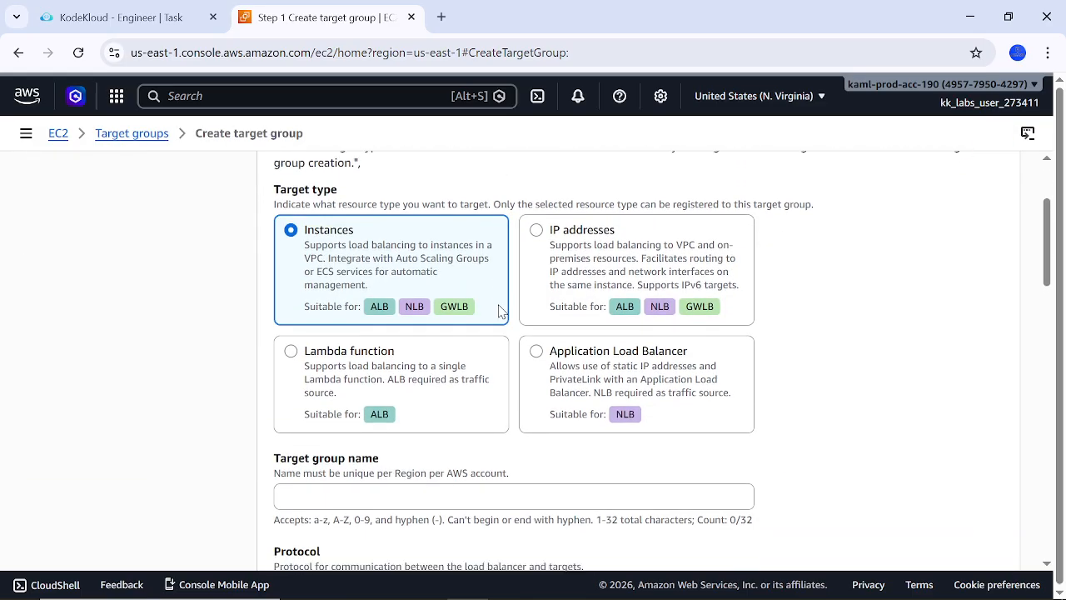
scroll(500, 310, up, 1)
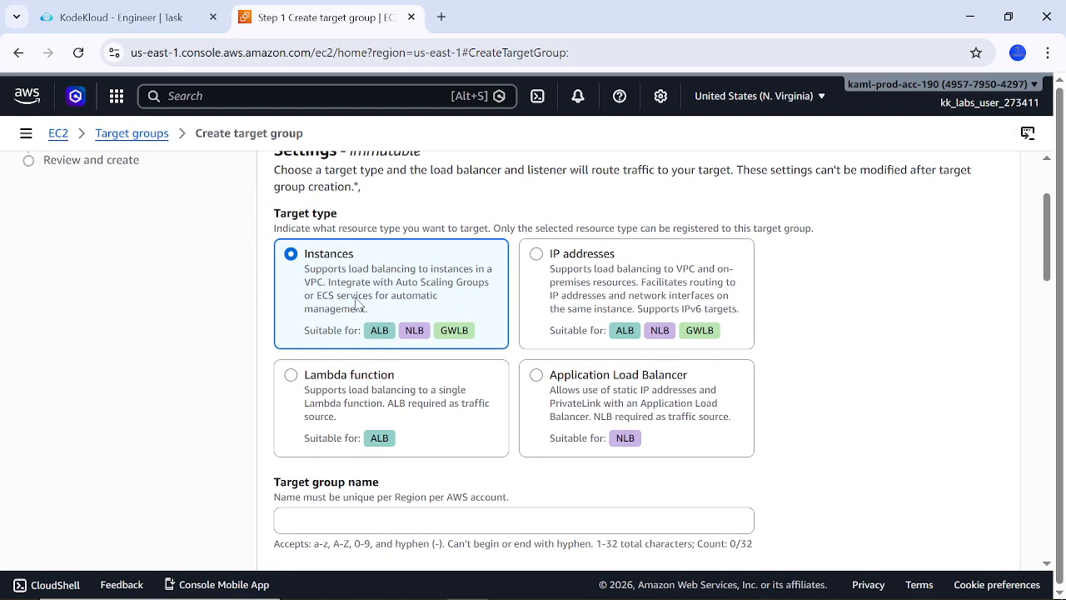
scroll(393, 278, up, 1)
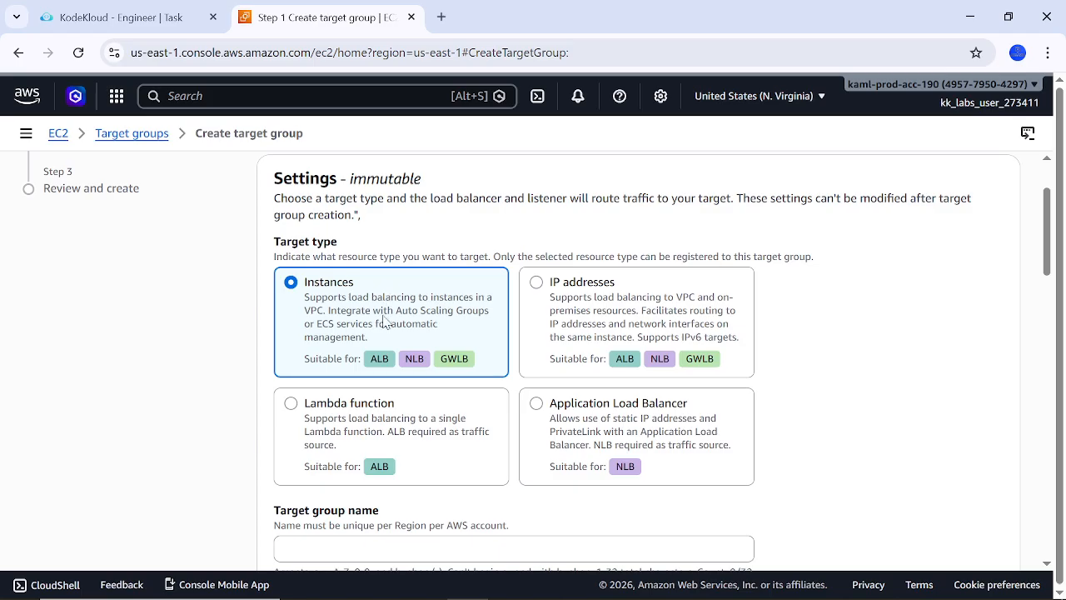
scroll(382, 319, down, 2)
click(296, 376)
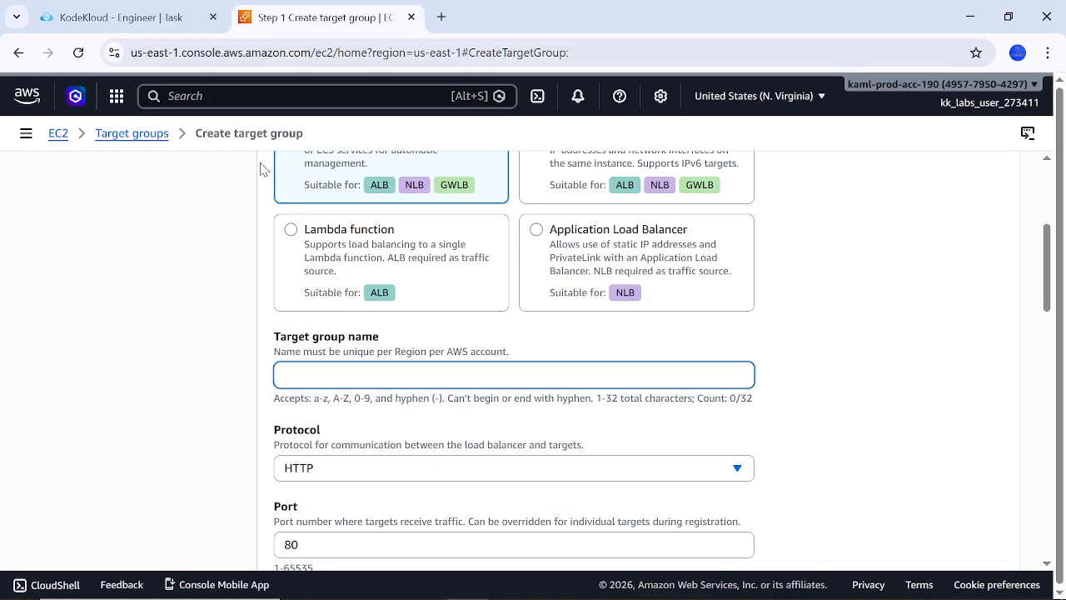
click(162, 31)
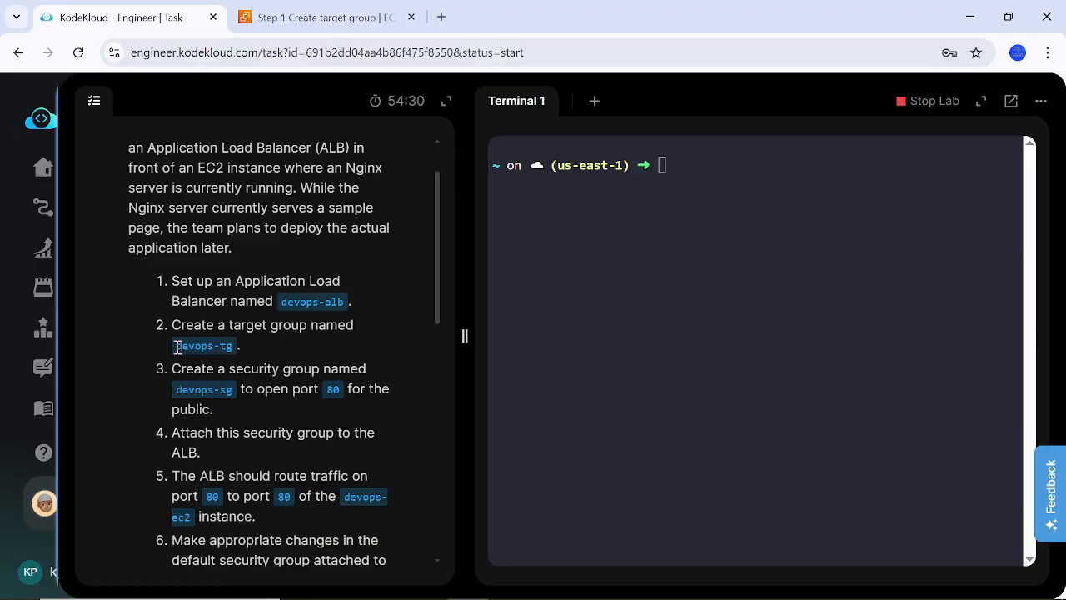
drag(176, 346, 234, 352)
key(ctrl+c)
click(327, 23)
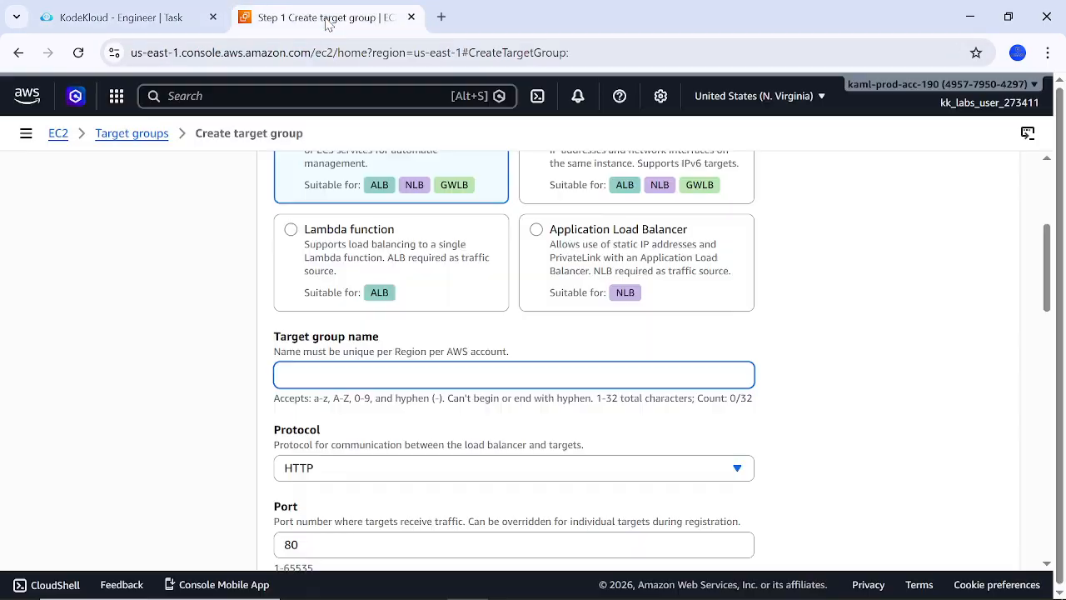
key(ctrl+v)
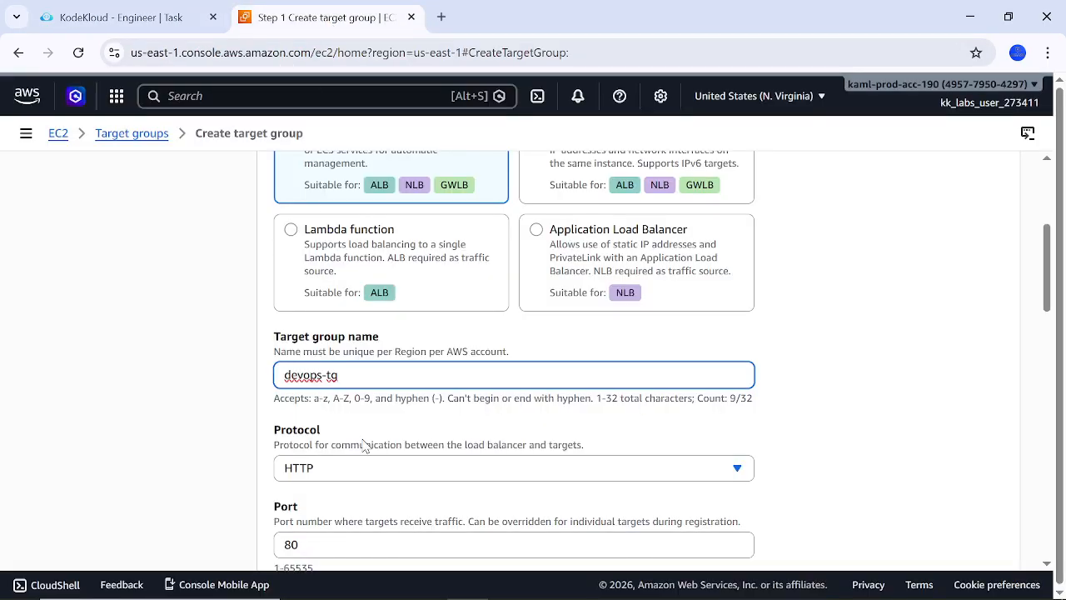
Keep HTTP on port 80, IPv4, the default VPC and HTTP1 for the target group, and continue to registering targets.
scroll(364, 446, down, 2)
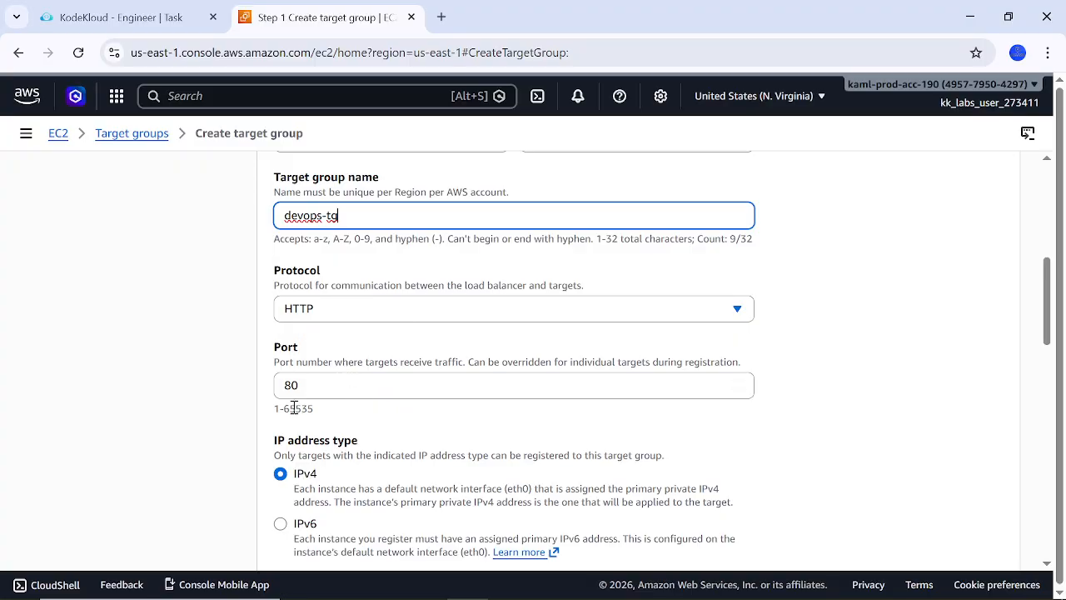
scroll(362, 417, down, 3)
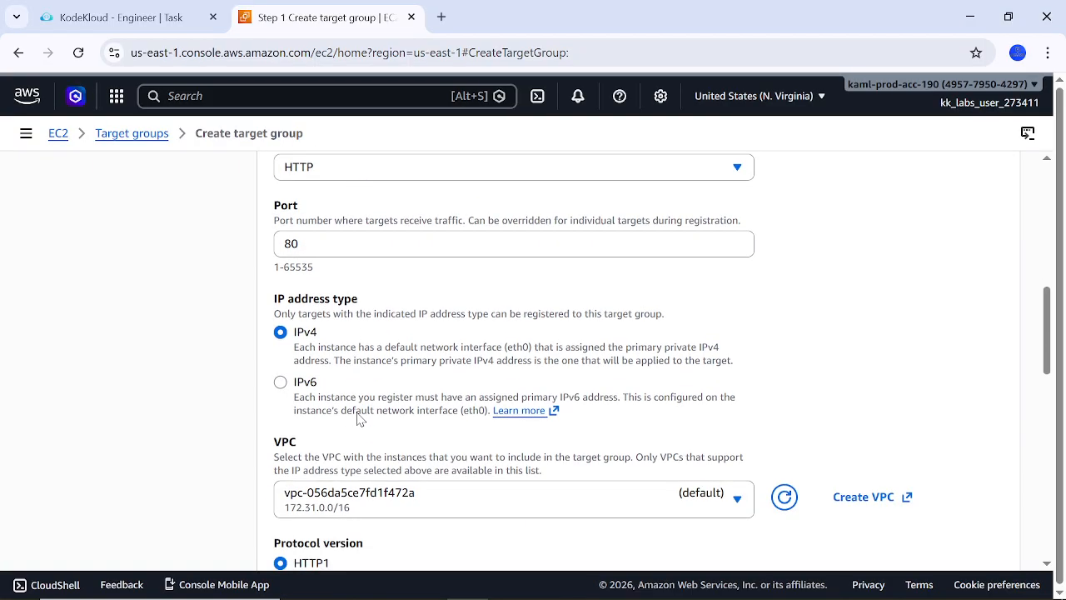
scroll(410, 421, down, 1)
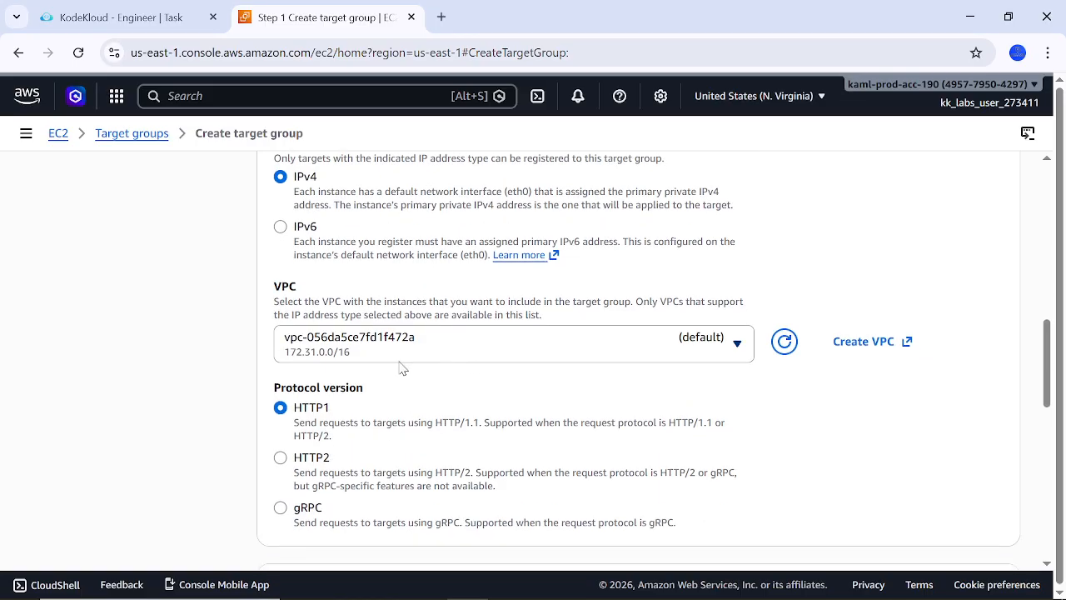
scroll(450, 352, down, 2)
scroll(448, 351, down, 5)
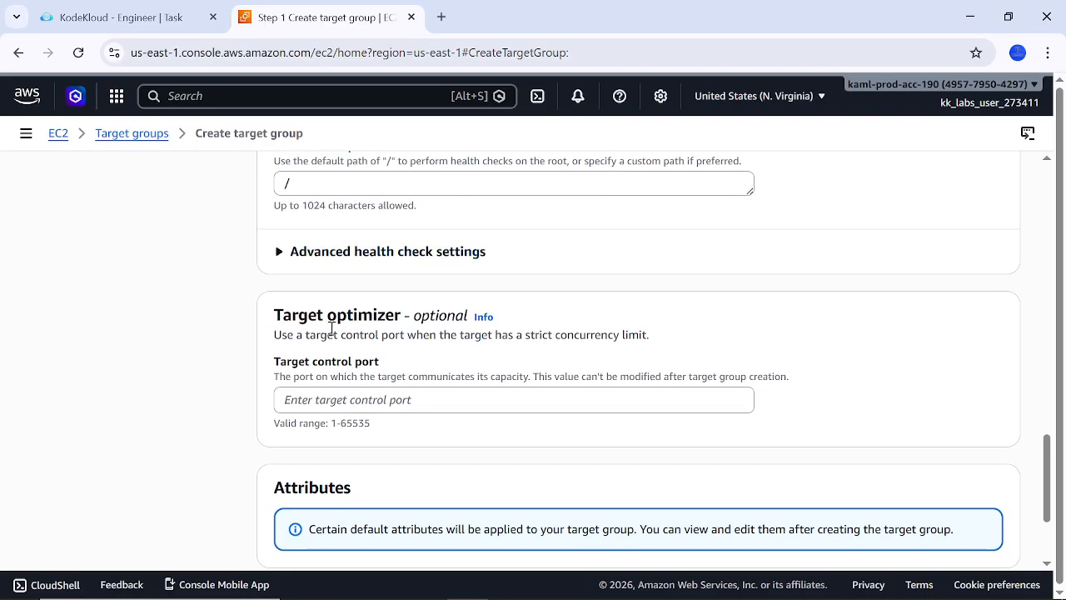
scroll(445, 379, down, 2)
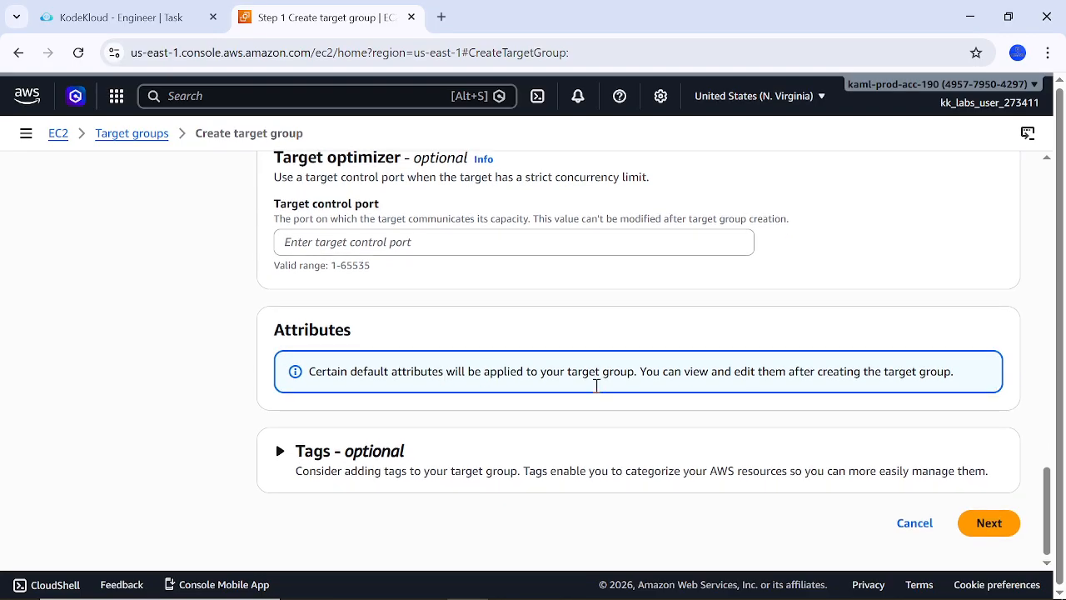
click(985, 521)
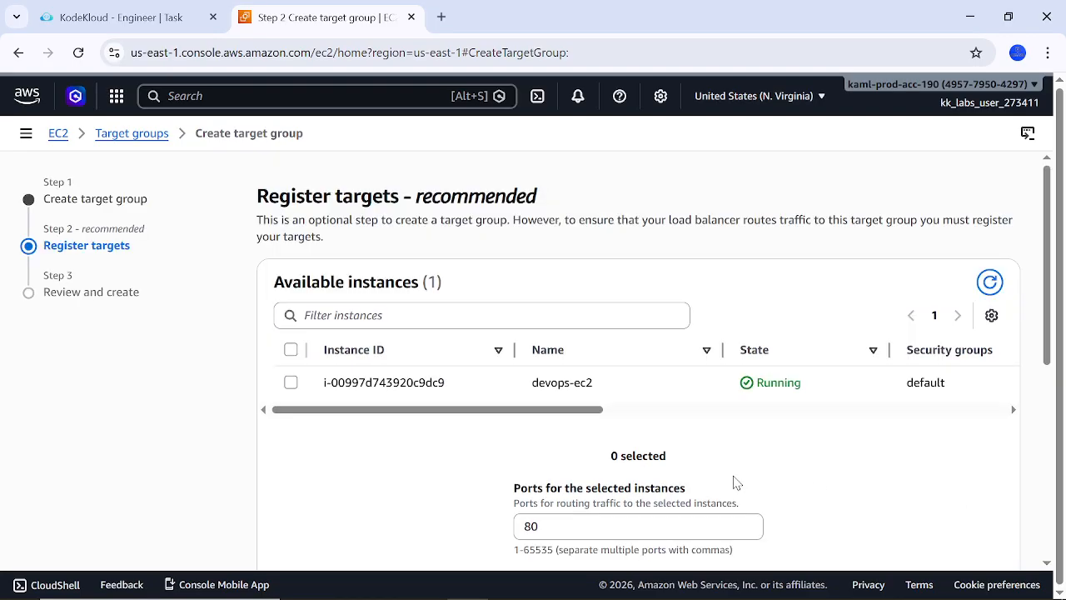
Include the devops-ec2 instance as a pending target on port 80 and continue to the review.
scroll(588, 457, down, 1)
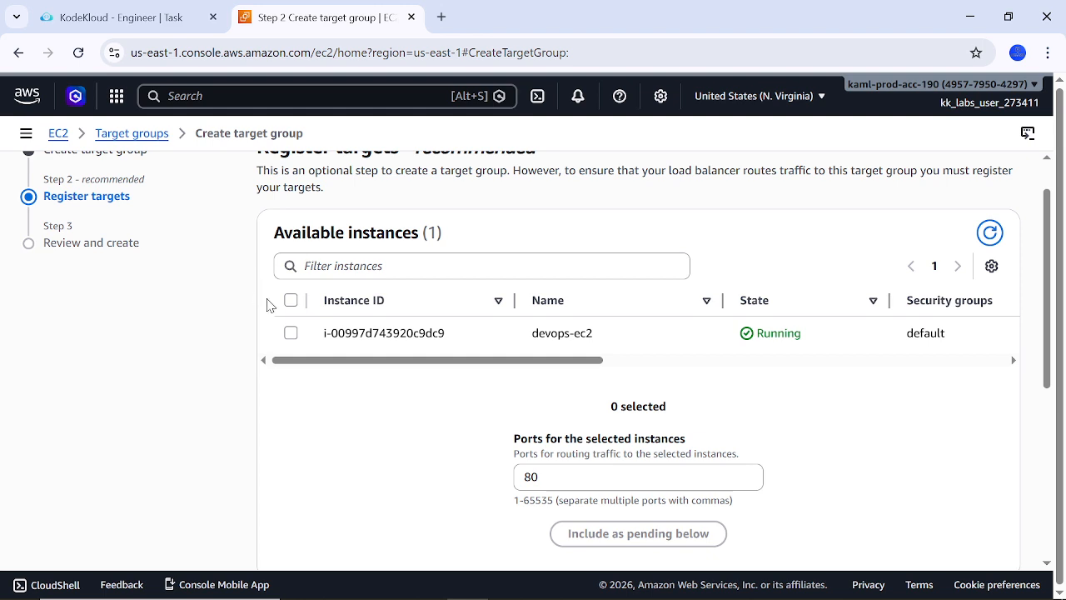
click(291, 333)
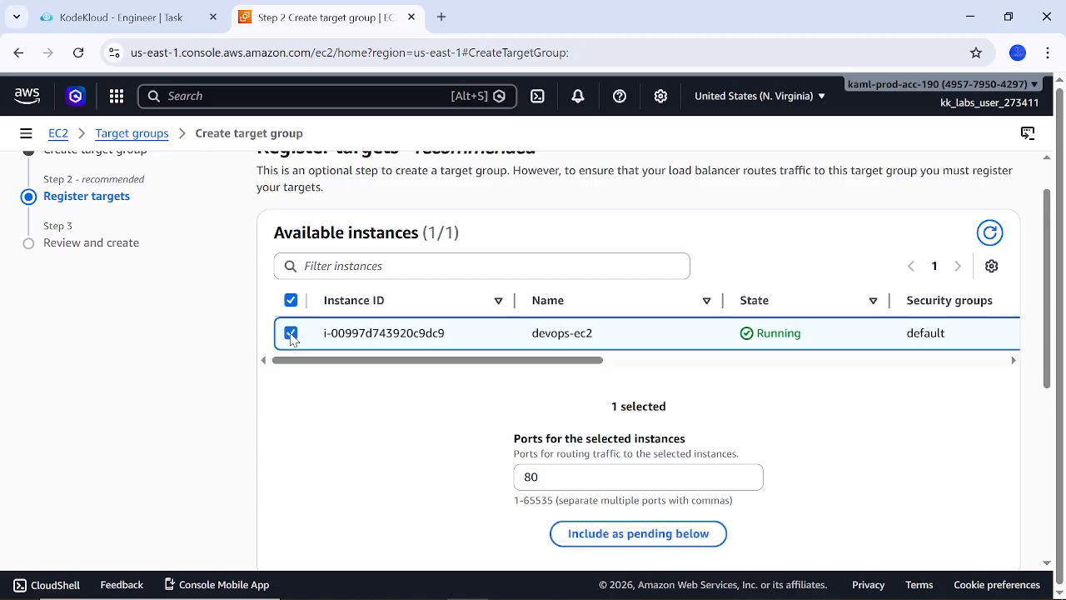
scroll(434, 400, down, 2)
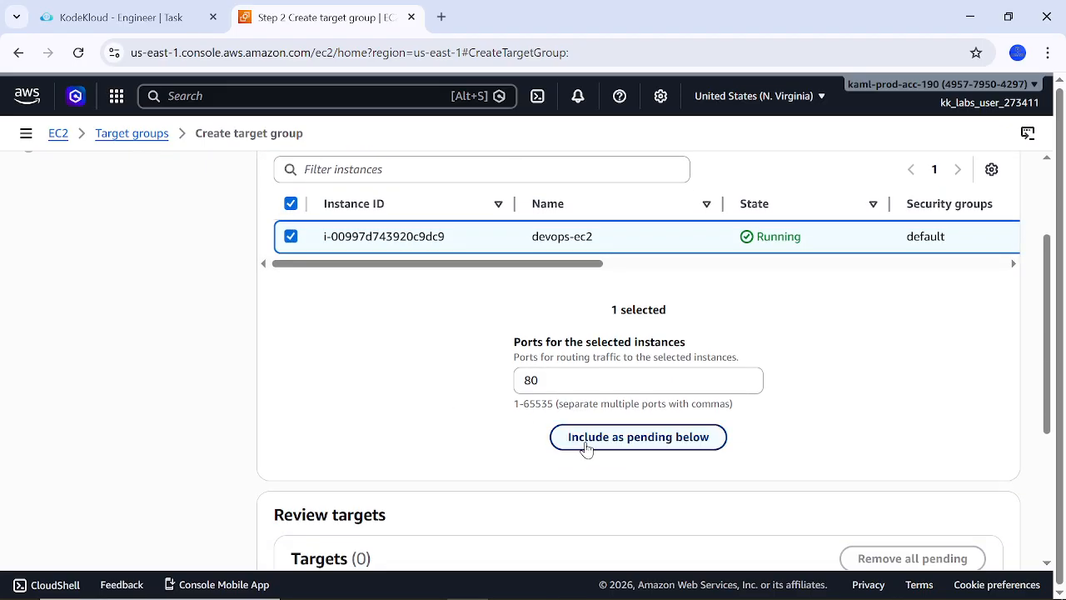
click(633, 447)
scroll(631, 446, down, 2)
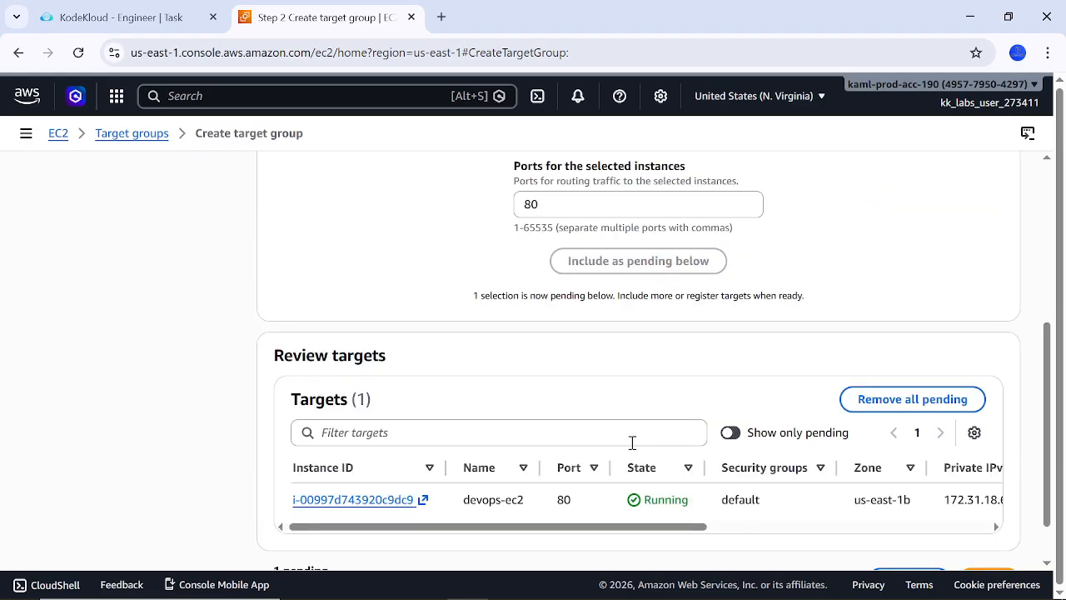
scroll(571, 454, down, 1)
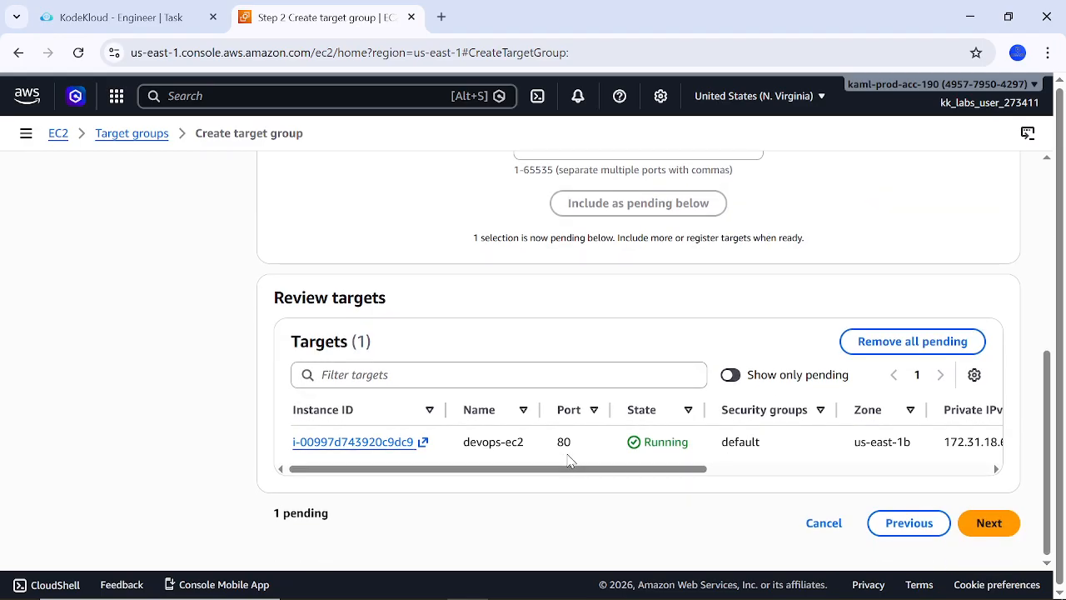
click(991, 527)
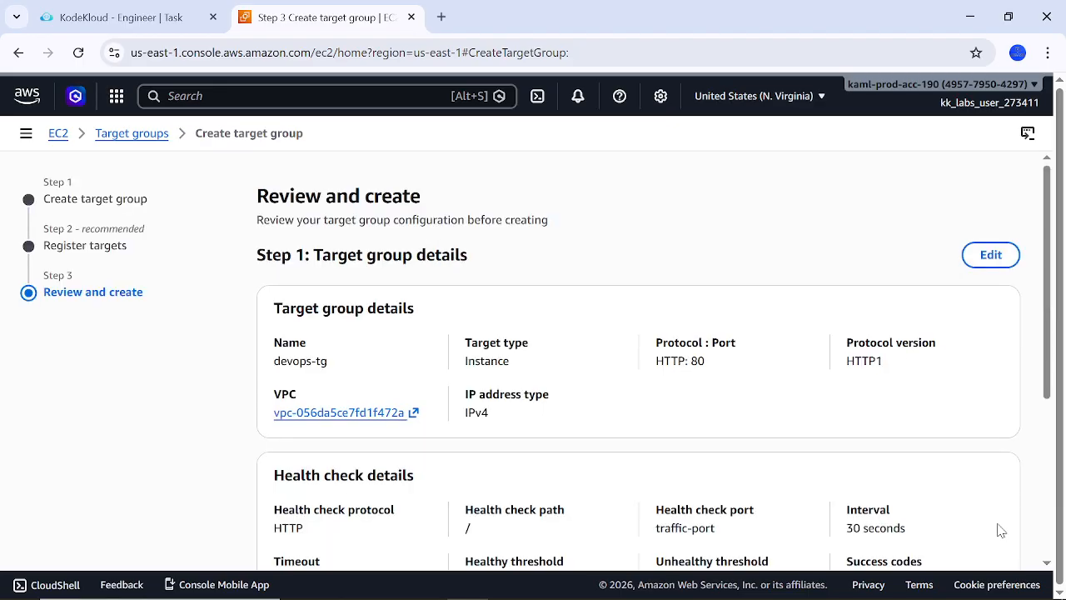
Review the configuration, create the devops-tg target group, and dismiss the notification.
scroll(1001, 534, down, 3)
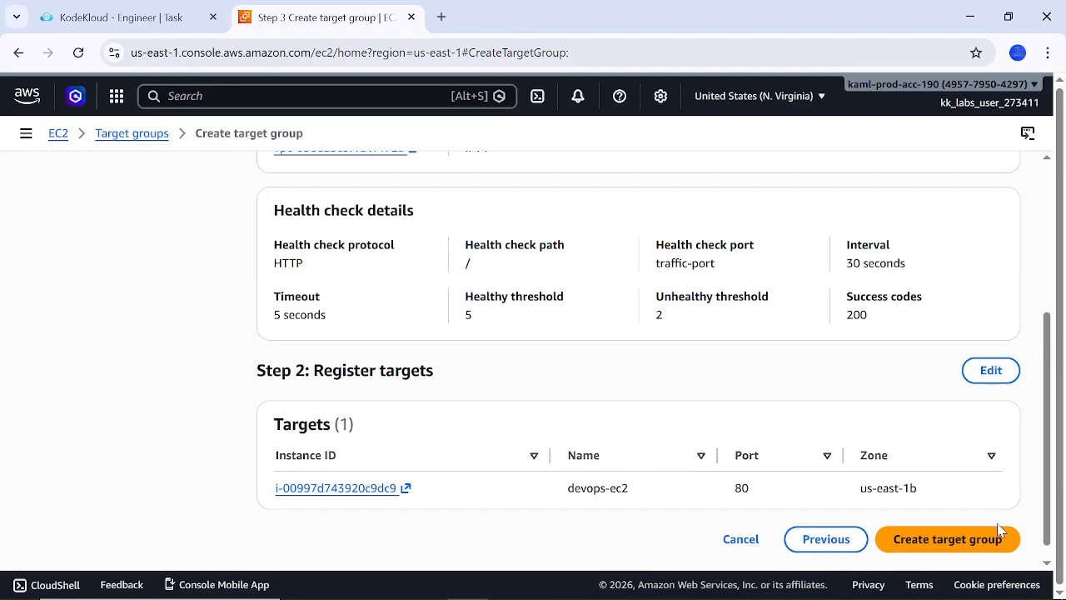
click(937, 530)
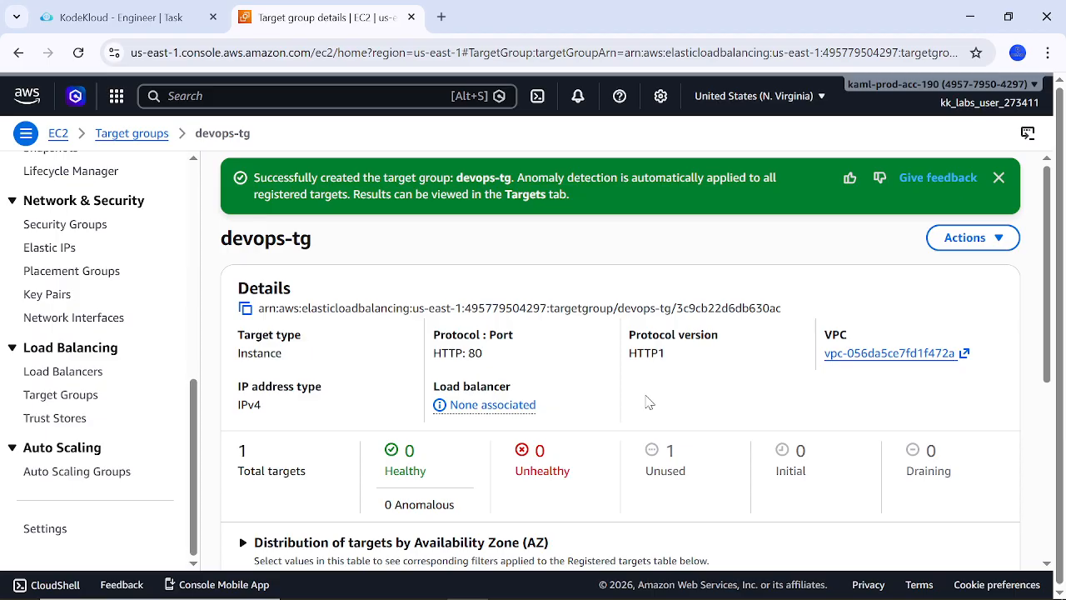
click(999, 178)
Examine the devops-tg details and its registered targets, refreshing the list to check the health status of devops-ec2.
scroll(549, 429, down, 2)
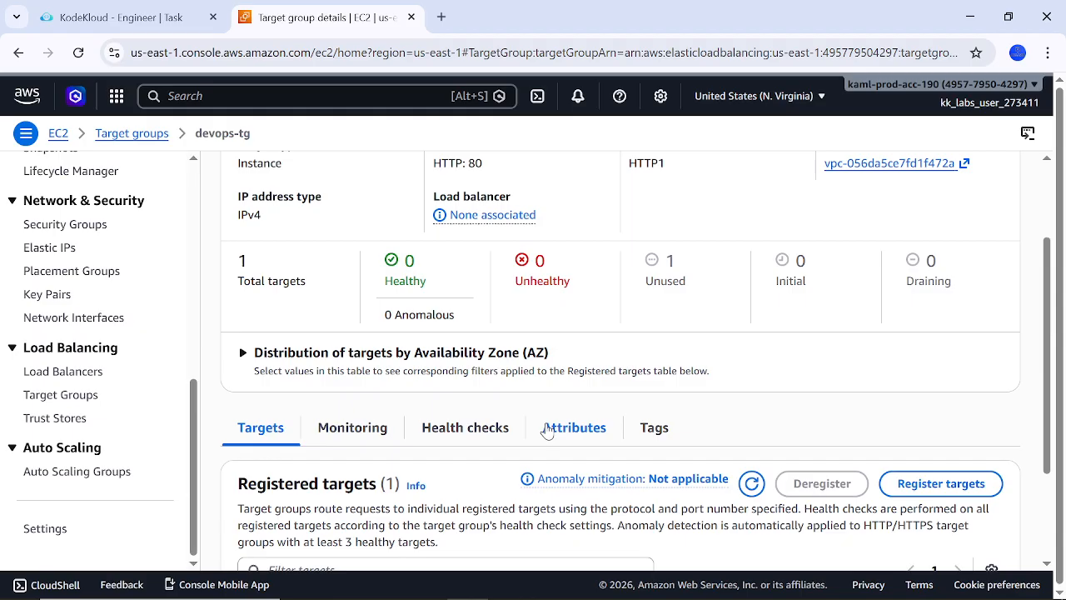
scroll(572, 372, down, 3)
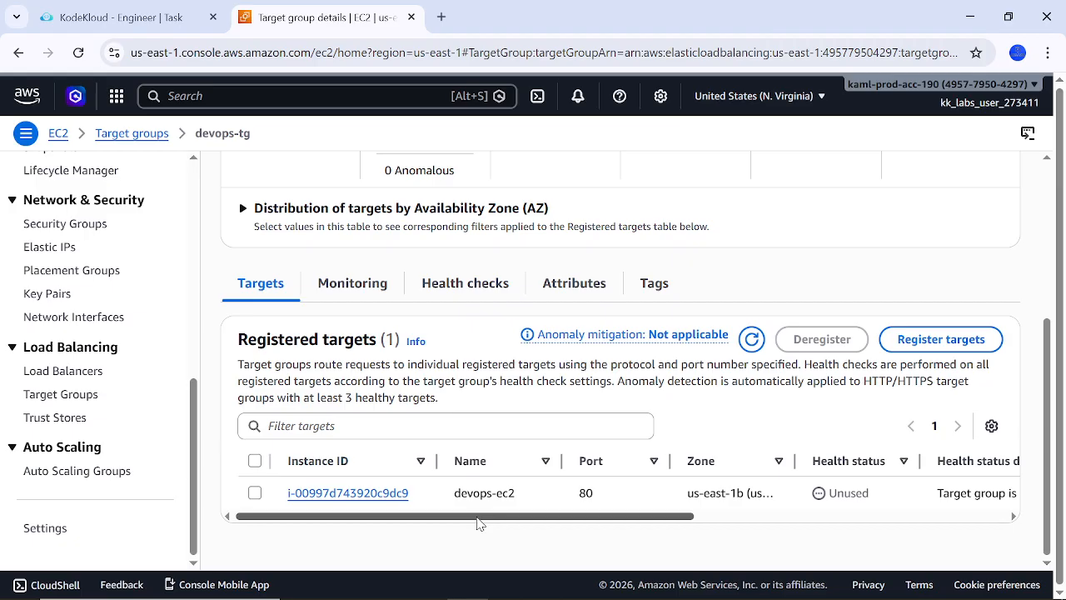
drag(479, 517, 380, 492)
scroll(381, 485, up, 2)
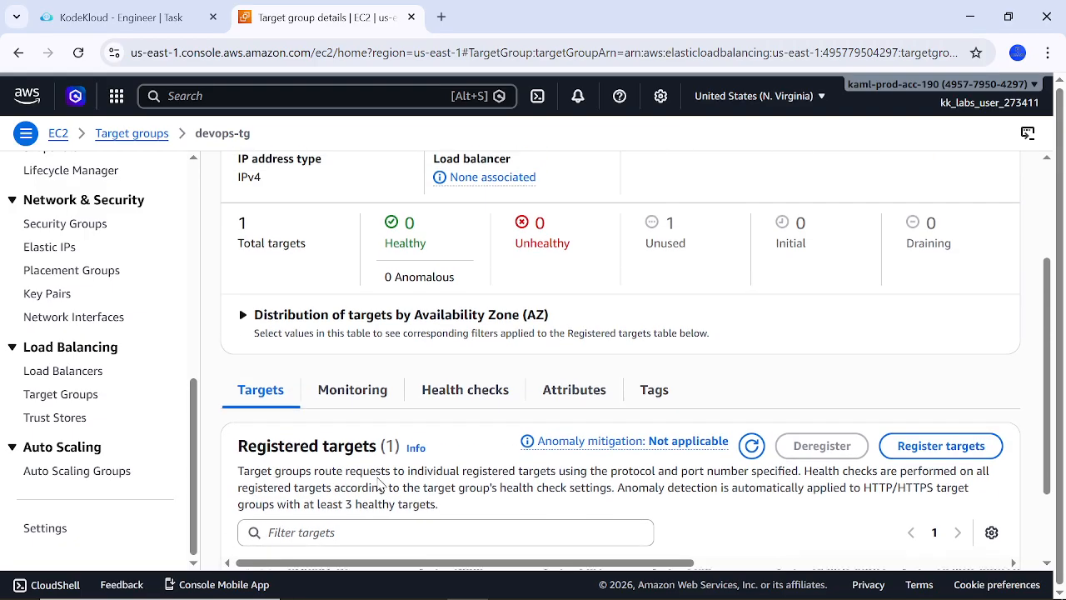
scroll(381, 479, up, 2)
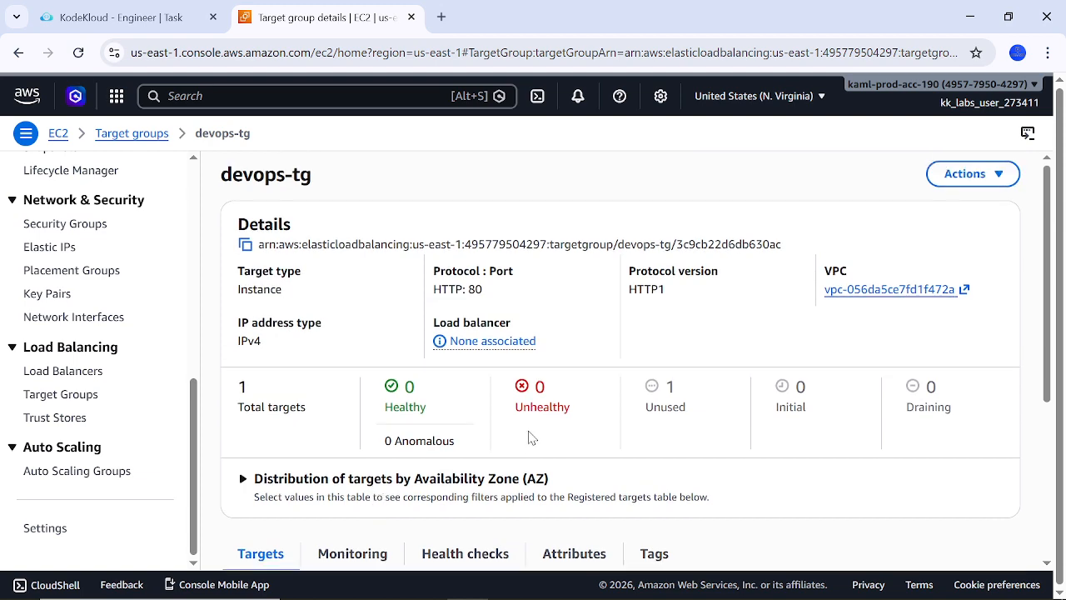
scroll(737, 249, down, 1)
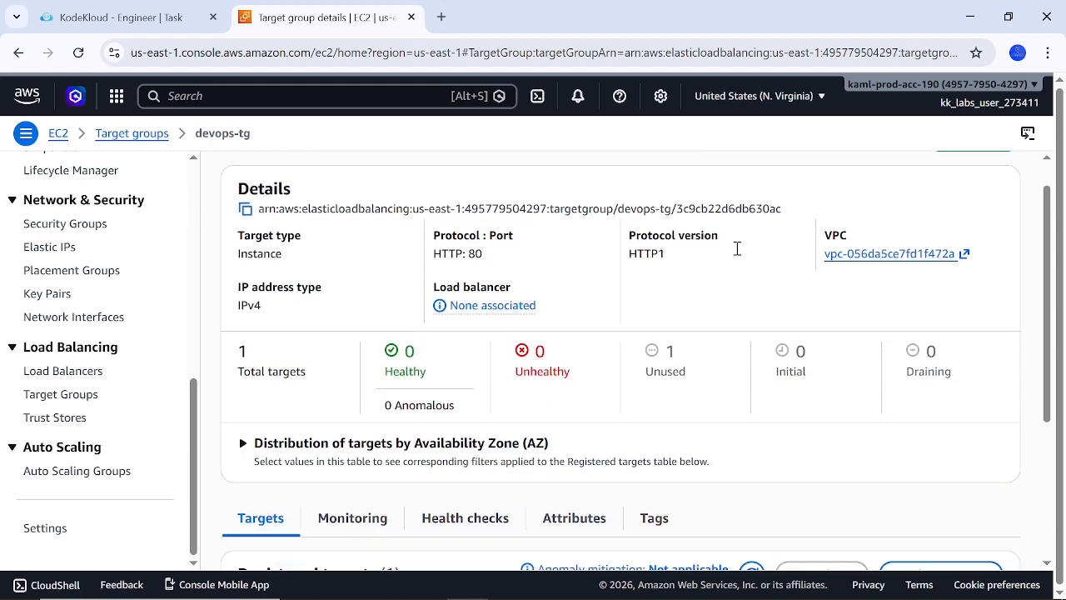
scroll(738, 248, down, 3)
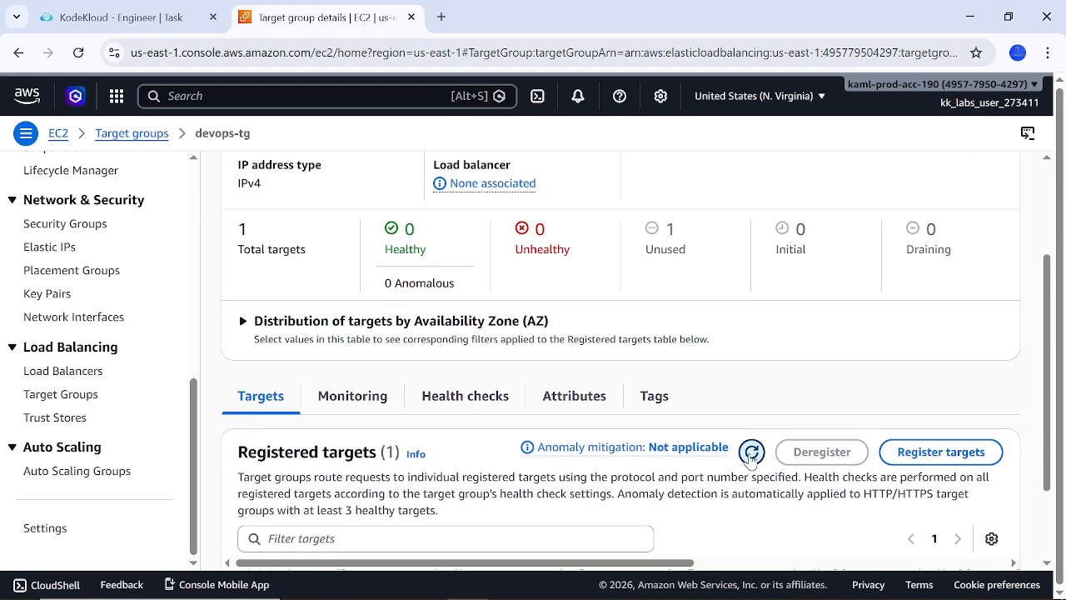
click(751, 454)
scroll(600, 444, down, 3)
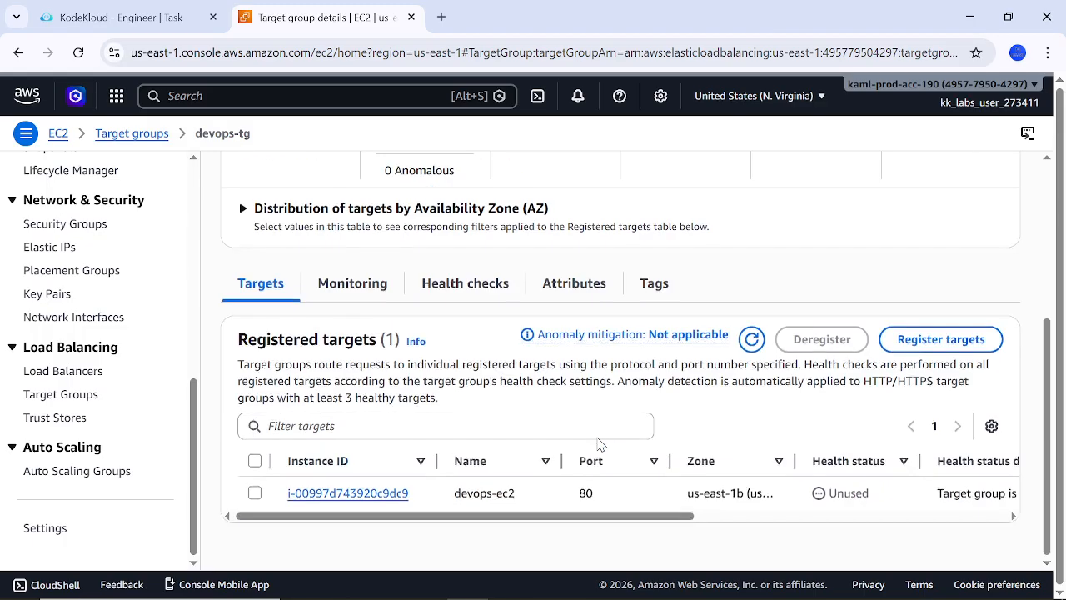
mouse_move(586, 516)
mouse_down()
mouse_move(879, 508)
mouse_move(716, 510)
mouse_move(783, 511)
mouse_move(698, 534)
mouse_move(691, 519)
mouse_up()
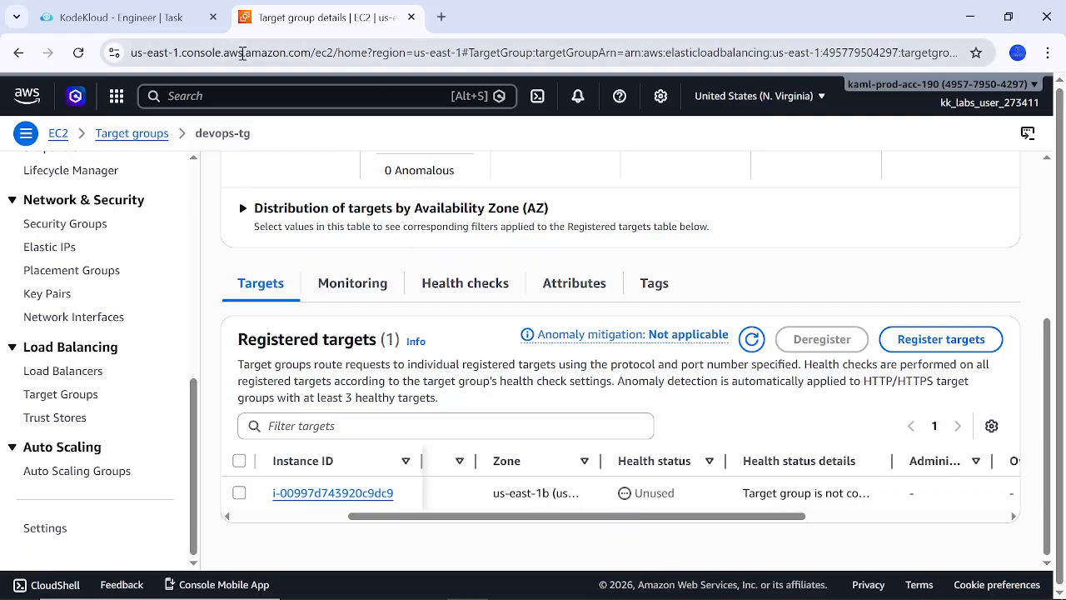
Switch to the KodeKloud task and read the remaining requirements for the load balancer and its security group.
click(121, 17)
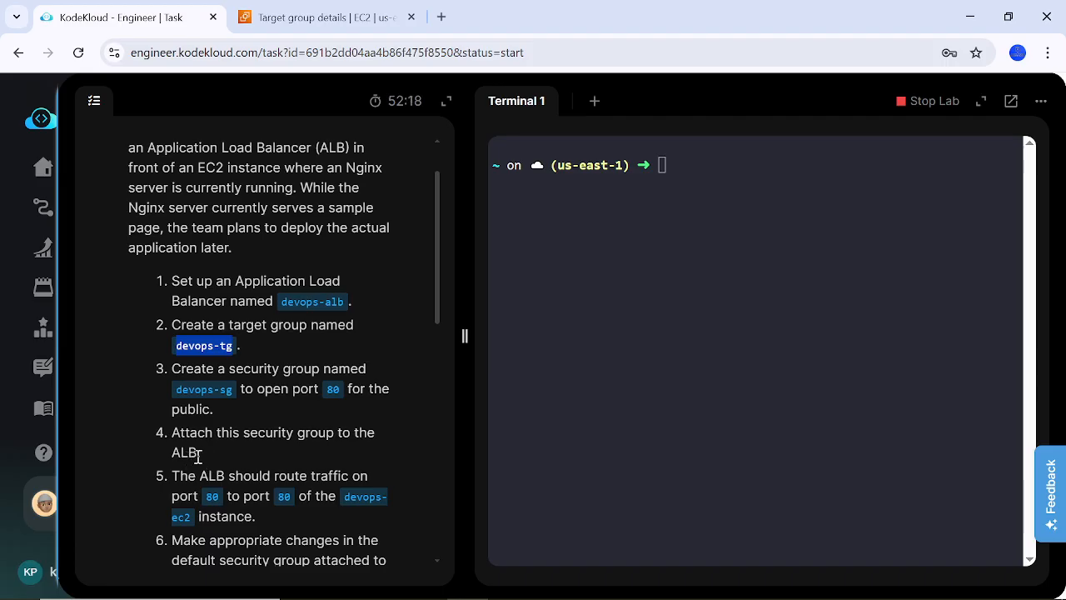
scroll(204, 463, down, 1)
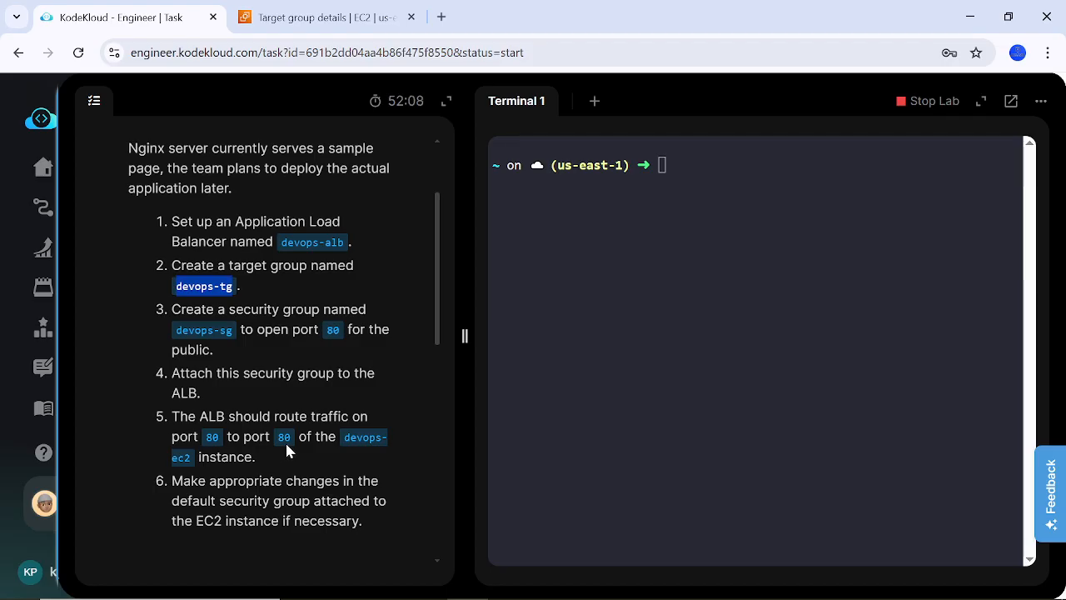
Switch back to the AWS console and start creating a new load balancer from the EC2 Load Balancers page.
scroll(285, 414, up, 2)
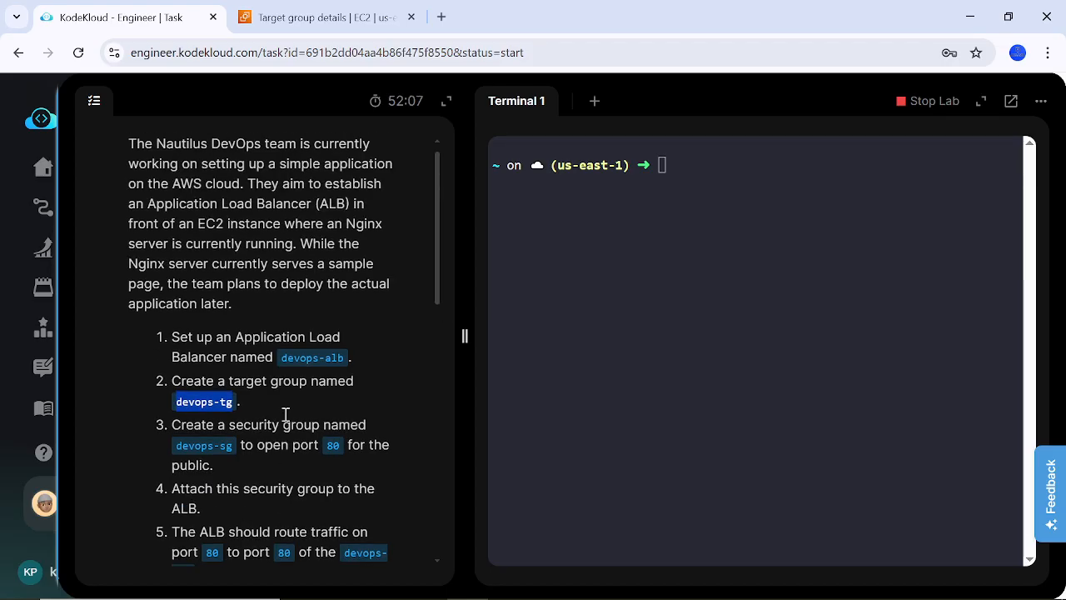
click(314, 17)
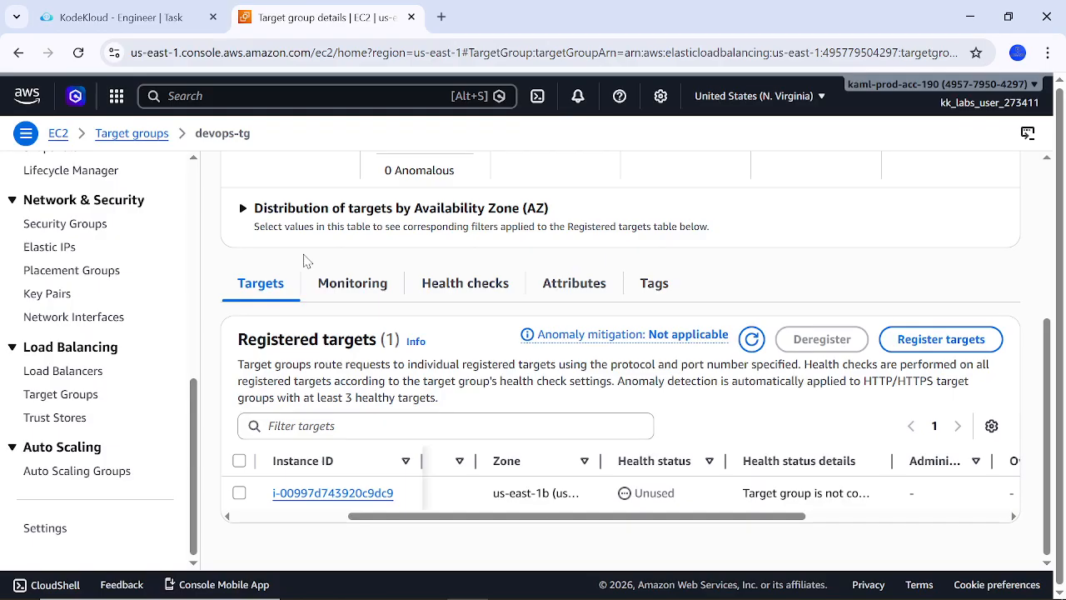
click(82, 371)
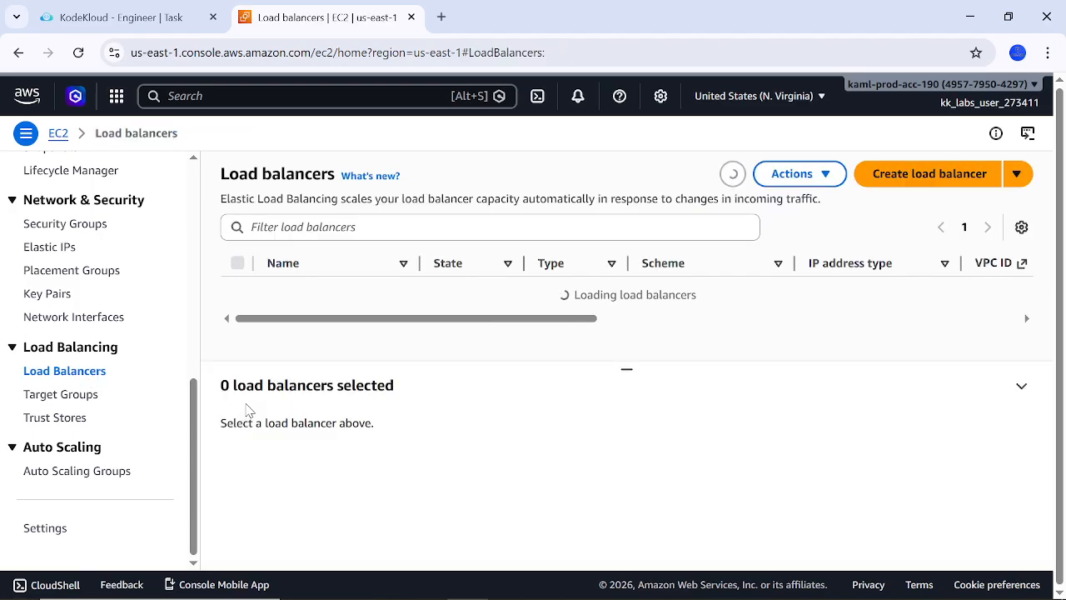
click(891, 180)
Copy the load balancer name devops-alb from the KodeKloud task and return to the AWS console.
click(172, 20)
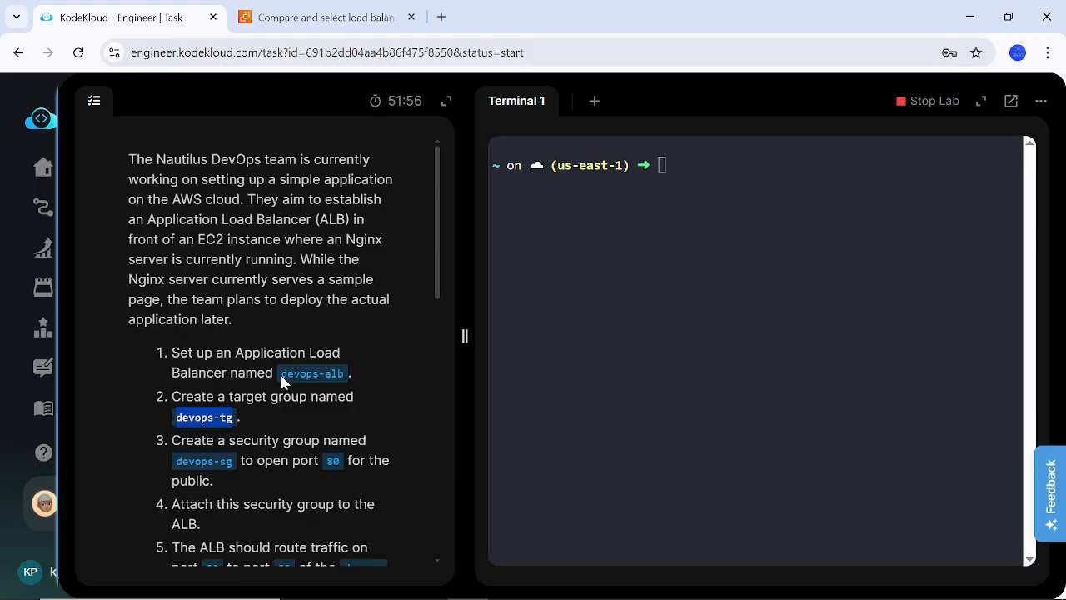
drag(284, 381, 346, 387)
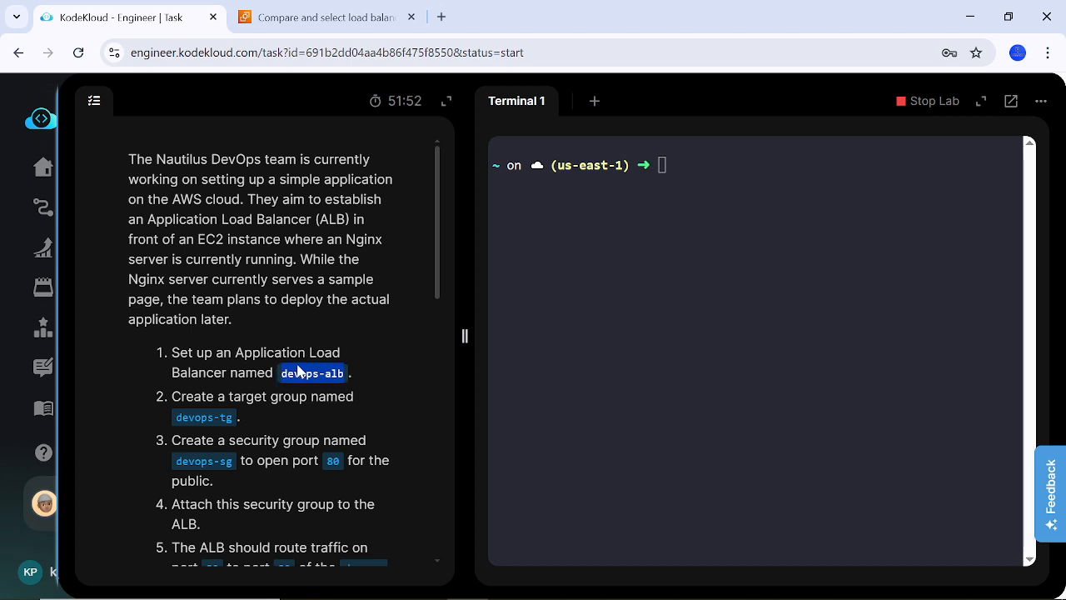
click(297, 17)
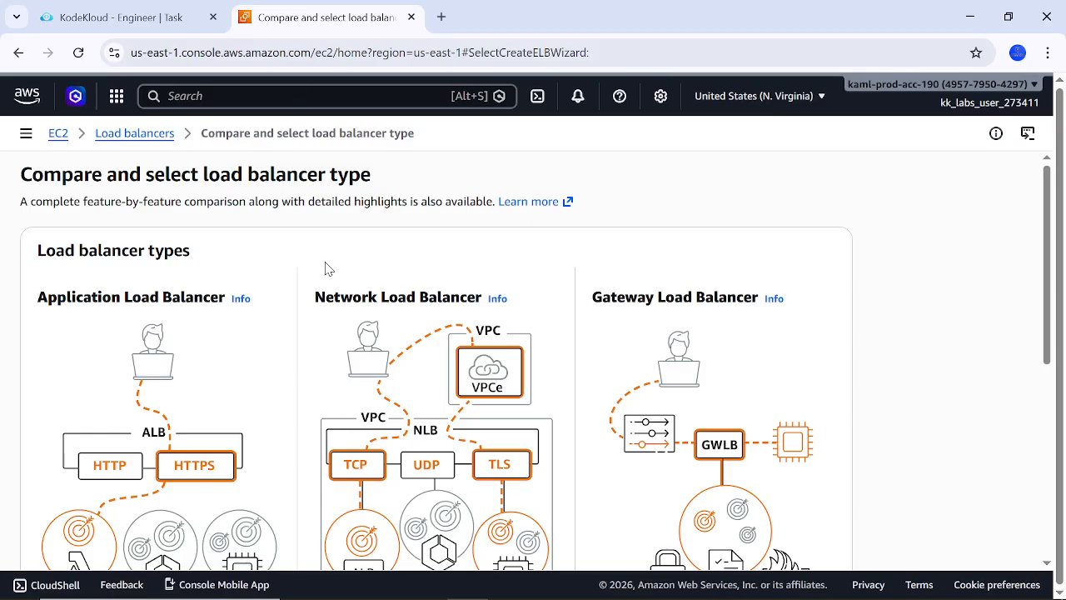
Compare the Application, Network, Gateway and Classic load balancer types, examining their diagrams and descriptions.
scroll(356, 381, down, 5)
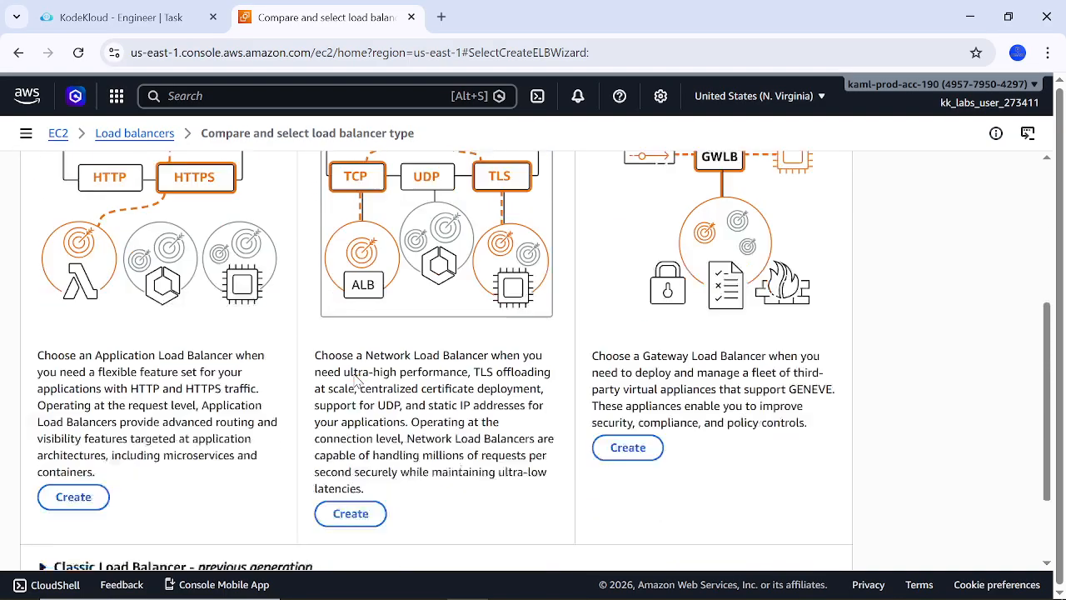
scroll(356, 375, up, 4)
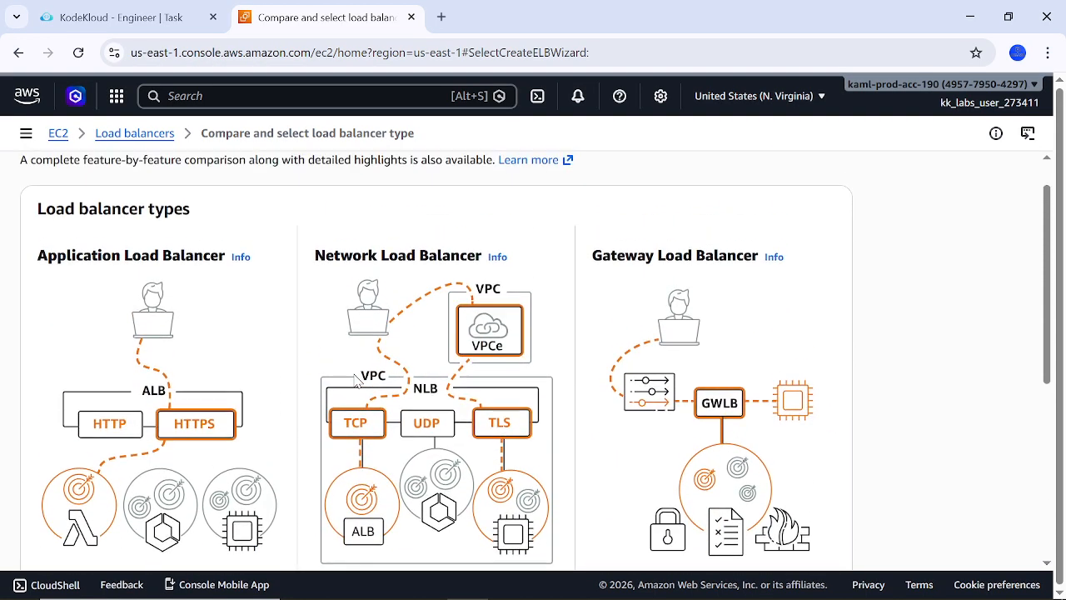
scroll(356, 380, down, 4)
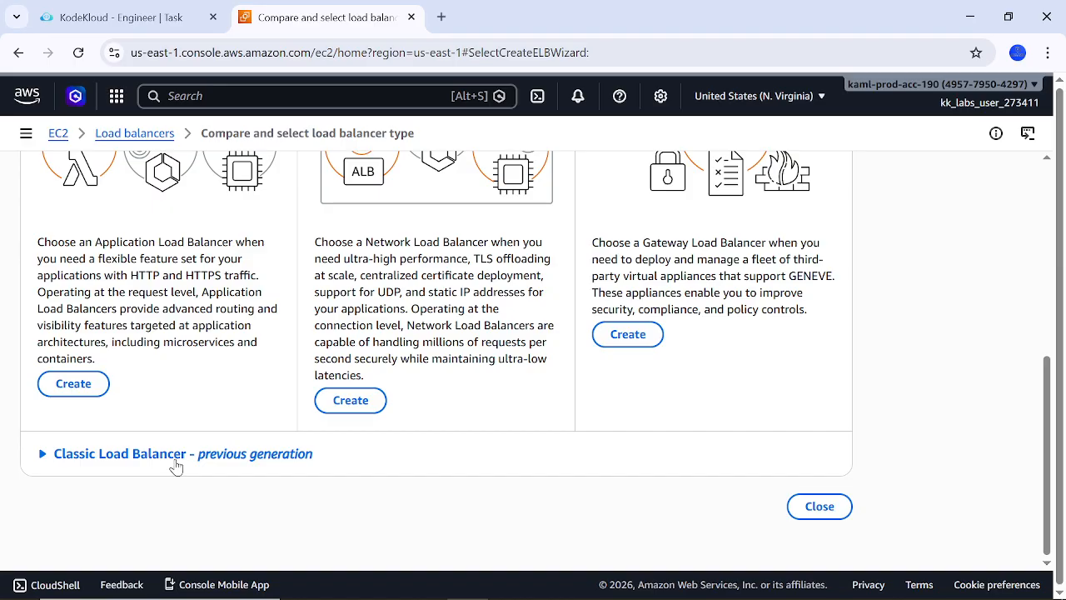
scroll(500, 345, up, 2)
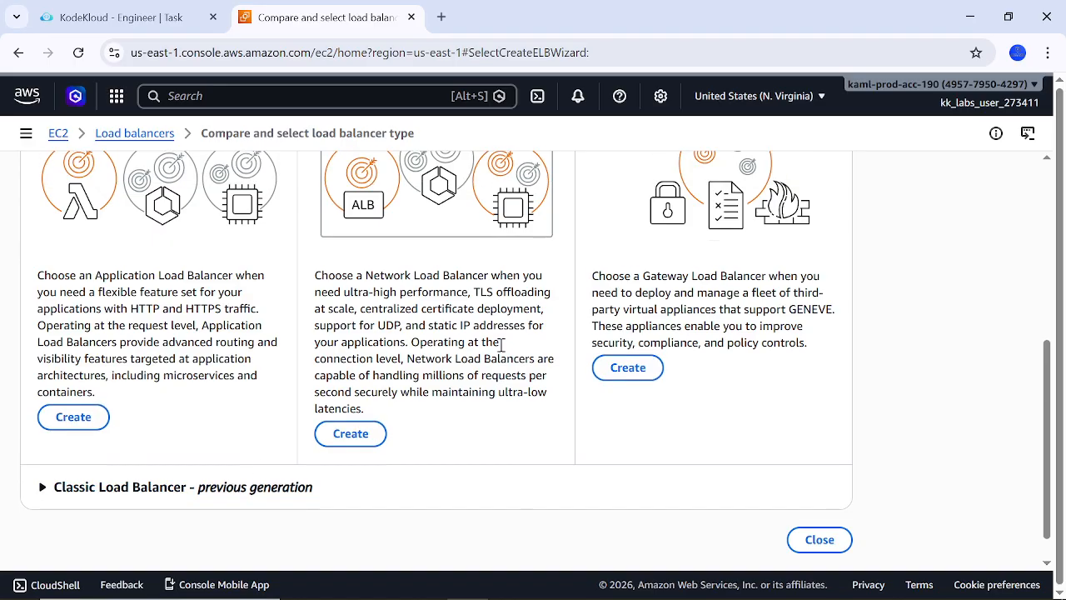
scroll(501, 345, up, 4)
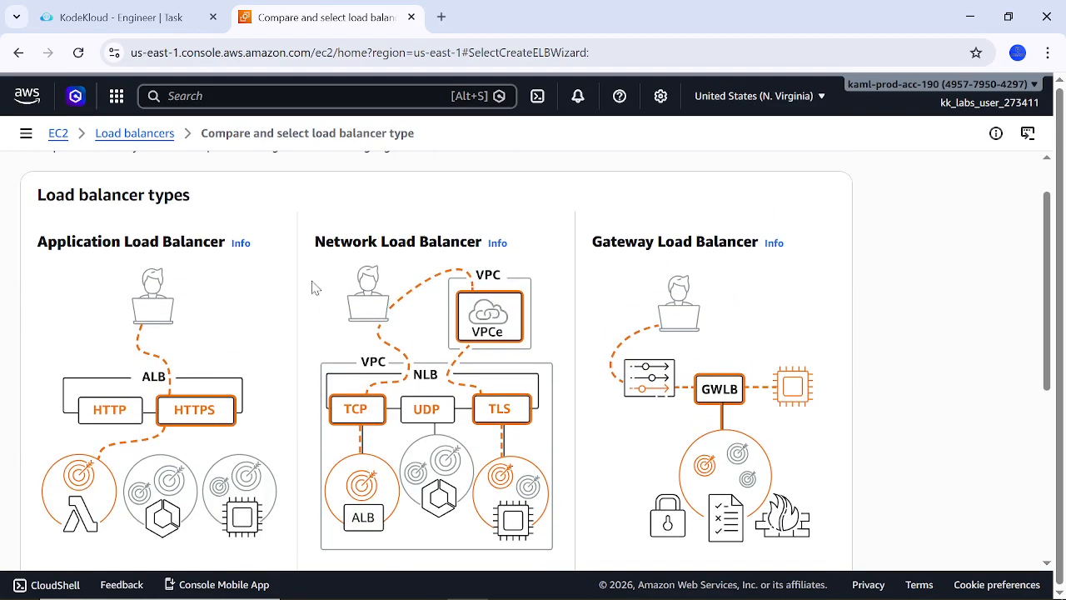
scroll(240, 302, down, 2)
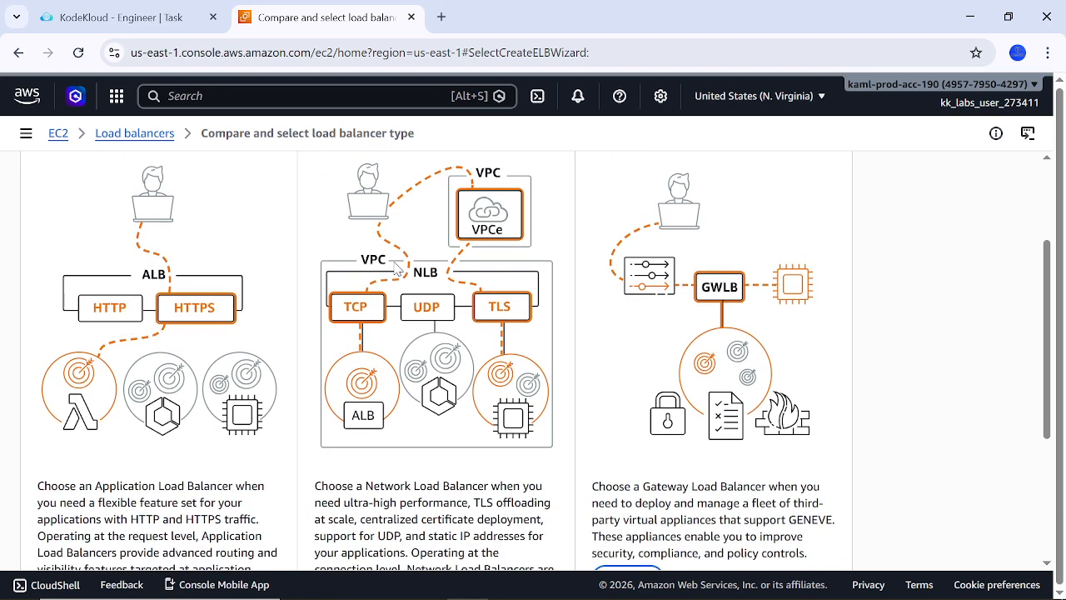
scroll(417, 260, up, 1)
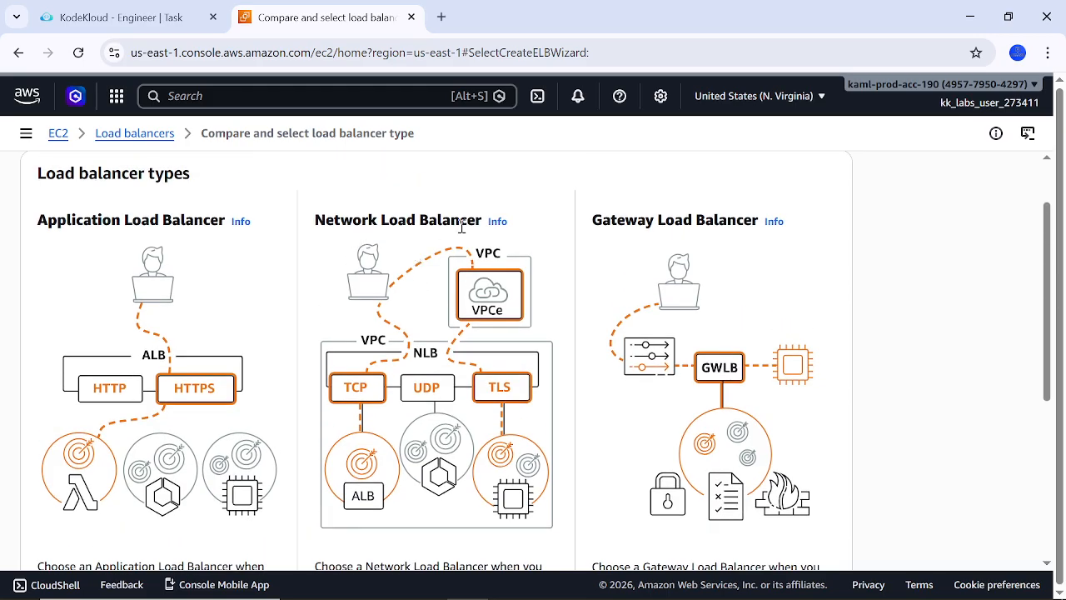
scroll(441, 288, down, 2)
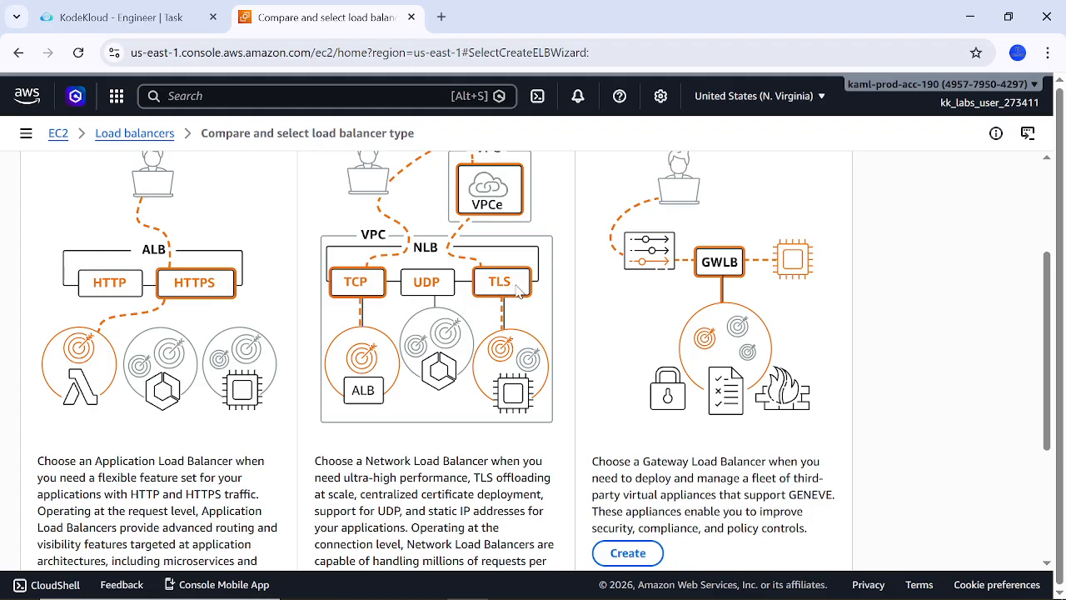
scroll(653, 242, up, 1)
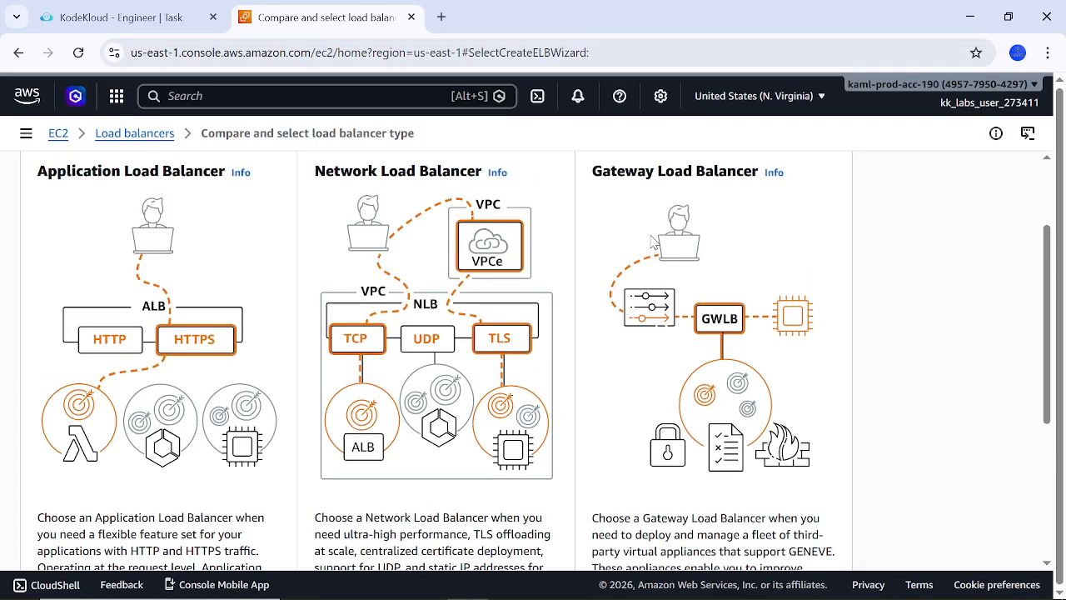
scroll(635, 287, down, 1)
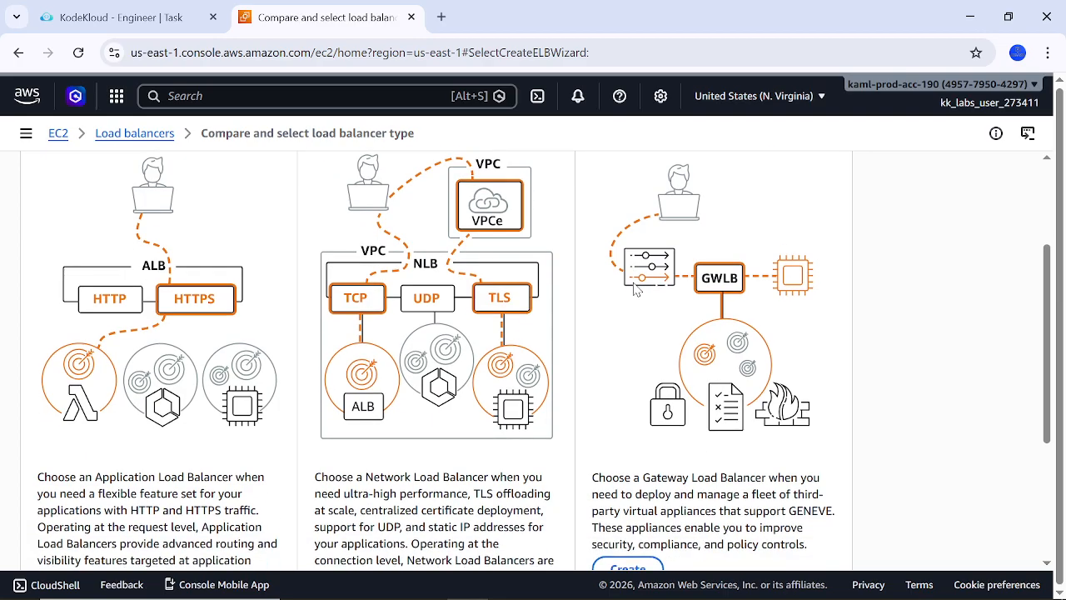
scroll(634, 287, down, 5)
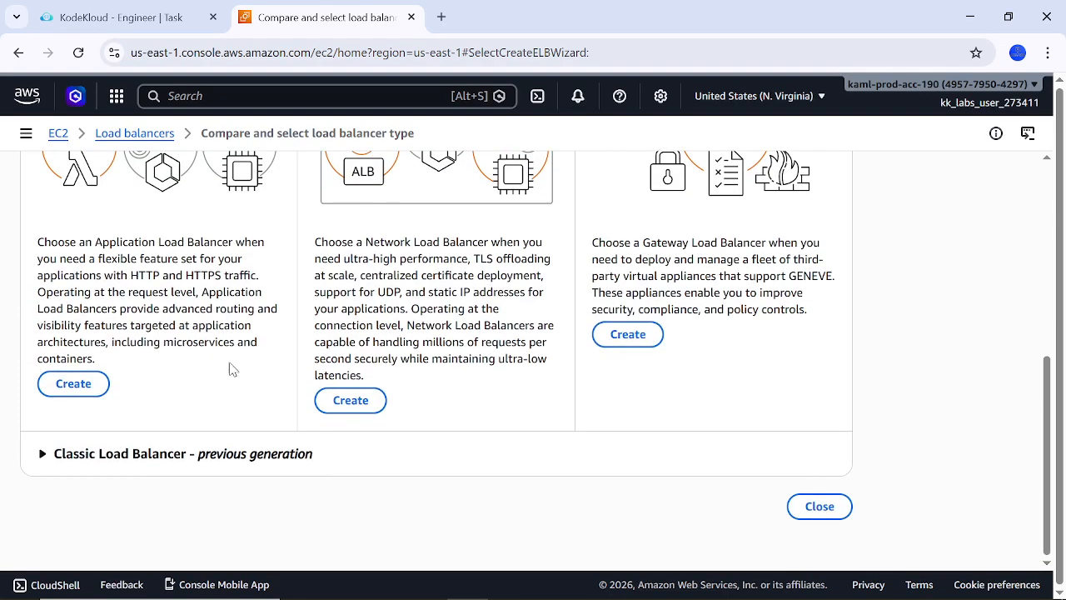
Choose to create an Application Load Balancer and name it devops-alb.
click(73, 385)
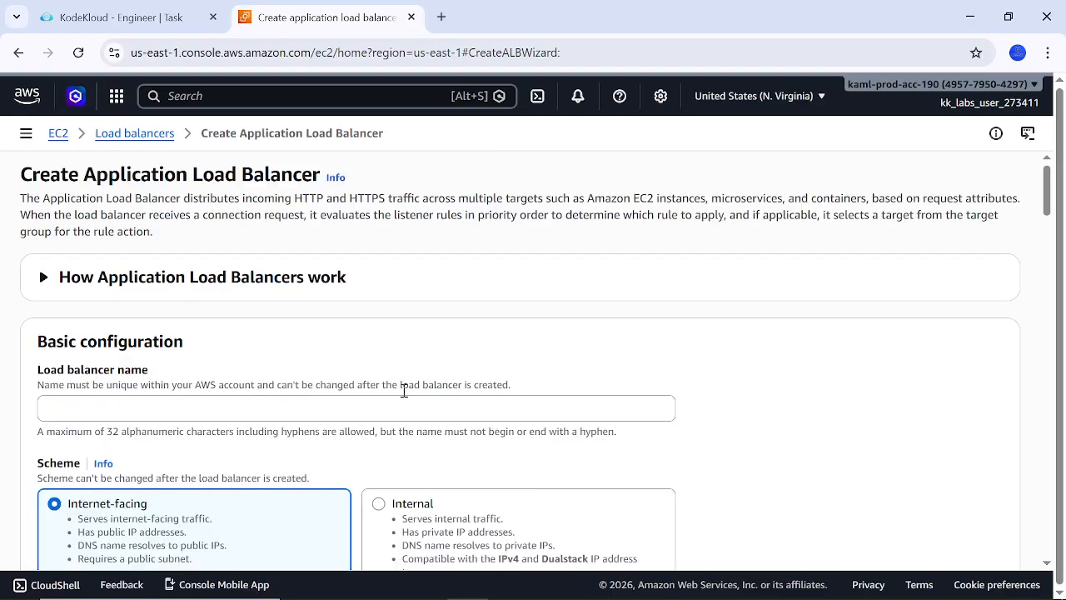
scroll(404, 390, down, 1)
click(259, 302)
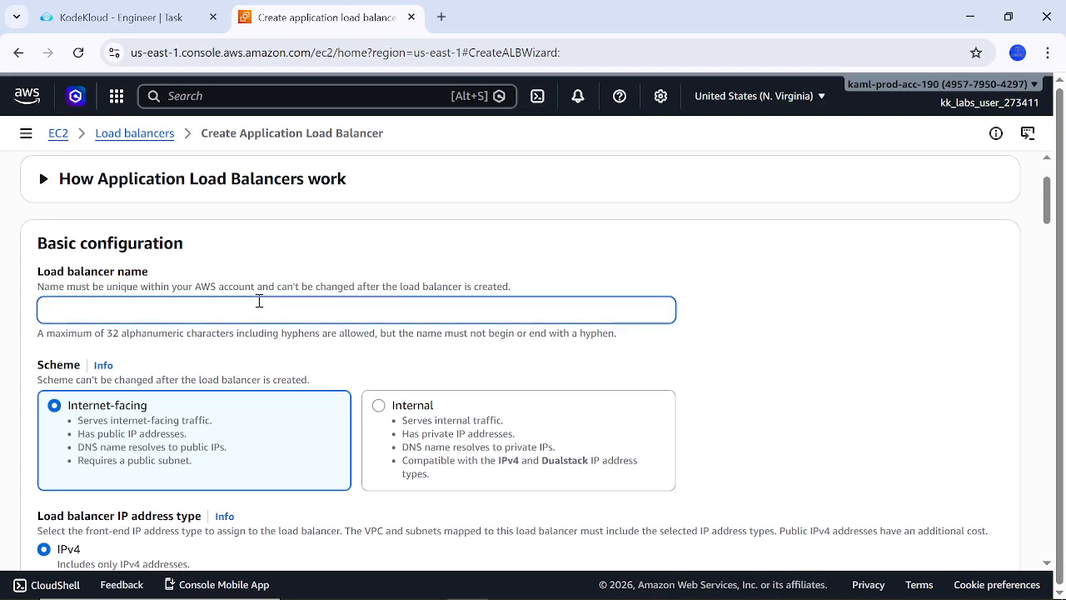
text(devops-alb)
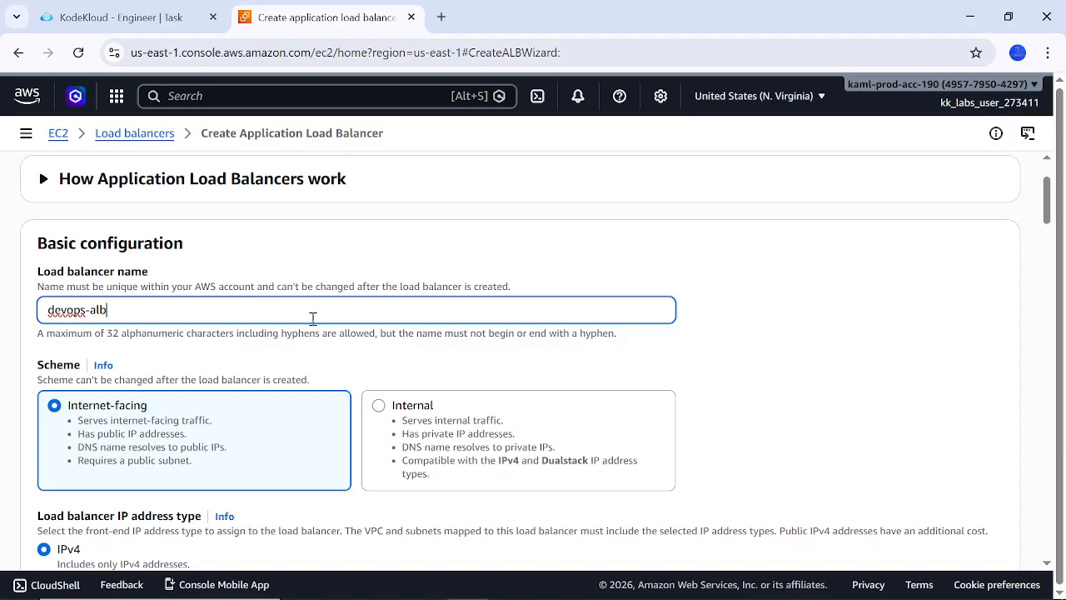
Keep the Internet-facing scheme, IPv4 and default VPC, and map the us-east-1a and us-east-1b Availability Zones.
scroll(441, 348, down, 1)
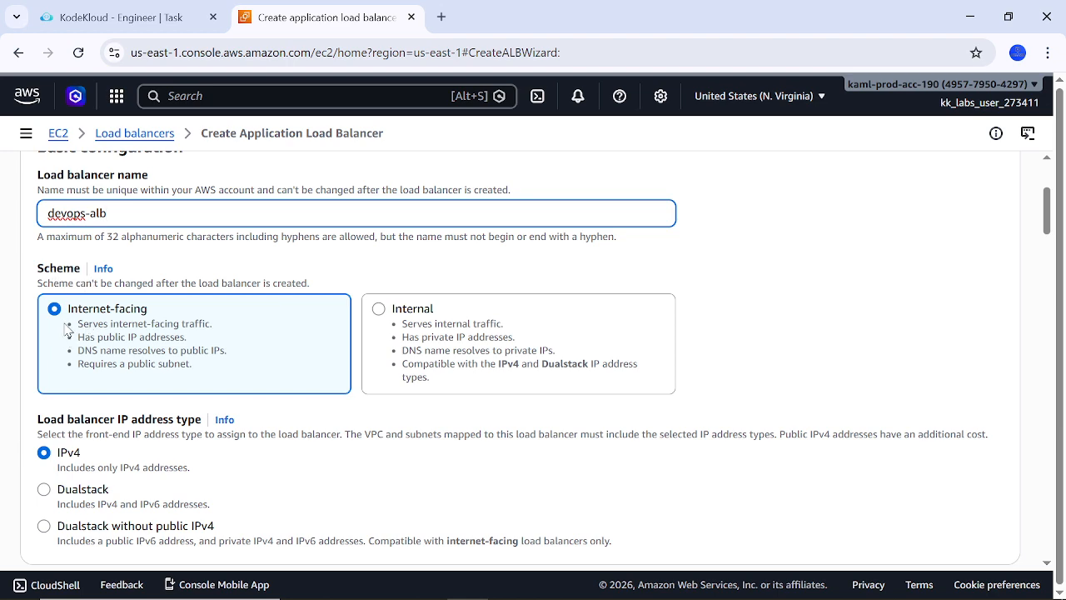
scroll(160, 343, down, 1)
scroll(160, 343, down, 3)
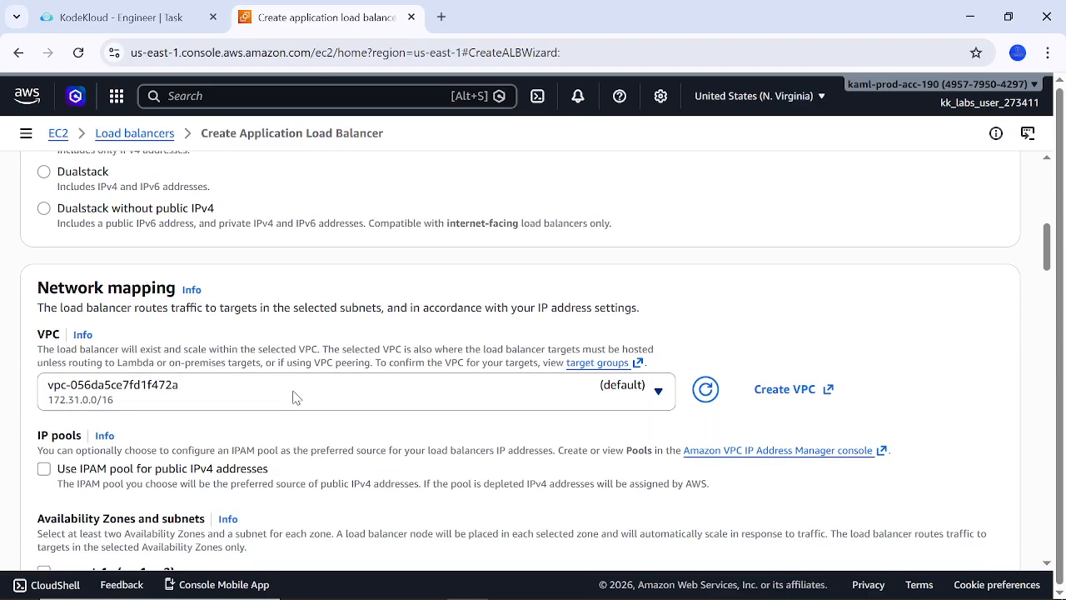
scroll(295, 397, down, 2)
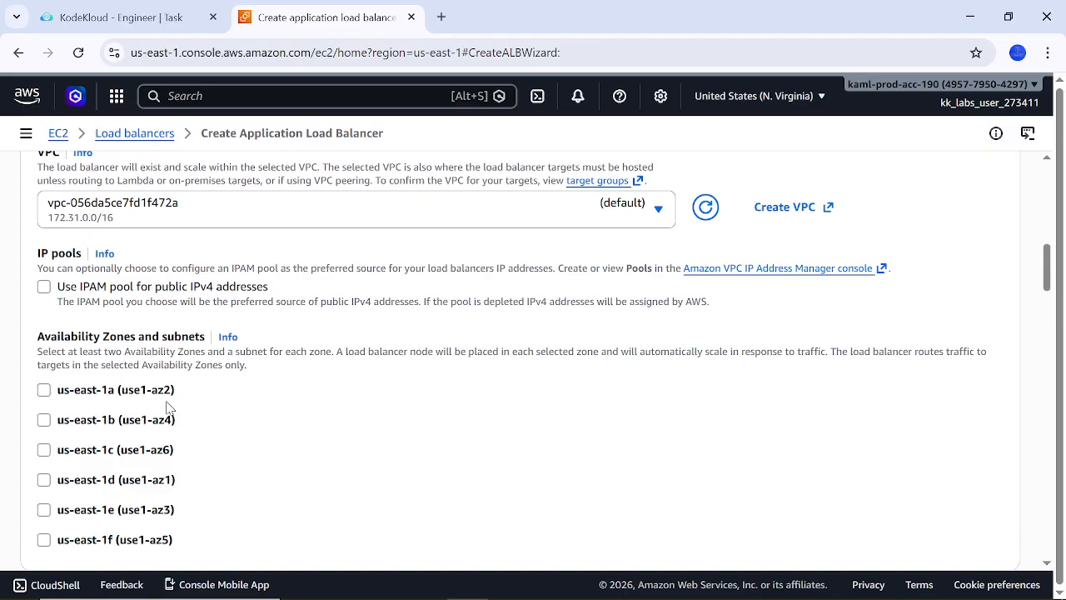
click(44, 392)
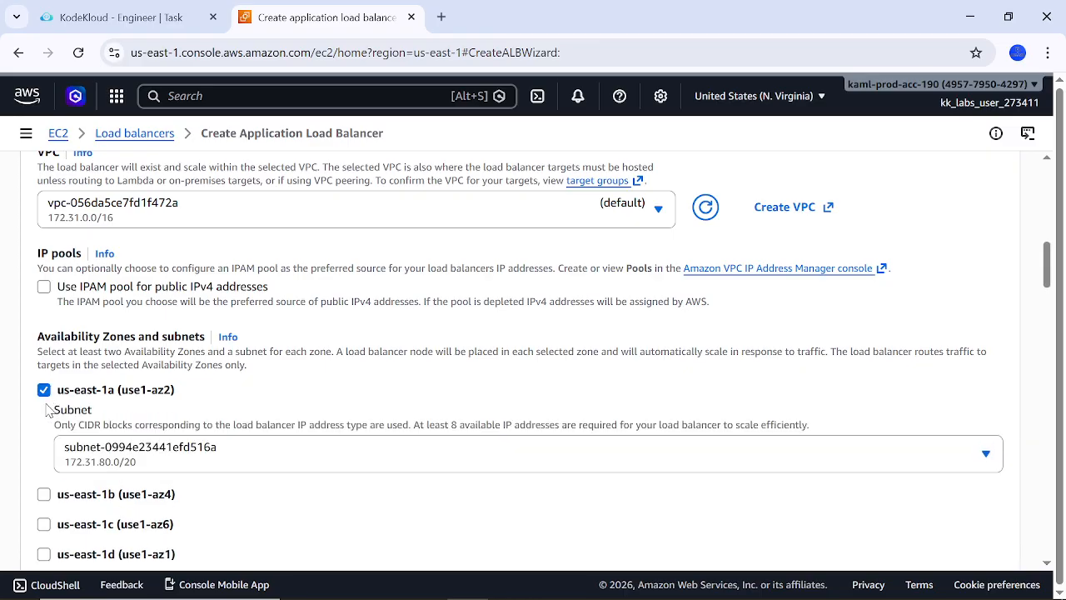
click(44, 495)
Attach the devops-sg security group to the load balancer in place of the default security group.
scroll(158, 446, down, 1)
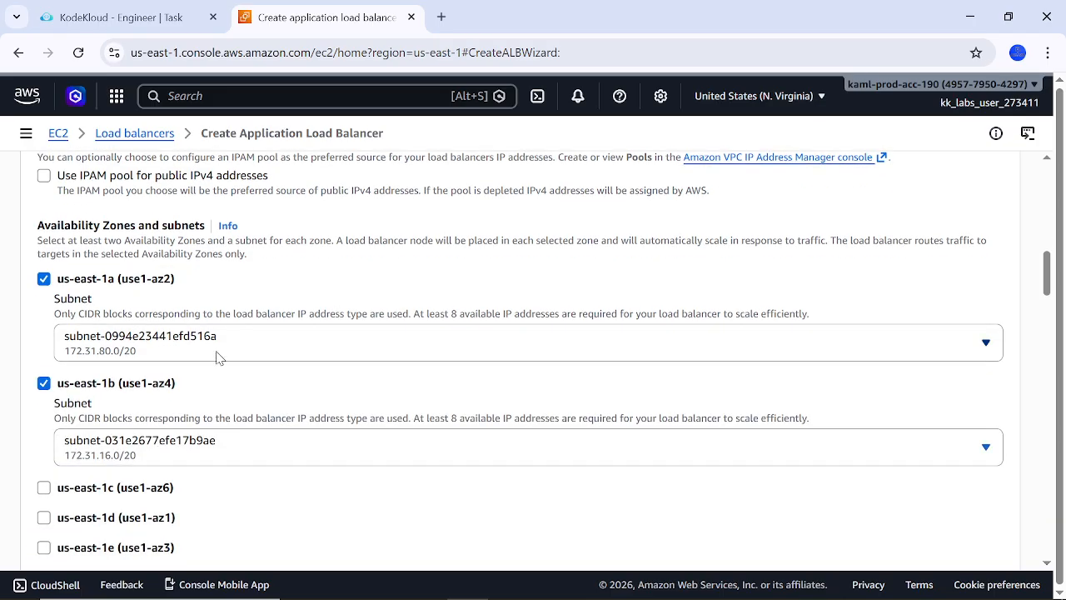
scroll(216, 358, down, 2)
scroll(219, 358, down, 2)
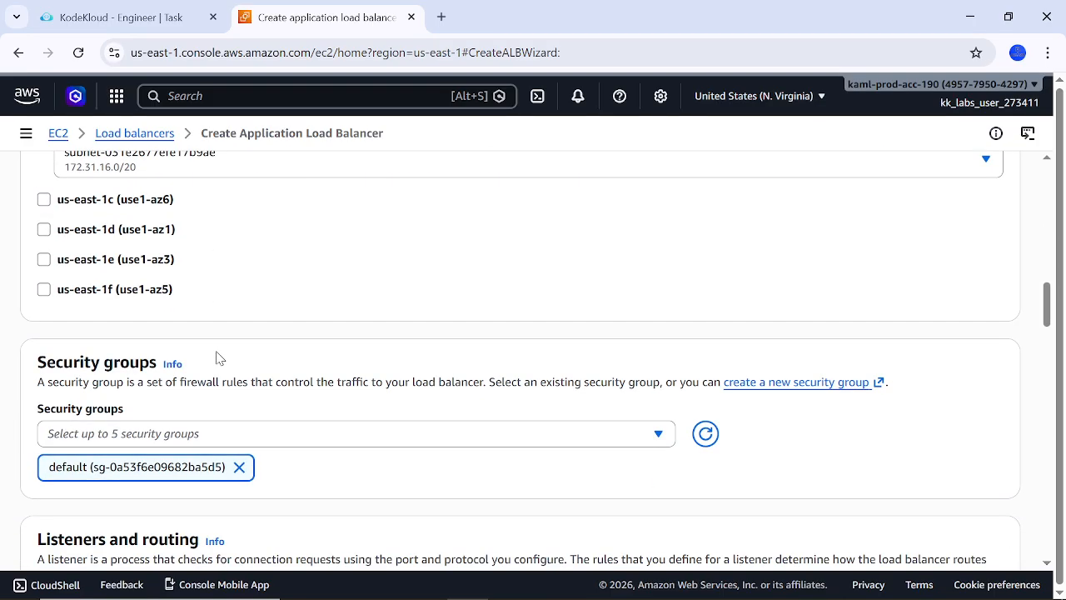
scroll(341, 315, down, 2)
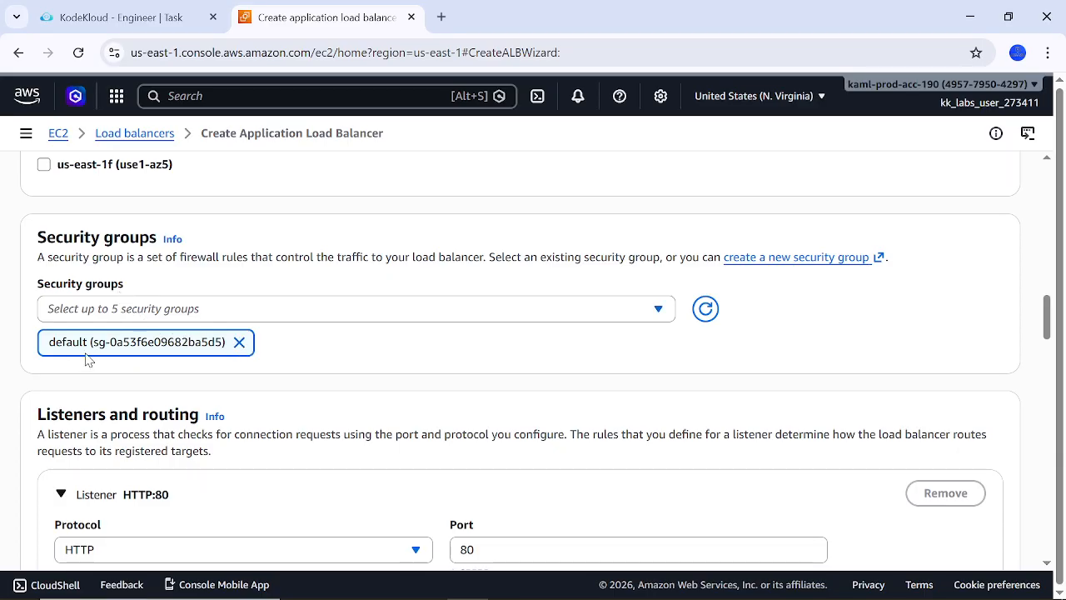
click(273, 310)
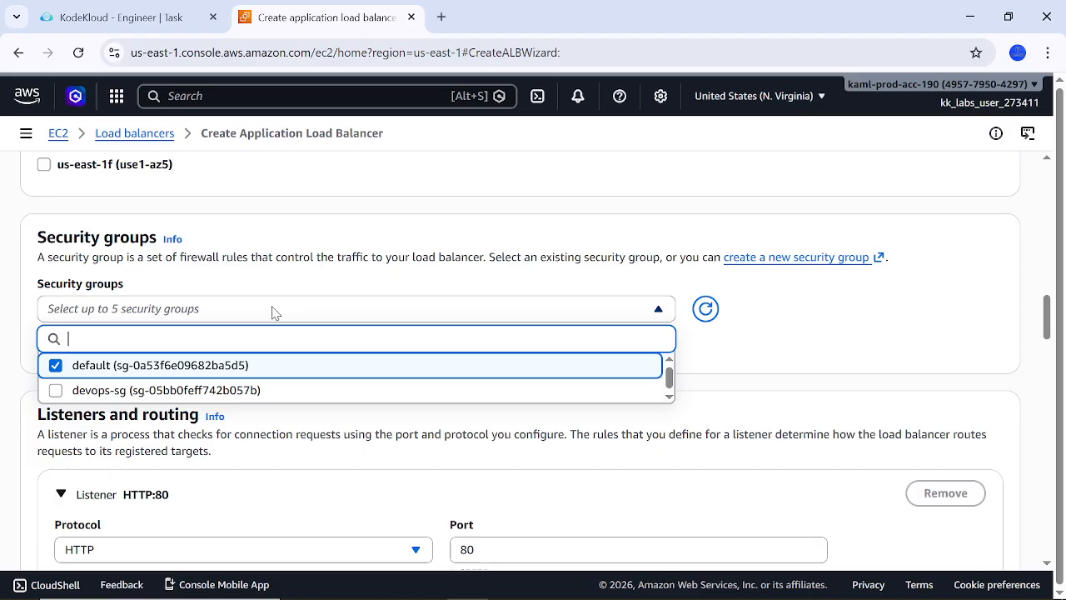
click(55, 390)
click(55, 366)
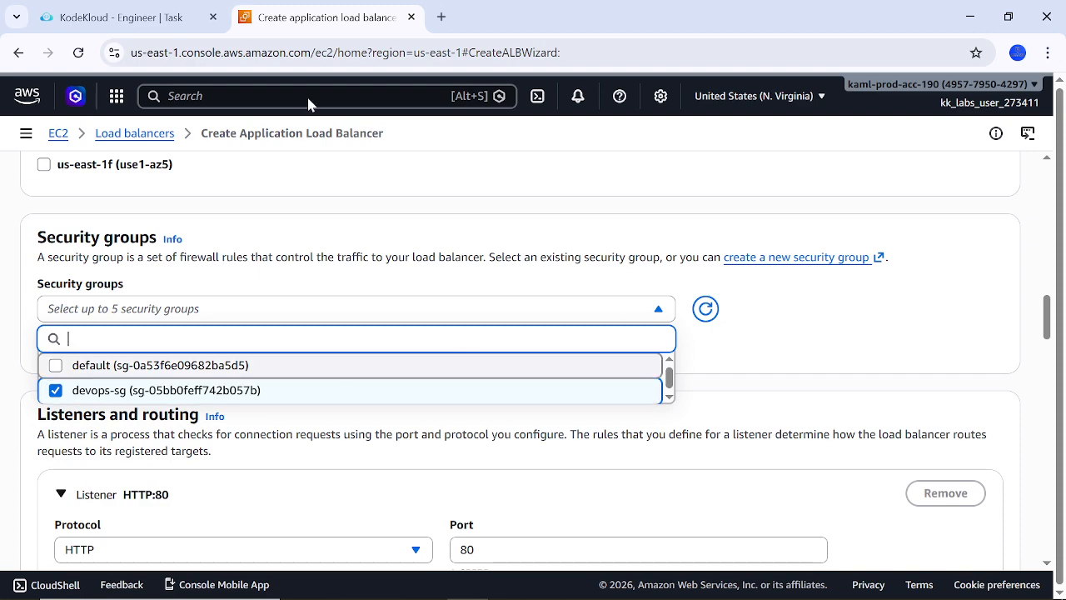
Check the KodeKloud task's requirements on security group attachment and port routing, and return to the AWS console.
click(155, 19)
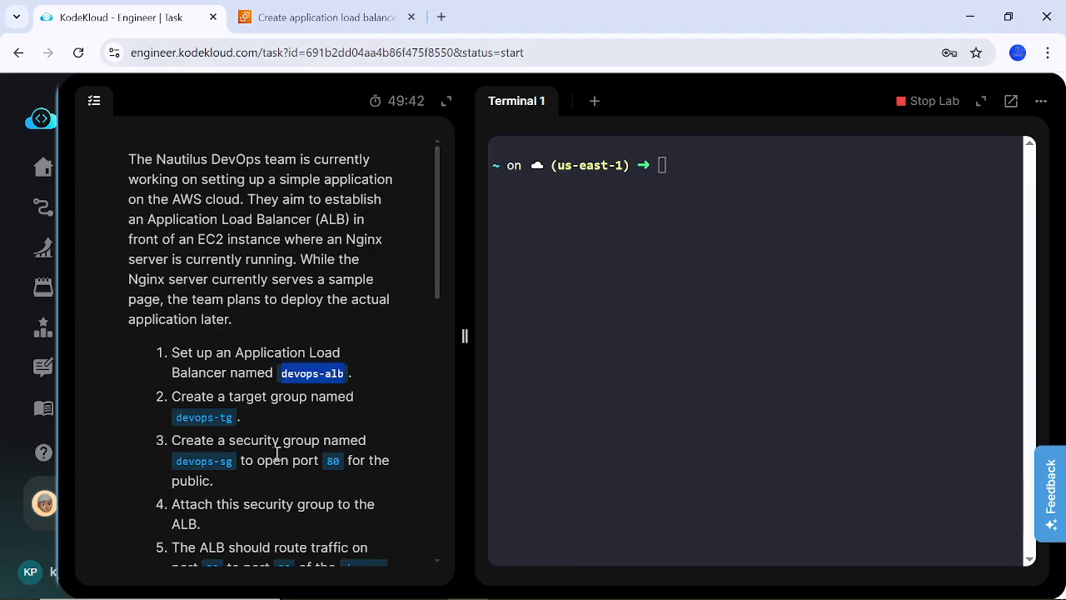
scroll(277, 454, down, 2)
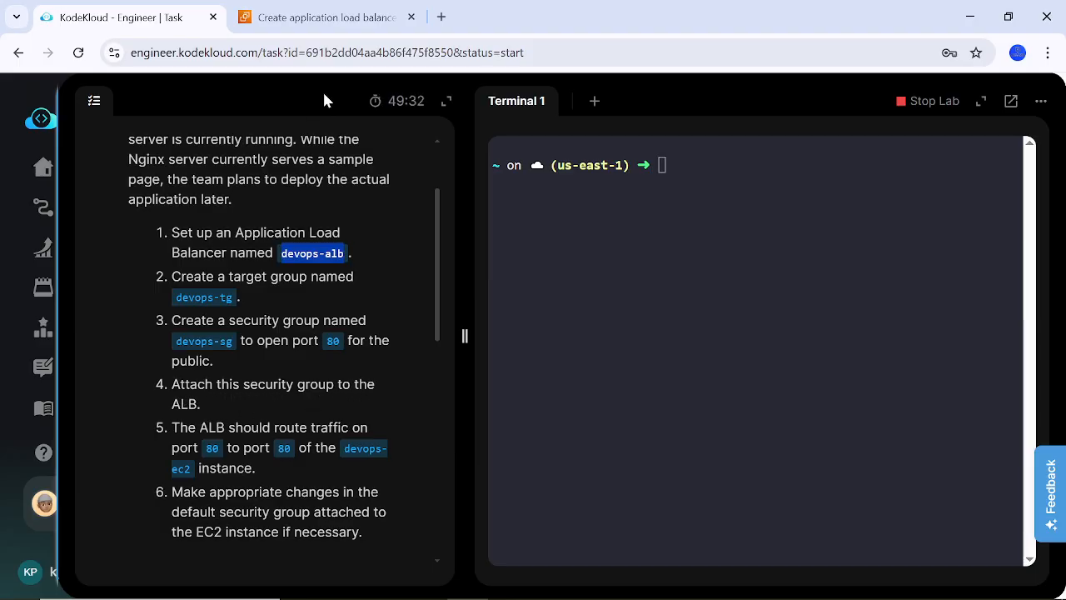
click(315, 21)
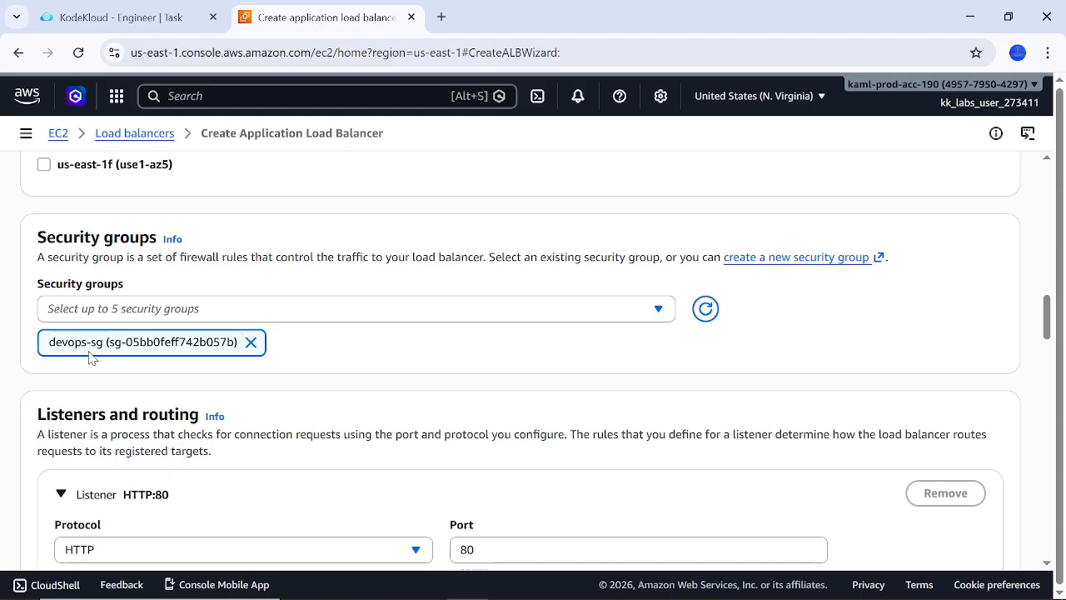
Keep the HTTP listener on port 80 and forward its default action to the devops-tg target group.
scroll(284, 375, down, 3)
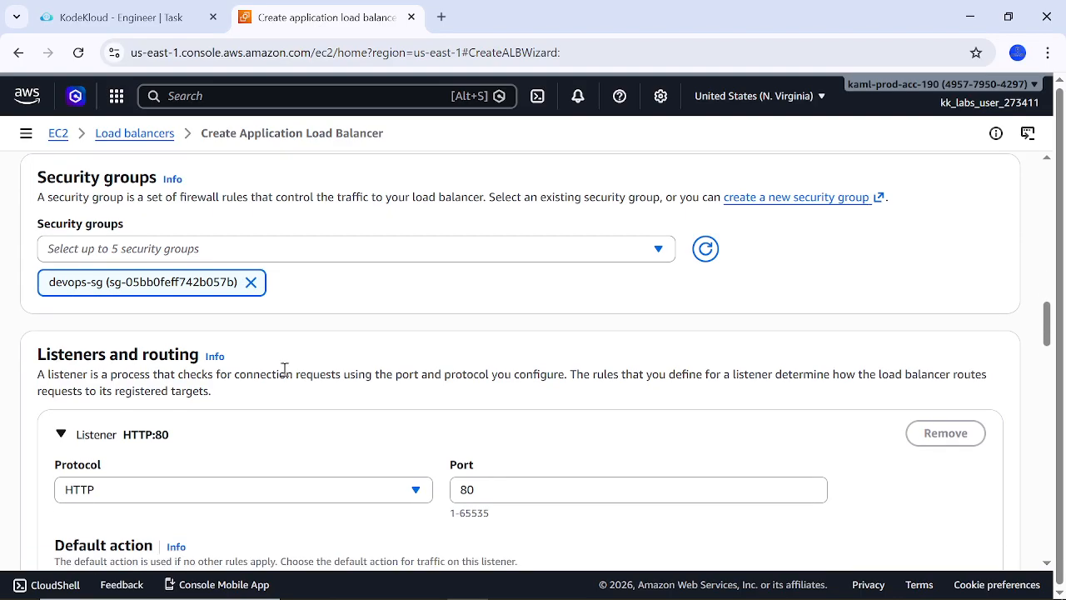
scroll(283, 375, down, 2)
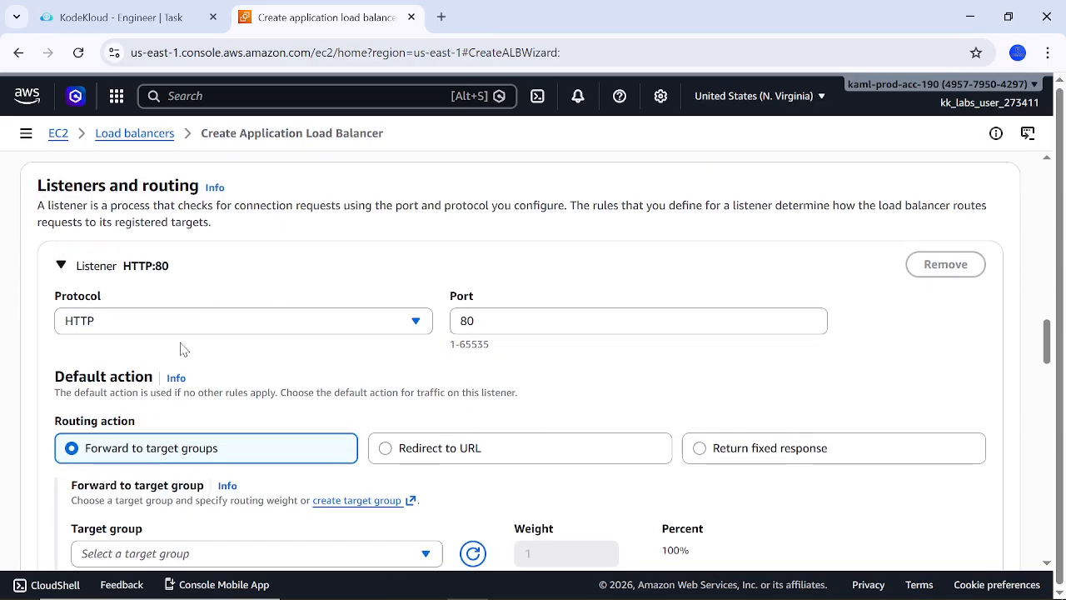
scroll(511, 342, down, 3)
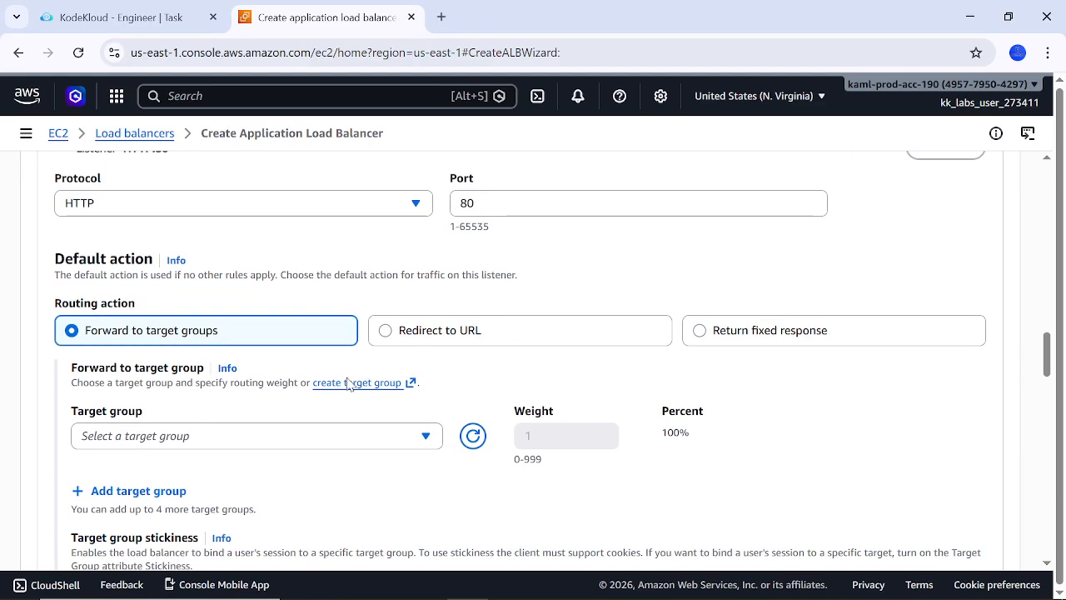
scroll(331, 464, down, 1)
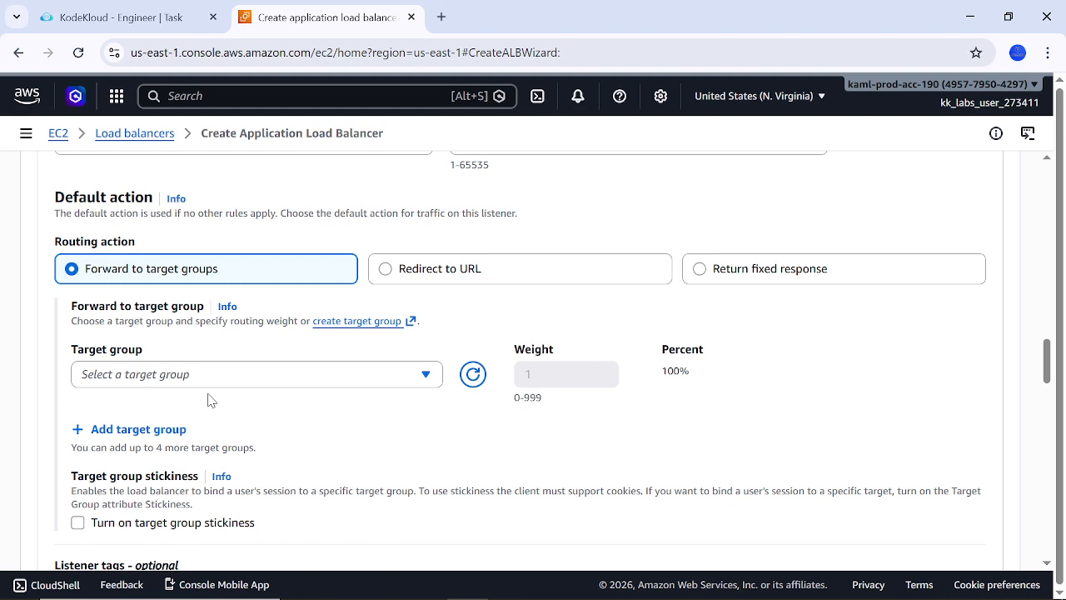
click(323, 383)
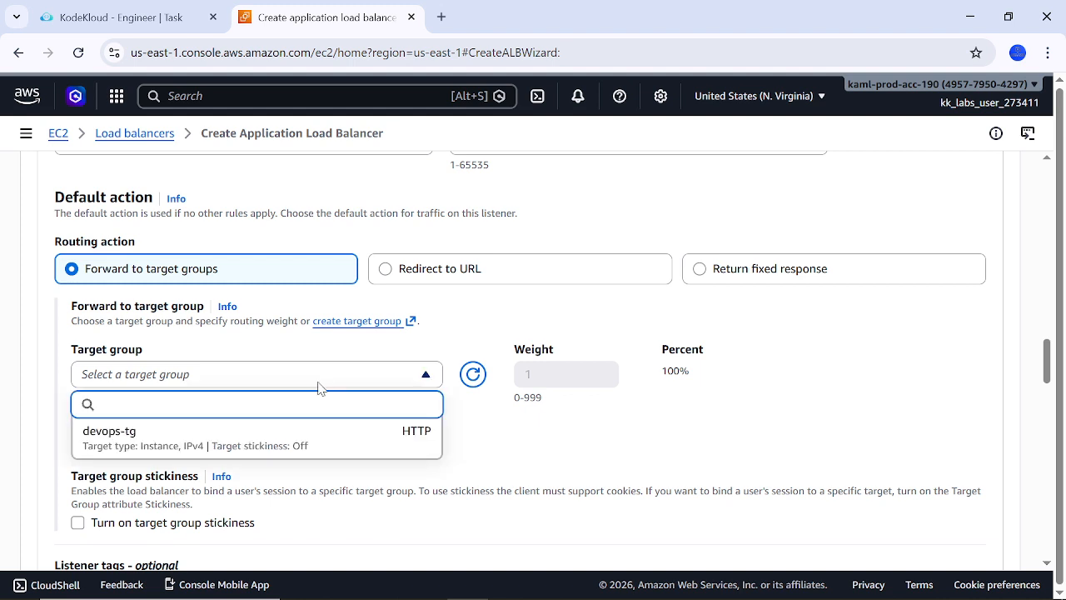
click(163, 442)
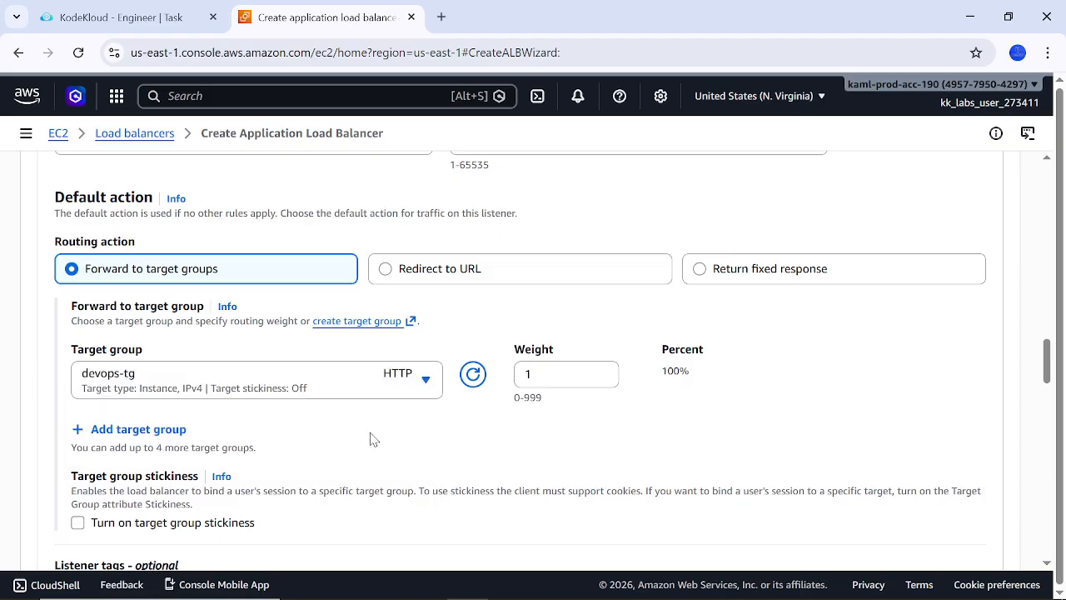
Leave the listener tags, load balancer tags and service integrations at their defaults, create the load balancer, and dismiss the success notice.
scroll(454, 381, down, 1)
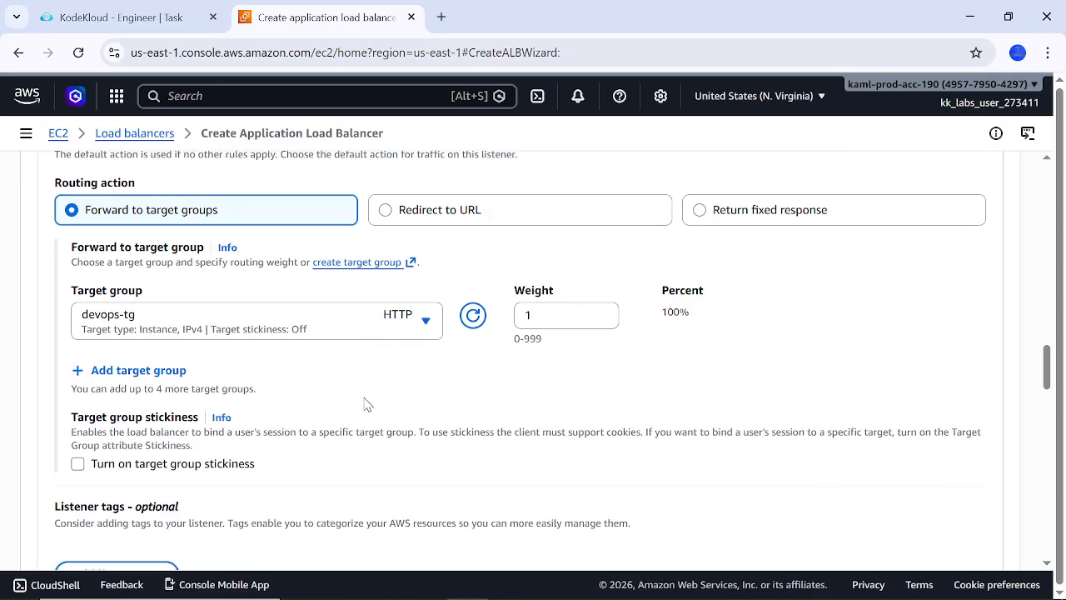
scroll(367, 404, down, 1)
scroll(368, 404, down, 1)
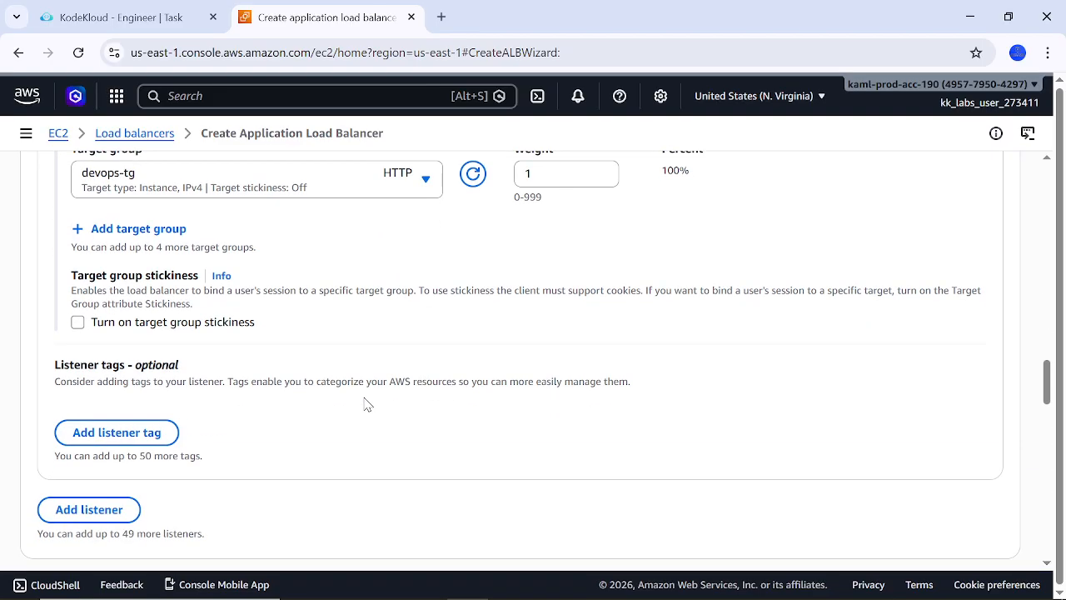
scroll(367, 404, down, 4)
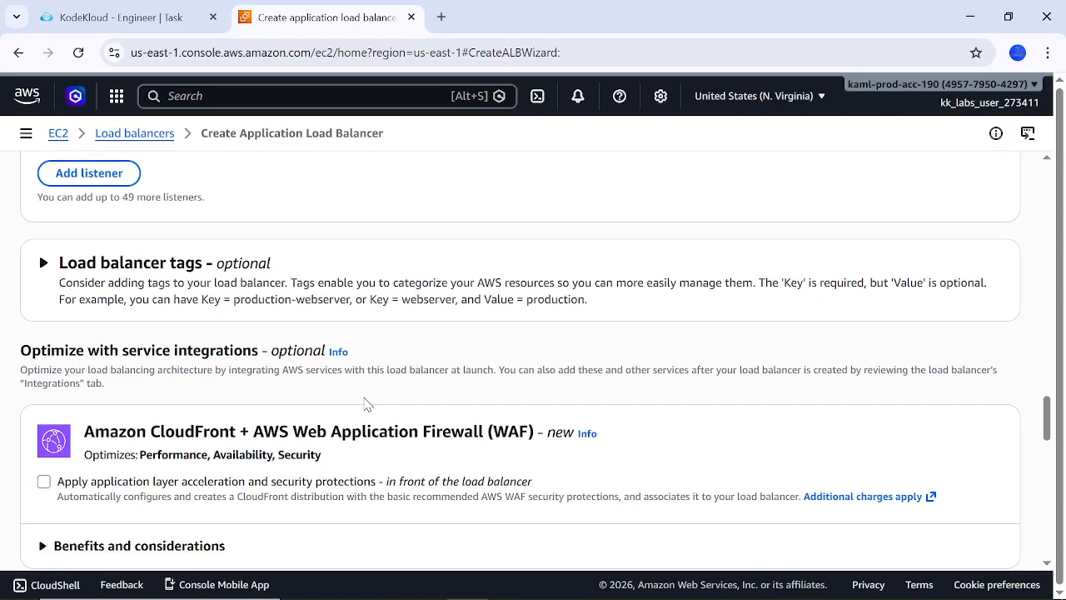
scroll(366, 405, down, 7)
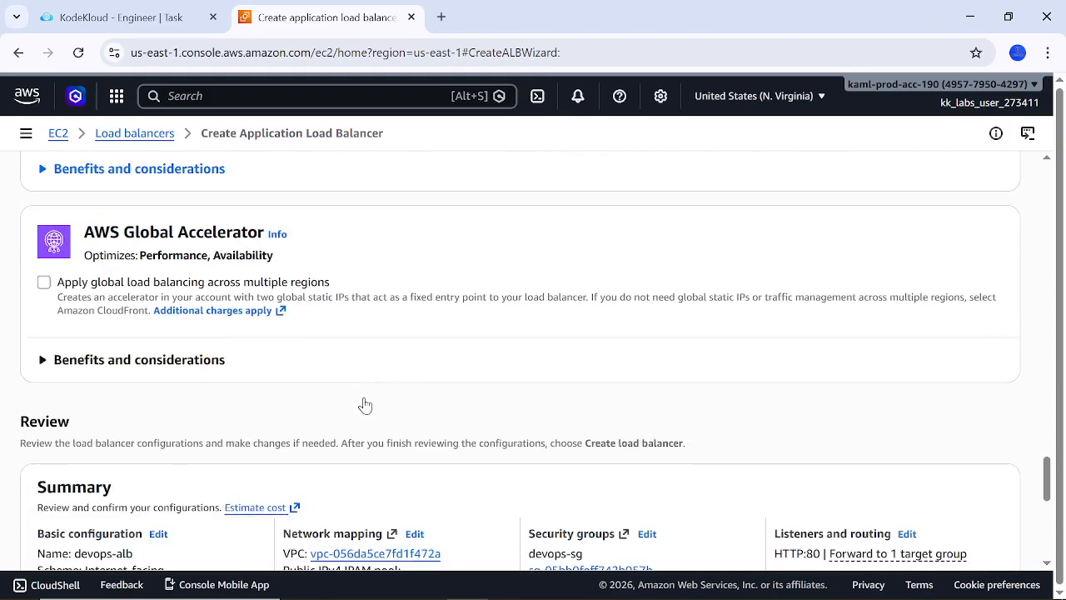
scroll(367, 405, down, 6)
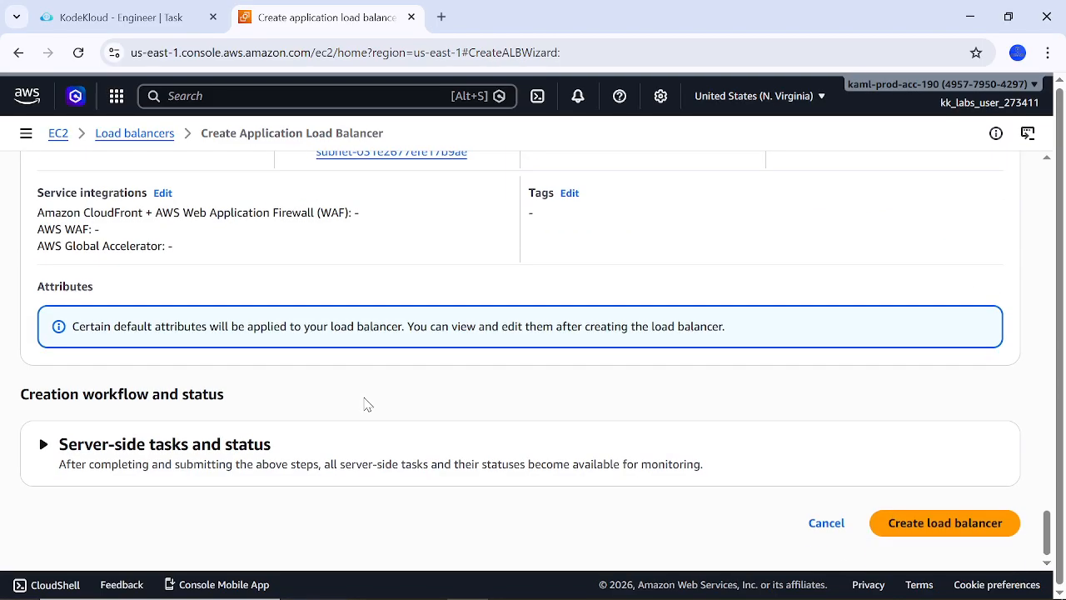
click(910, 531)
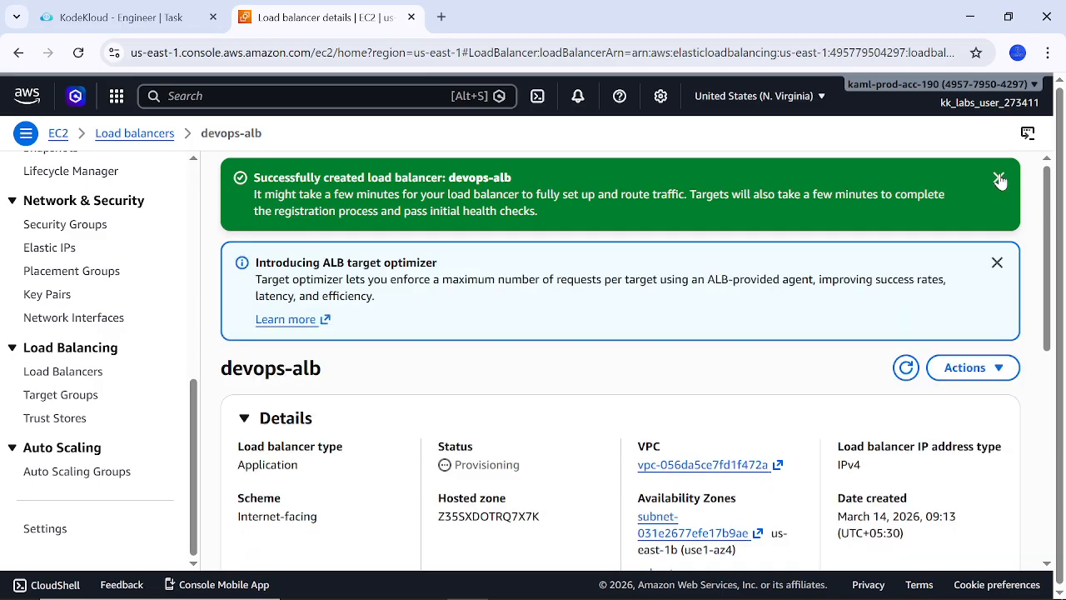
click(999, 180)
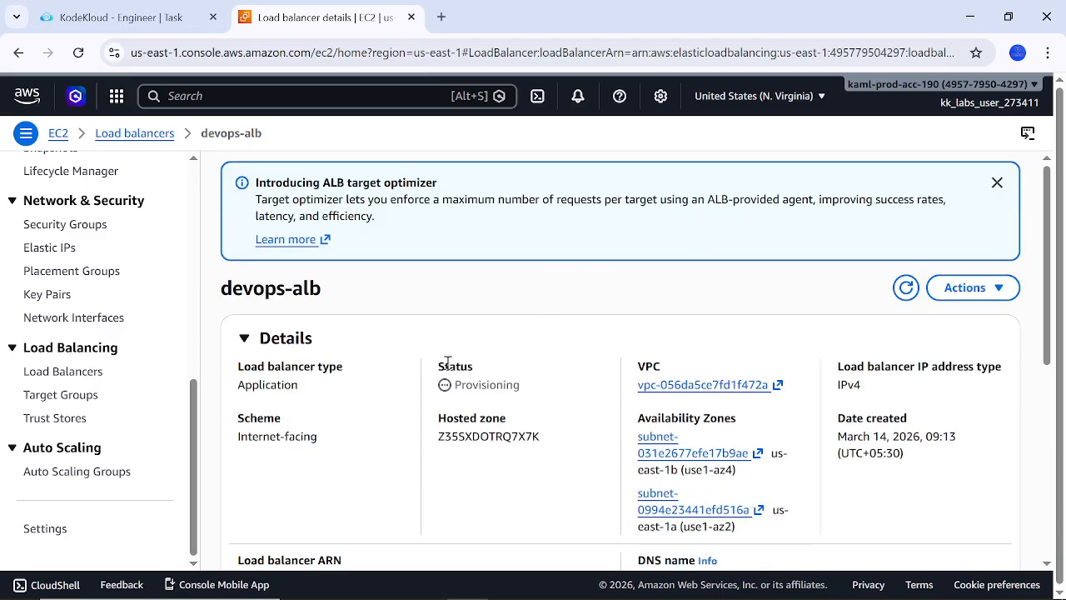
Check the provisioning status of devops-alb on its details page and in the load balancer list, refreshing both.
scroll(448, 364, down, 1)
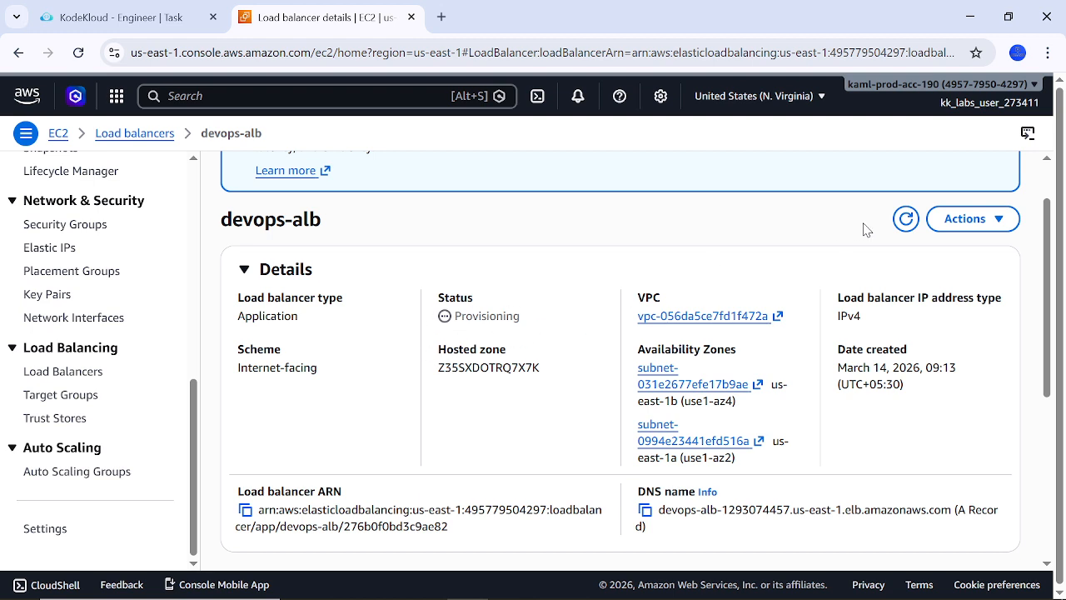
click(906, 218)
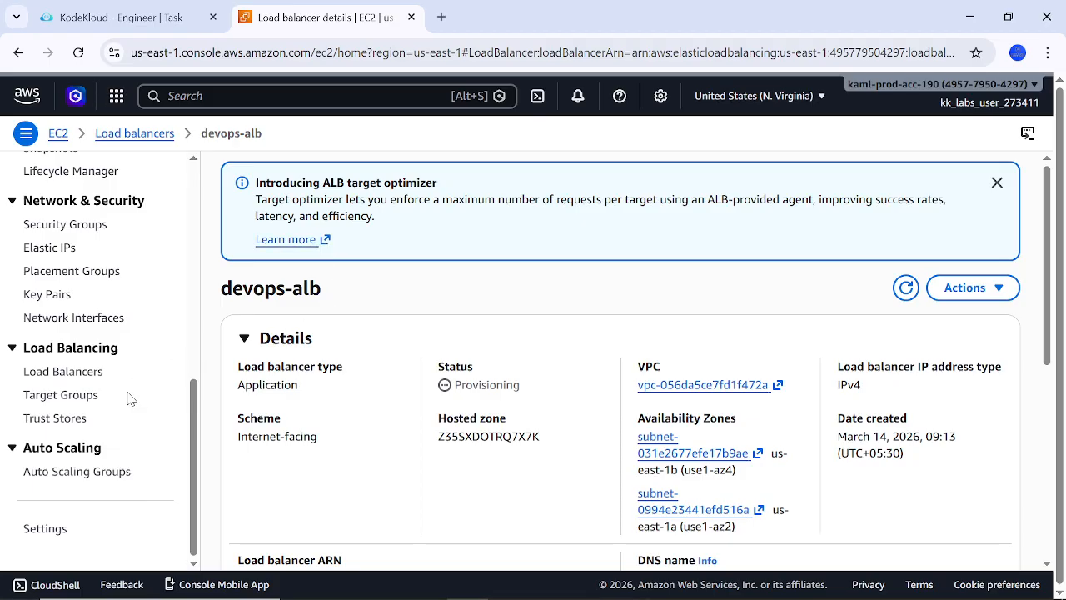
click(68, 372)
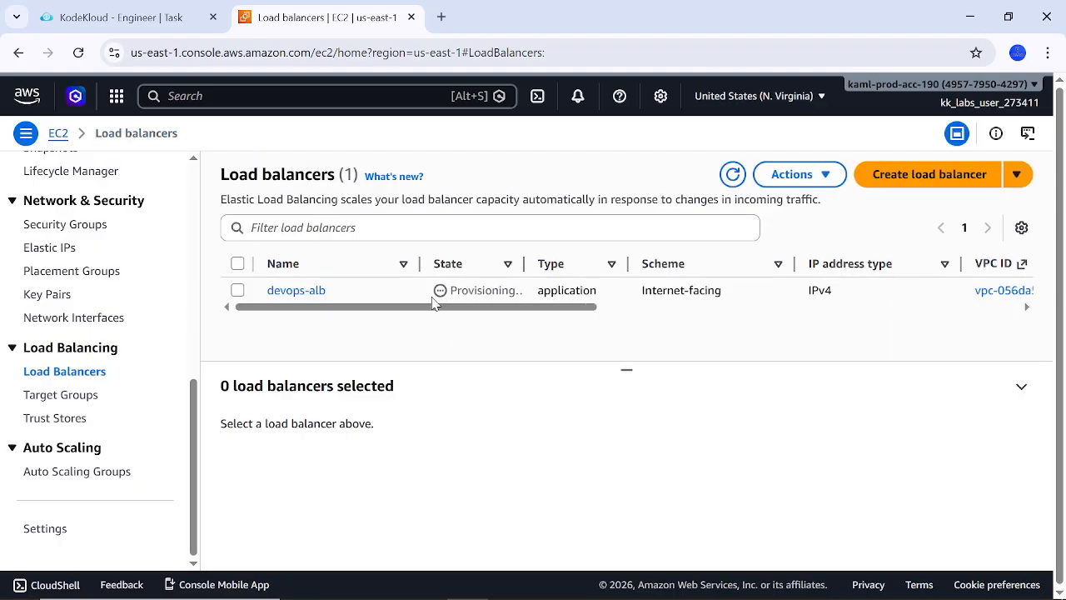
drag(436, 308, 436, 357)
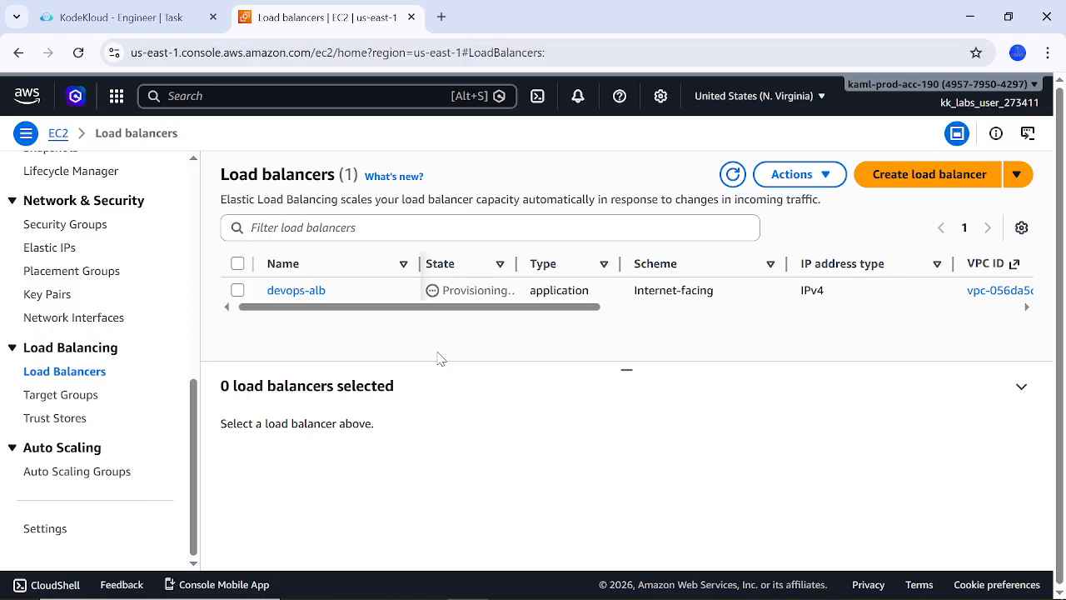
click(733, 174)
Inspect the health status of the devops-ec2 target registered in the devops-tg target group, refreshing the target list.
click(65, 397)
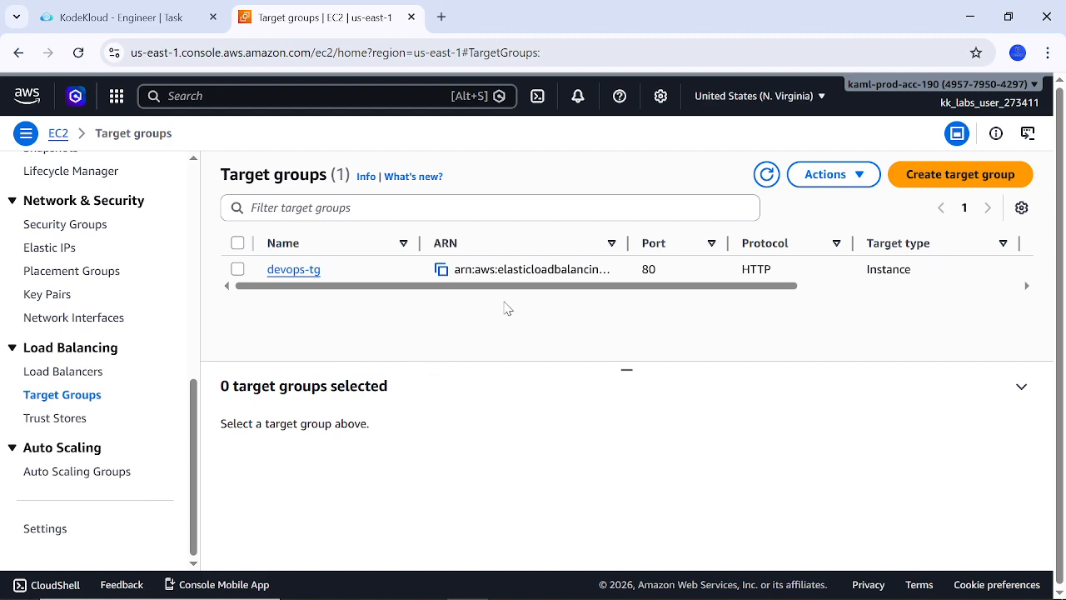
click(293, 270)
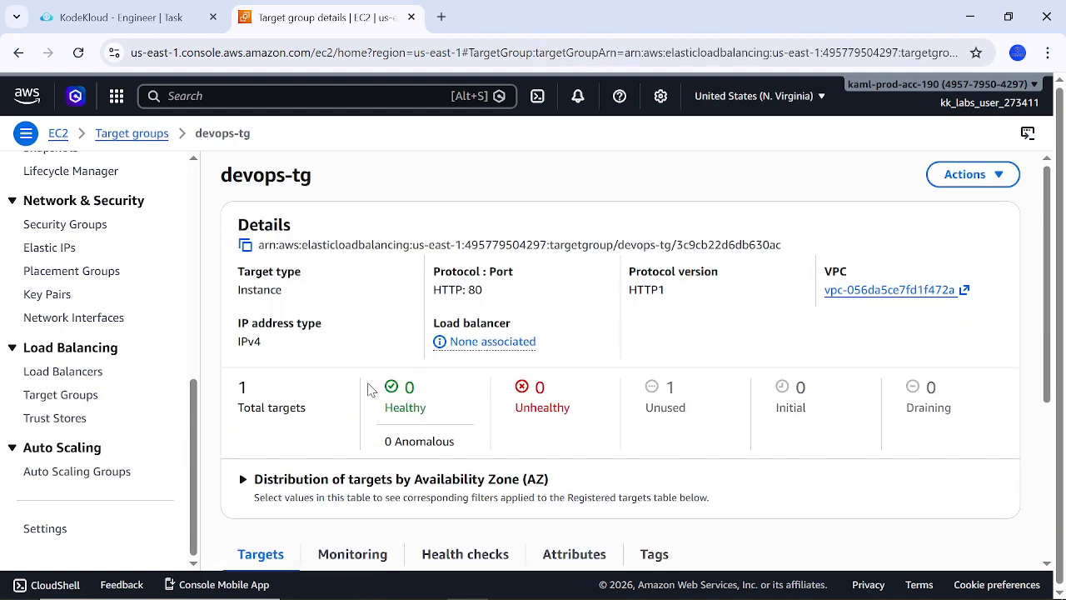
scroll(443, 424, down, 3)
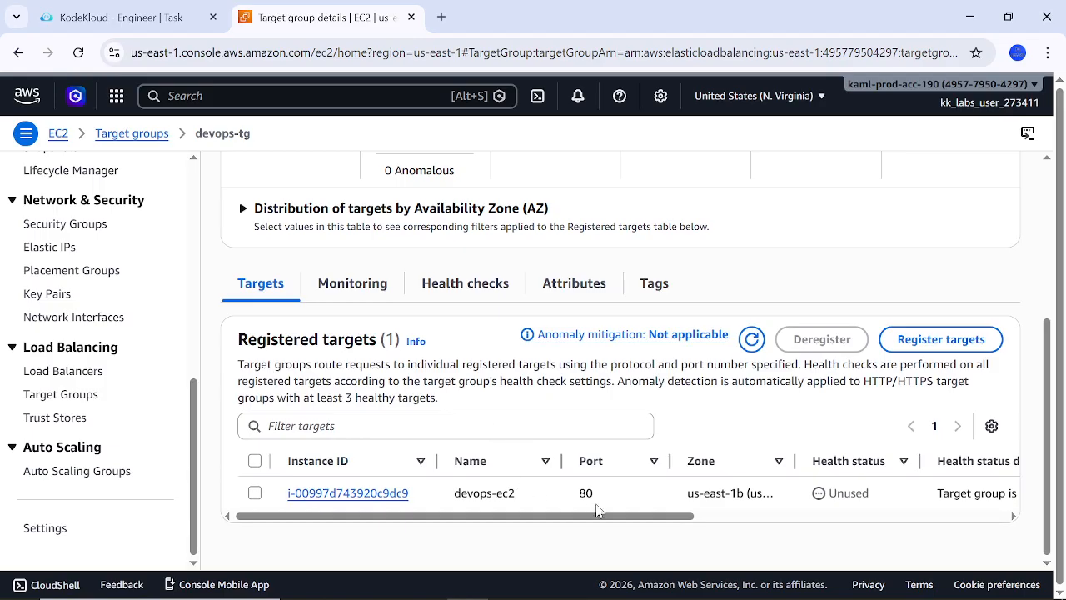
click(751, 339)
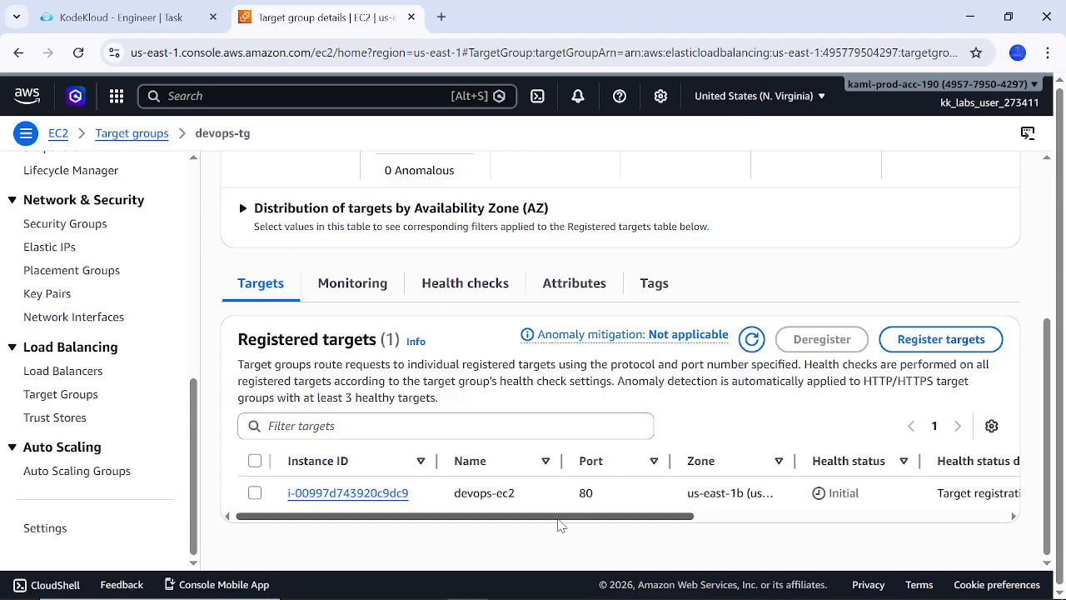
drag(562, 517, 675, 516)
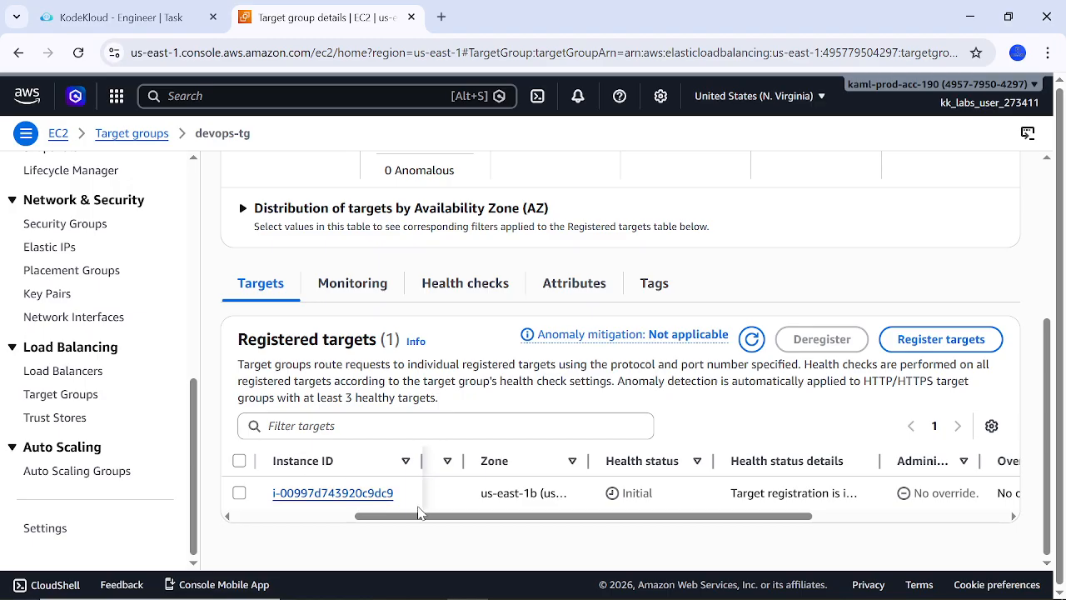
mouse_move(497, 517)
mouse_down()
mouse_move(666, 517)
mouse_move(497, 517)
mouse_up()
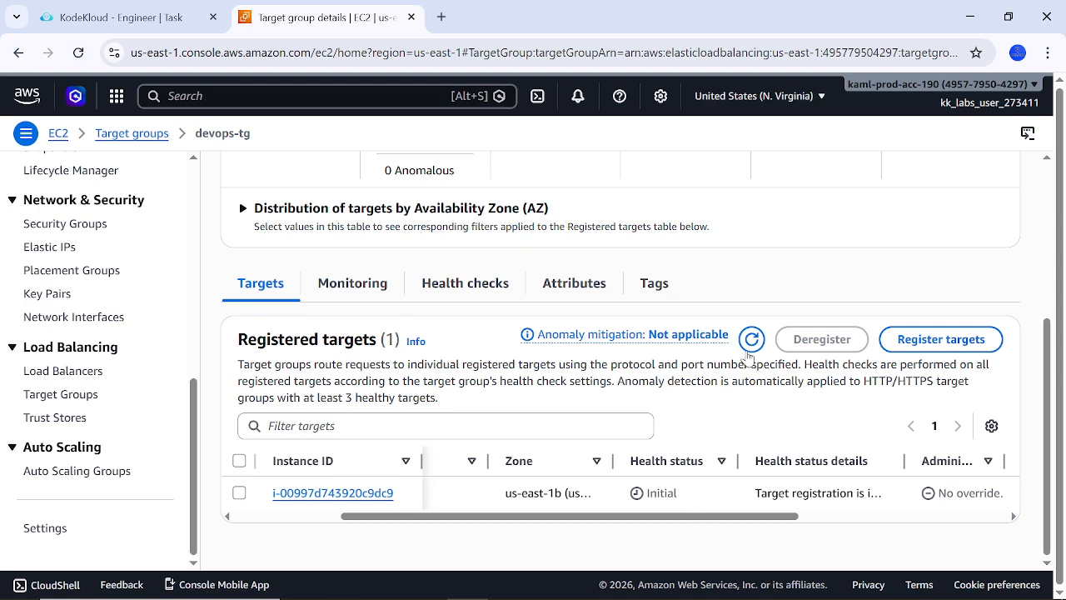
click(752, 340)
Recheck the state of devops-alb and the target health counts of devops-tg after refreshing each list.
click(81, 373)
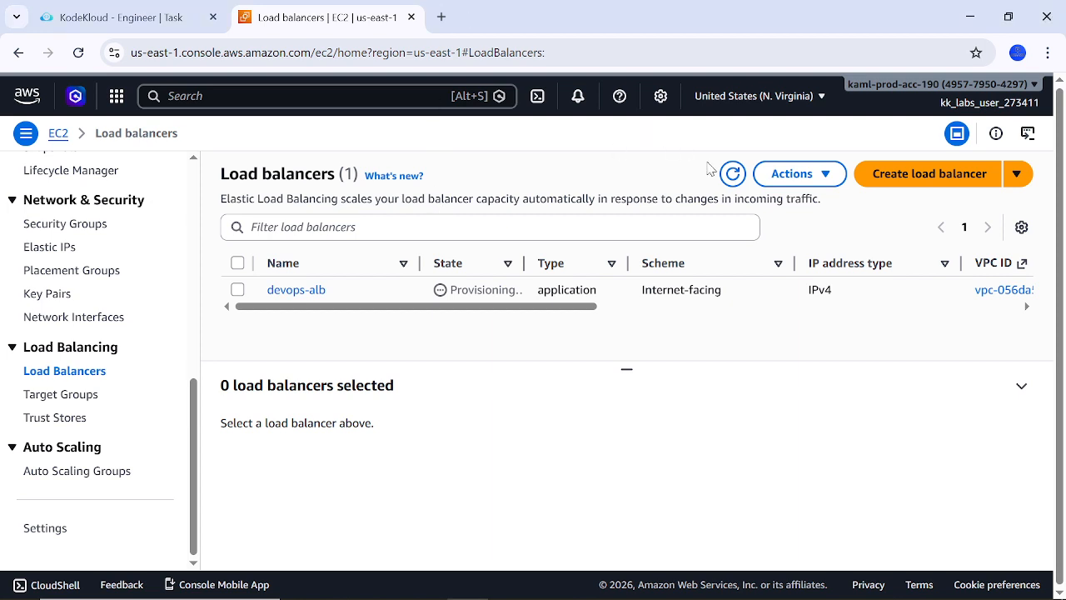
click(733, 175)
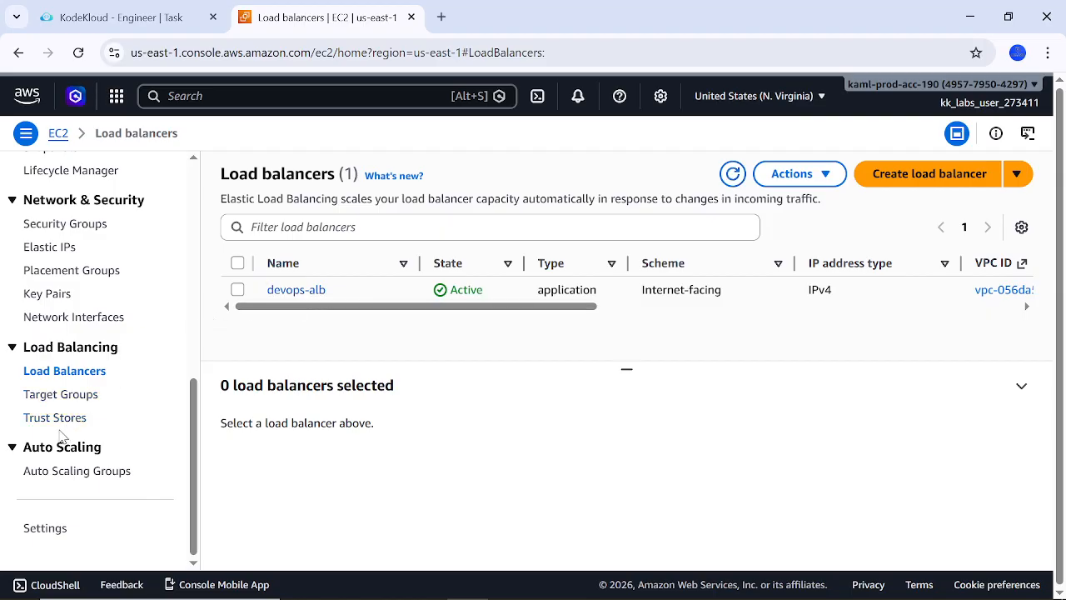
click(81, 396)
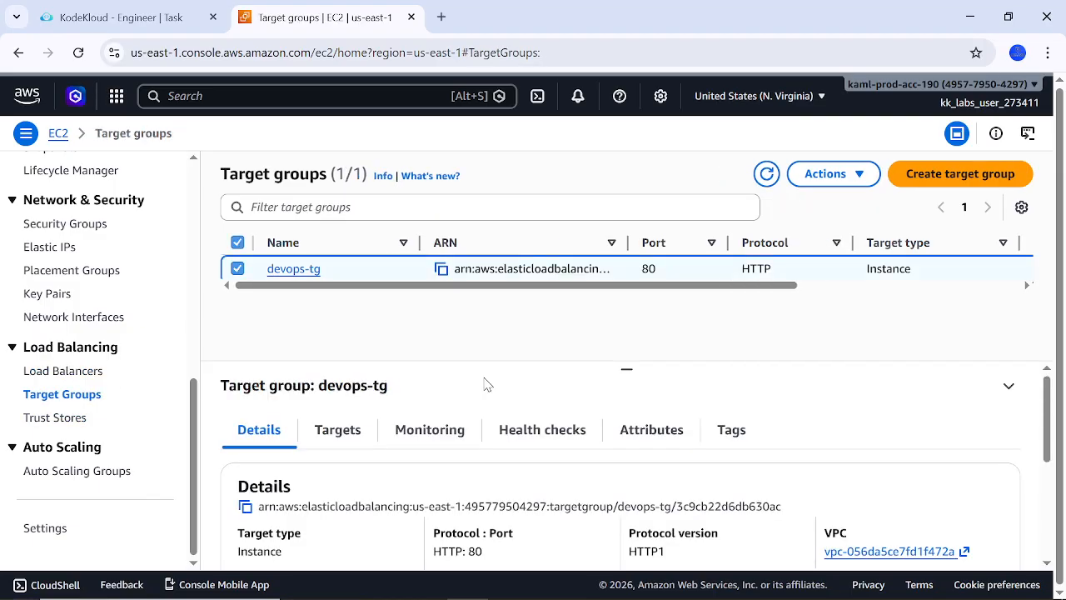
scroll(555, 440, down, 5)
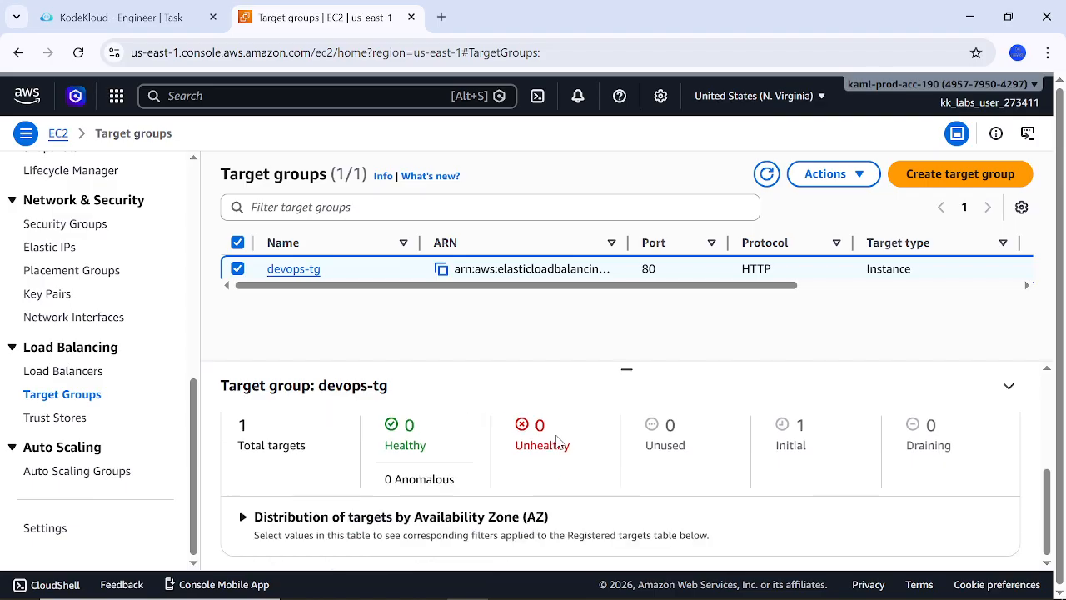
scroll(602, 430, up, 5)
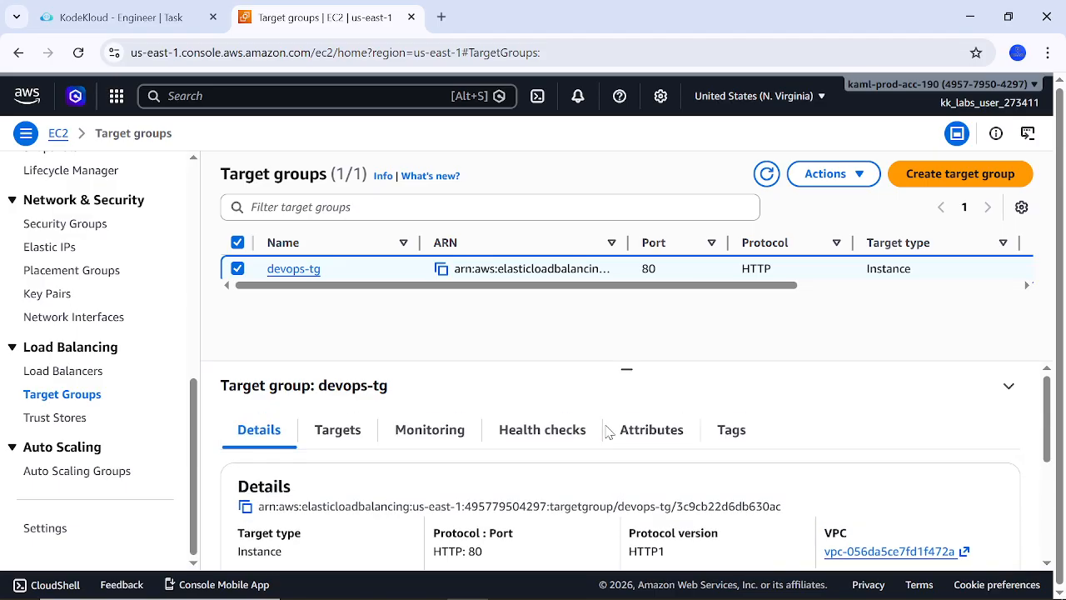
click(765, 176)
scroll(669, 485, down, 3)
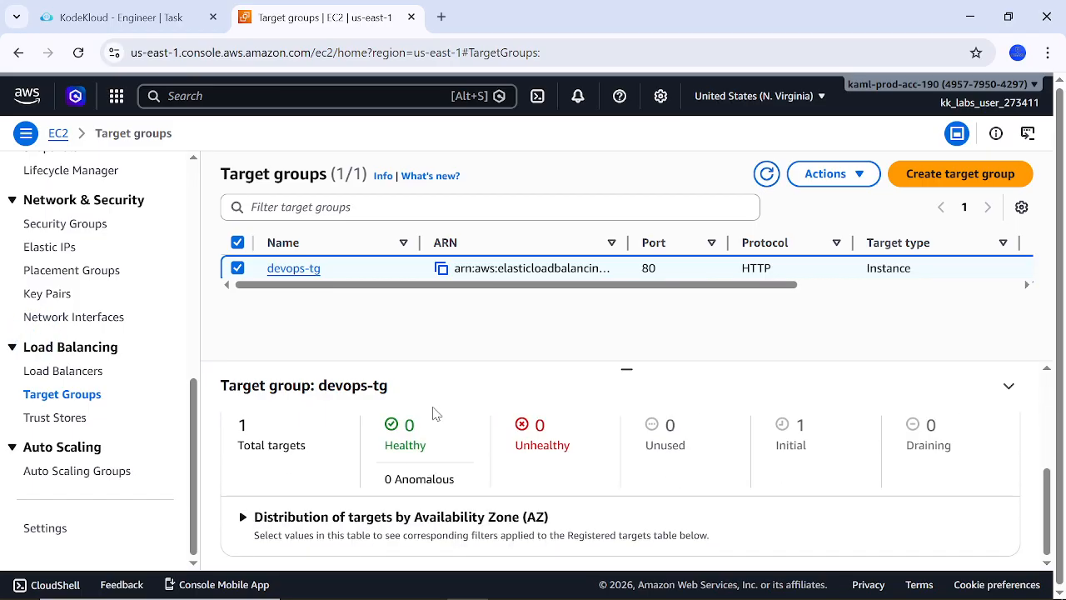
Open the details of the devops-alb load balancer and copy its DNS name.
click(68, 372)
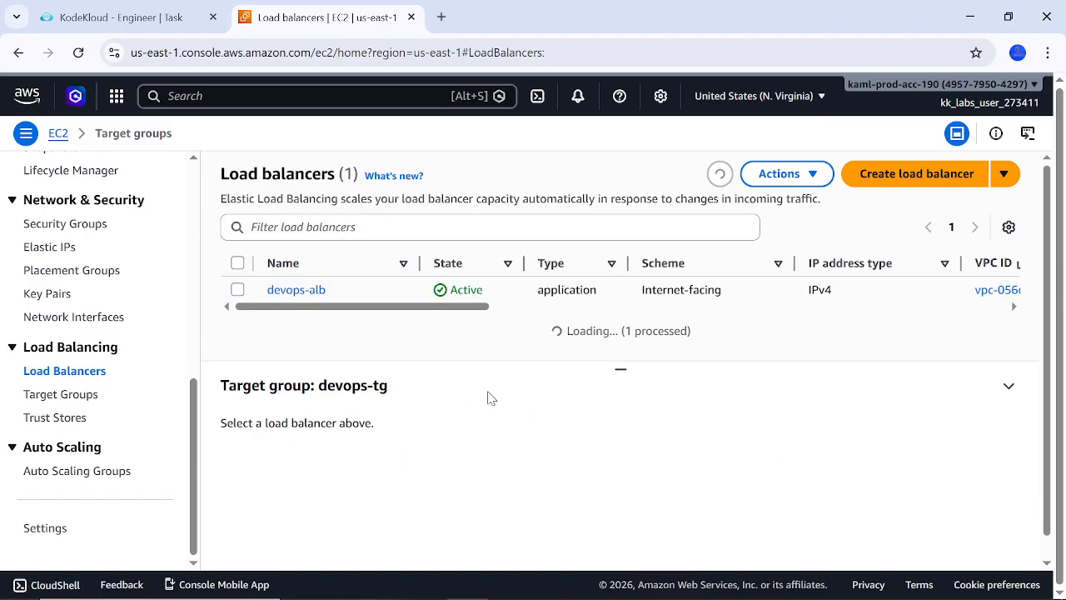
click(310, 298)
scroll(578, 405, down, 3)
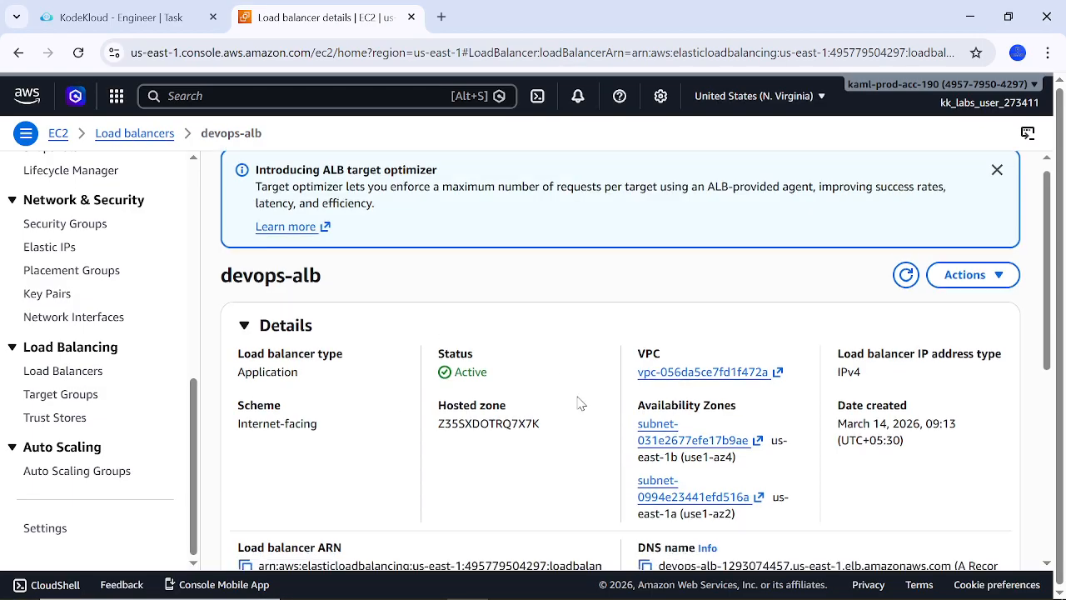
scroll(579, 403, down, 1)
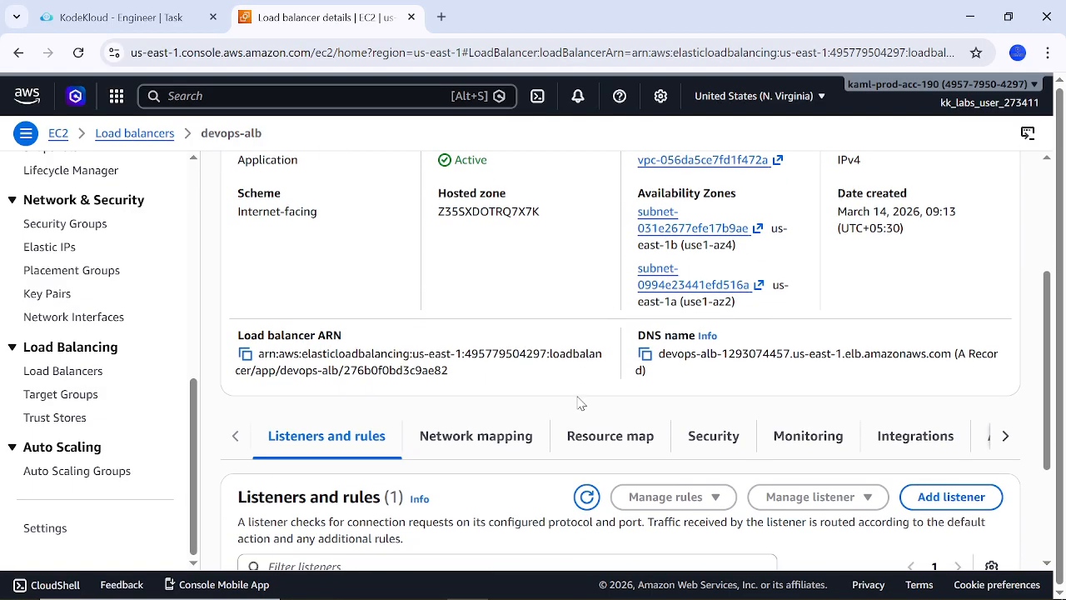
click(645, 354)
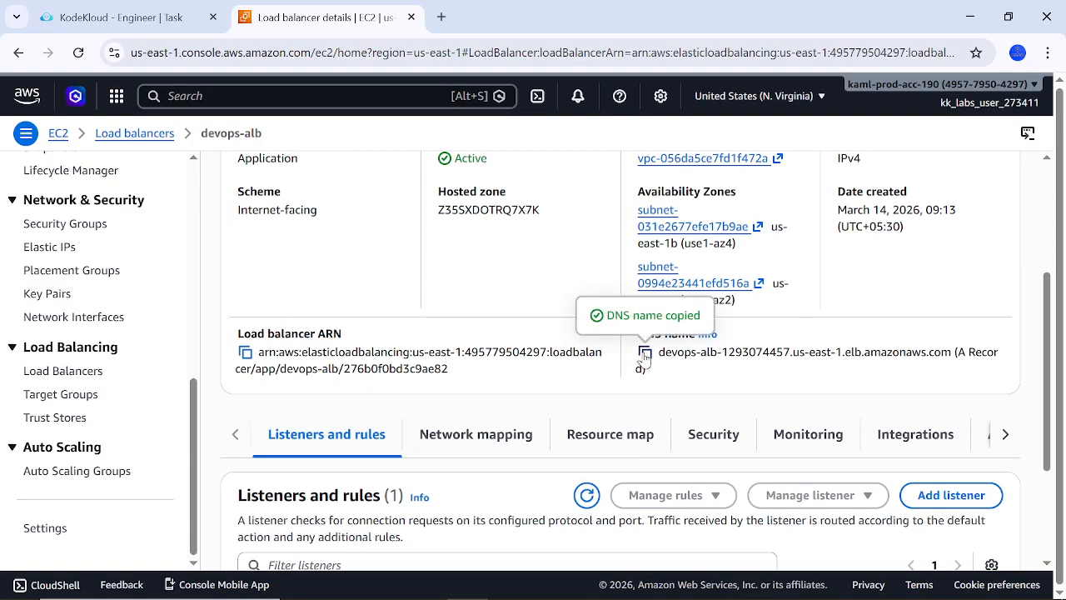
click(441, 17)
click(158, 53)
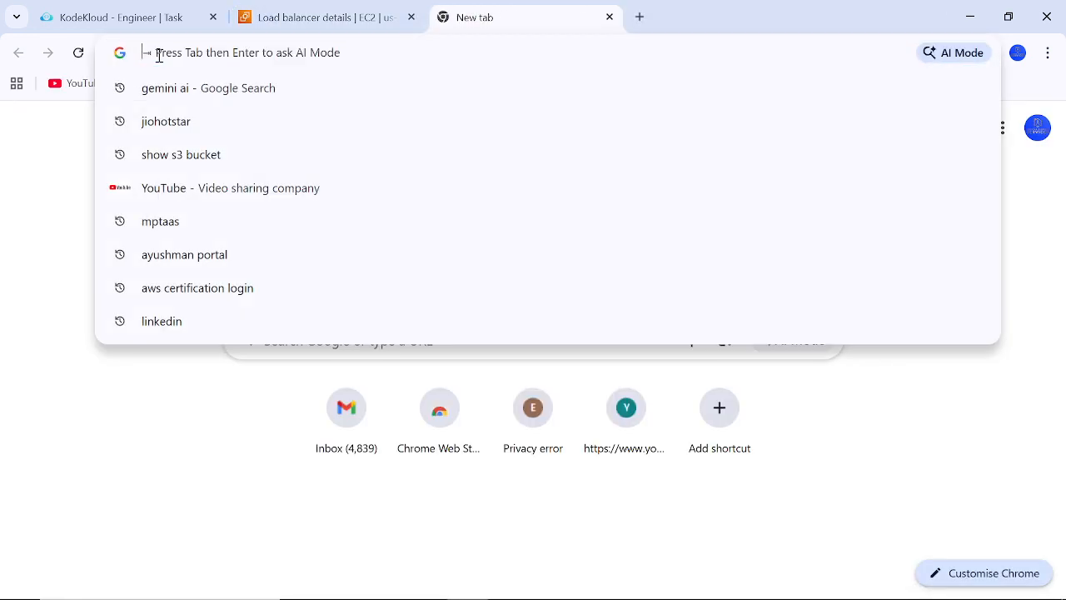
text(http)
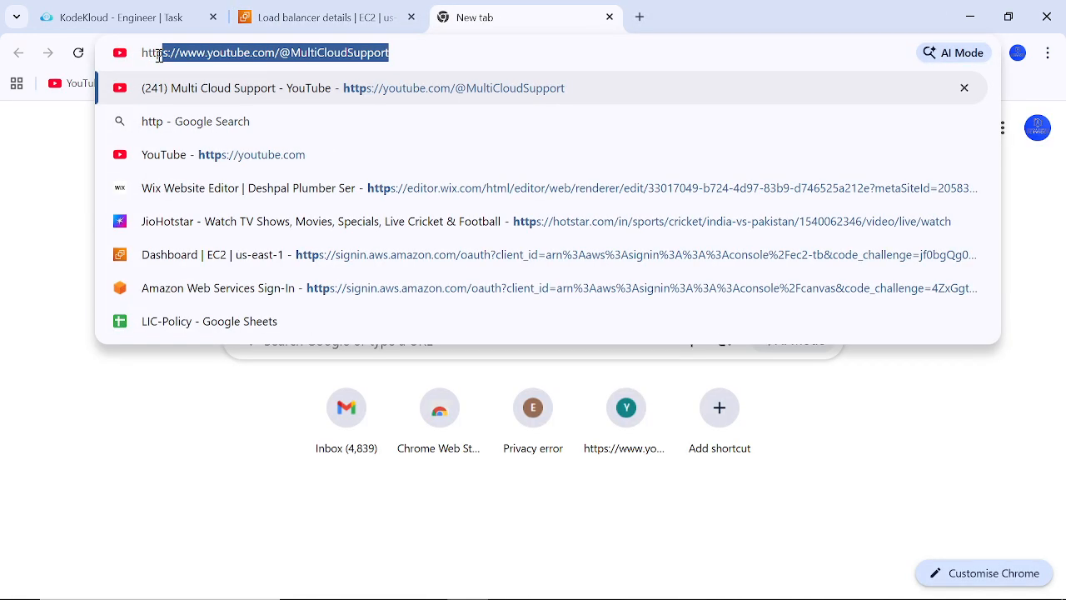
text(://)
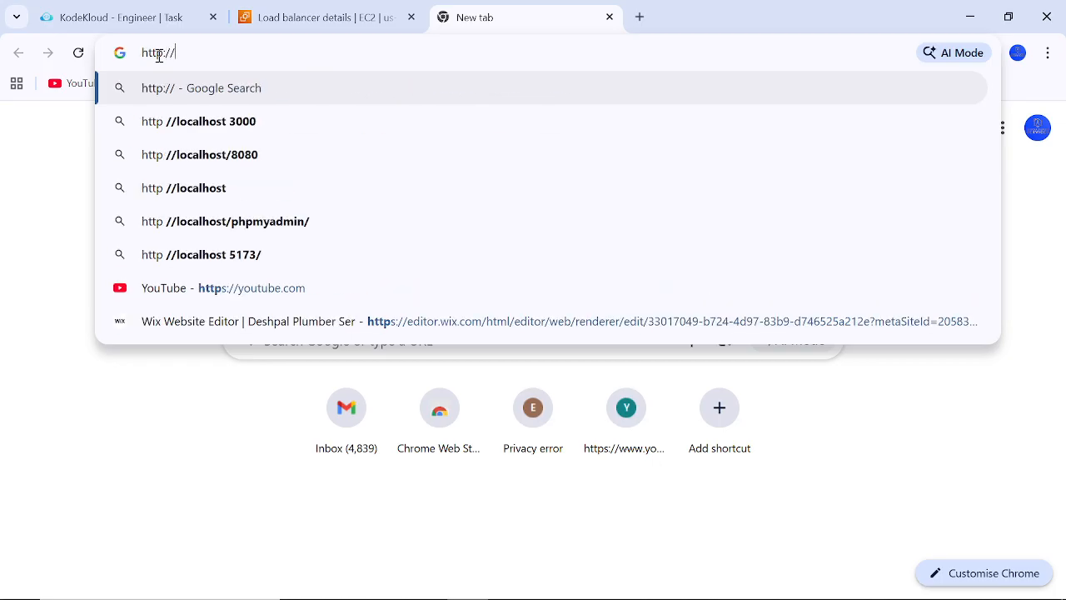
key(ctrl+v)
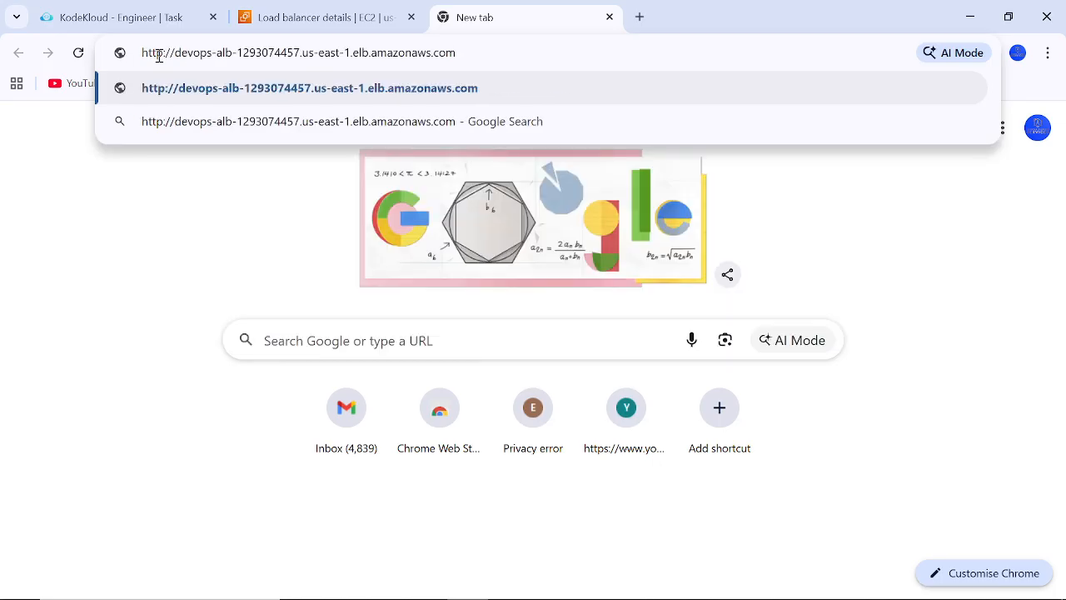
key(Return)
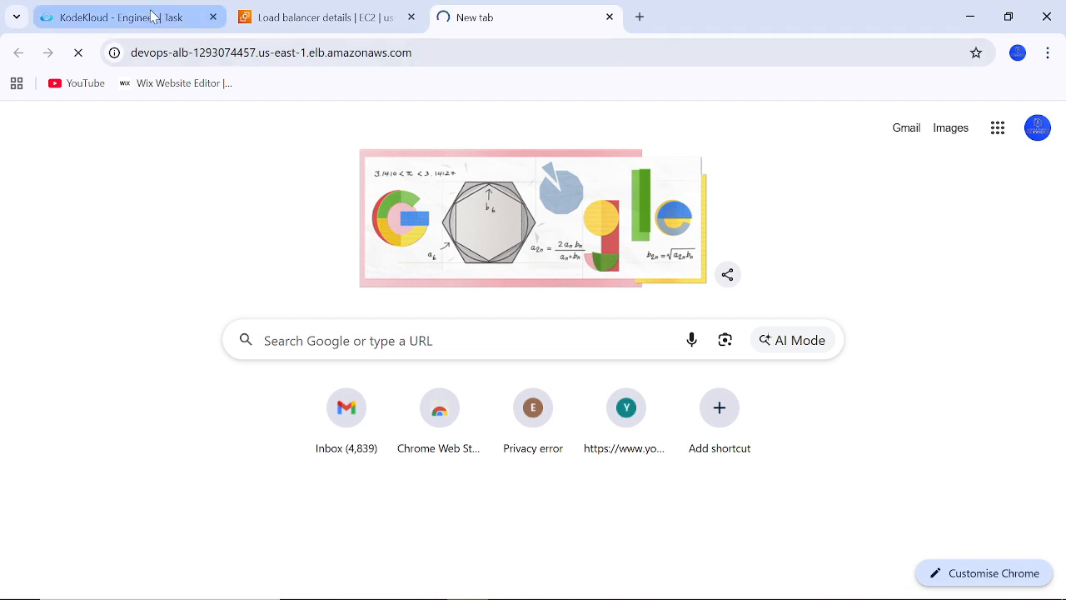
Return to the devops-alb details page and examine its listeners and rules.
click(307, 19)
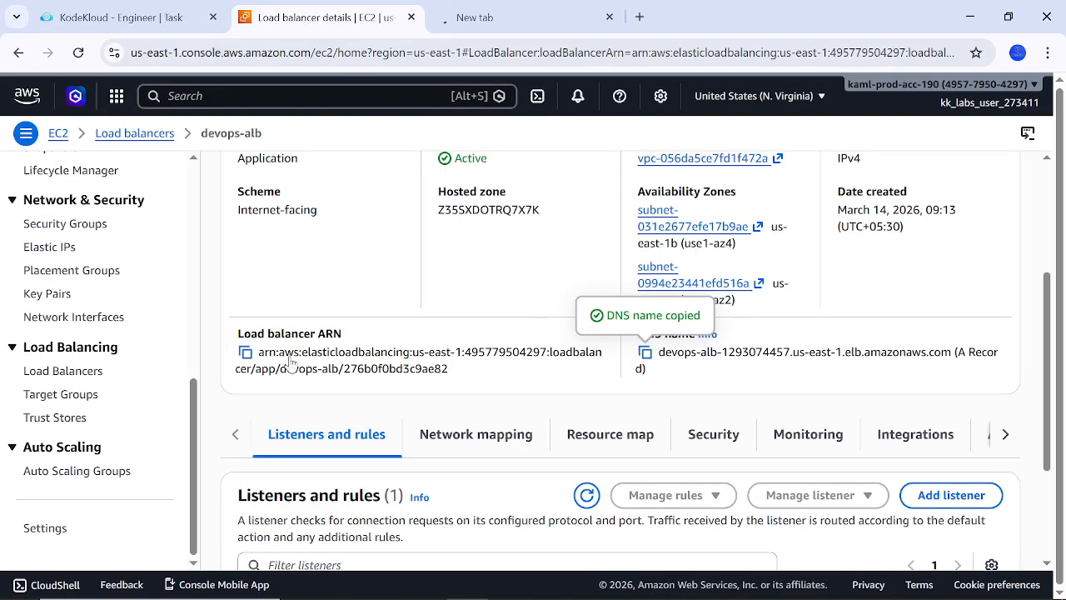
scroll(380, 368, down, 2)
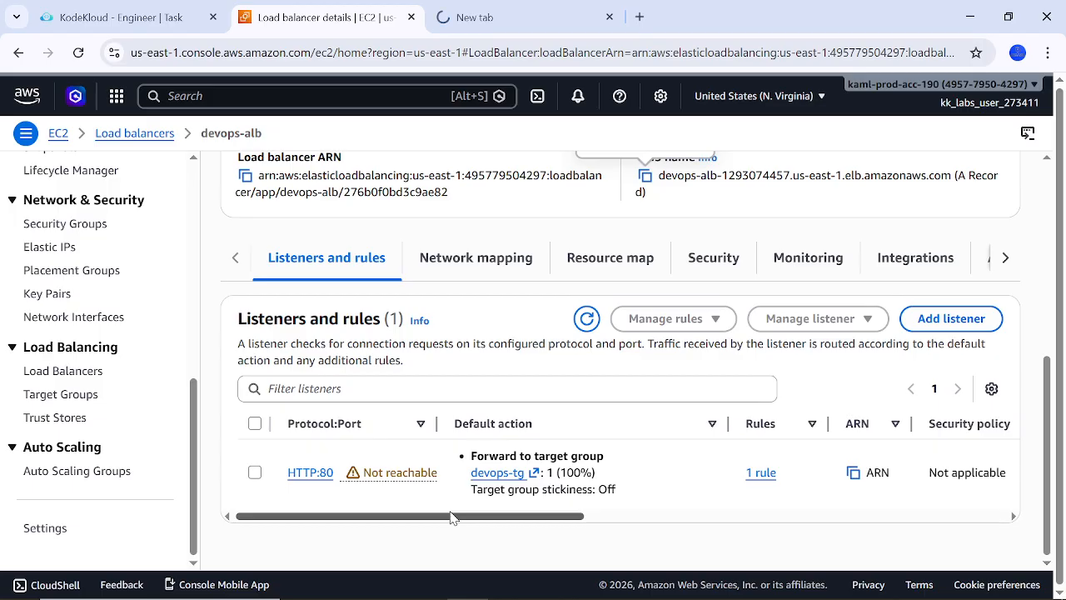
drag(450, 517, 399, 539)
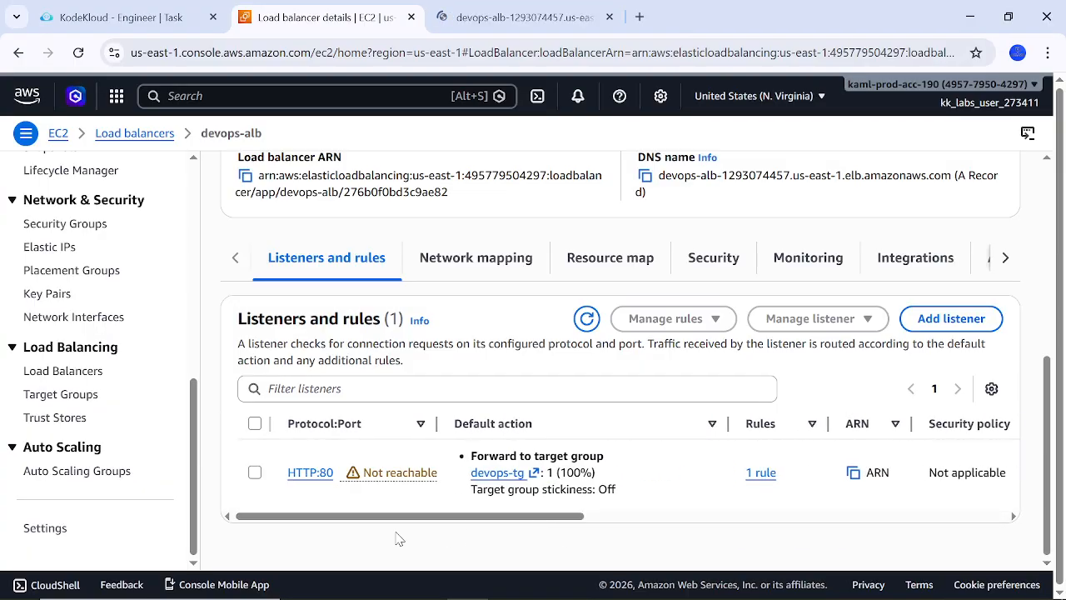
Check the health status of the devops-ec2 target registered in devops-tg, refreshing the target groups.
click(48, 399)
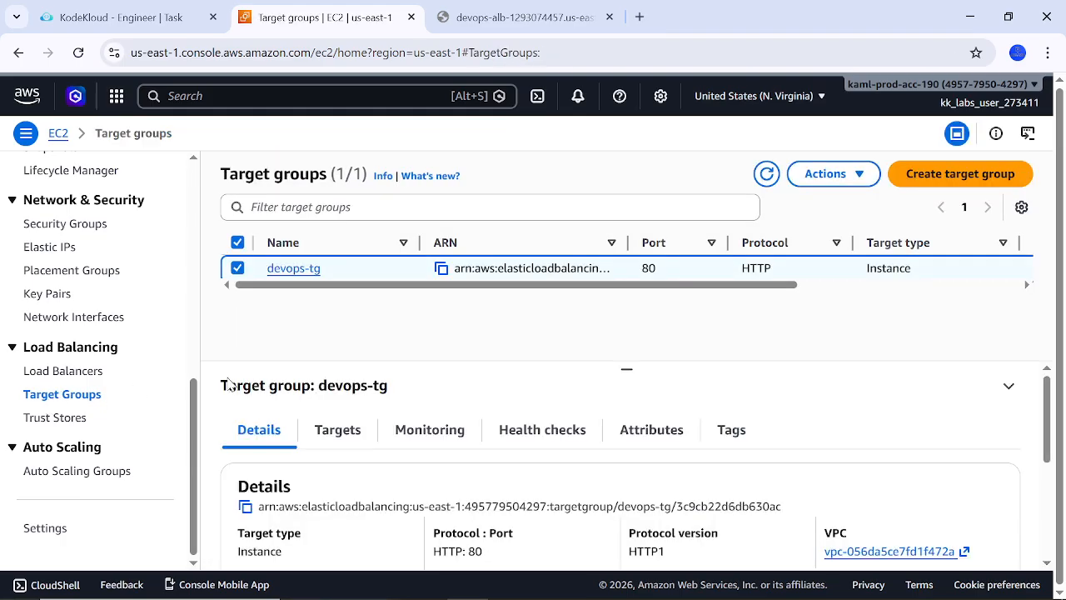
scroll(427, 461, down, 2)
scroll(500, 478, up, 2)
click(357, 440)
scroll(471, 399, down, 2)
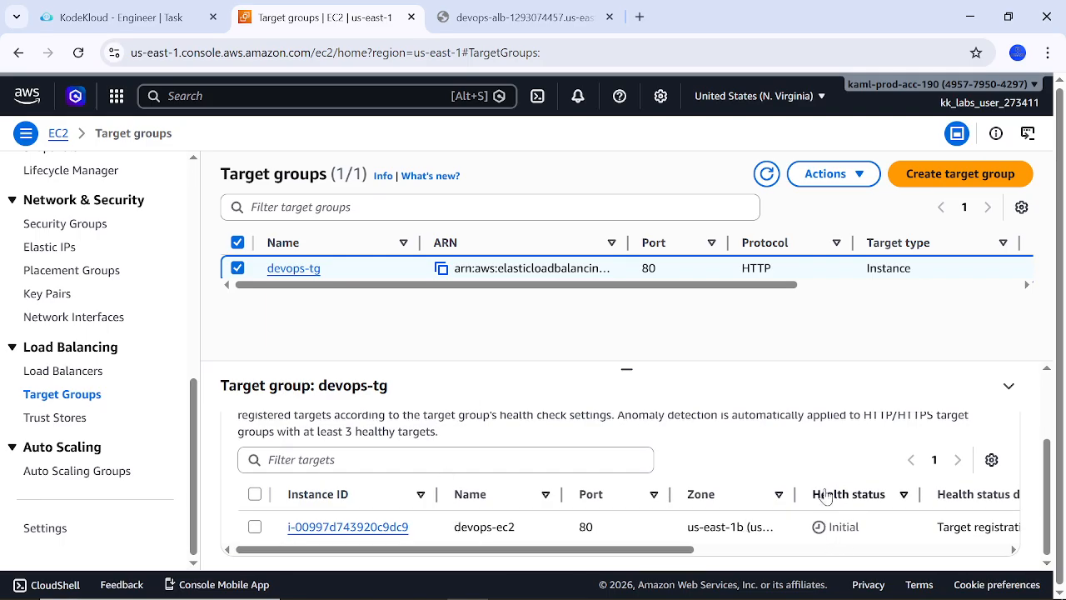
click(766, 173)
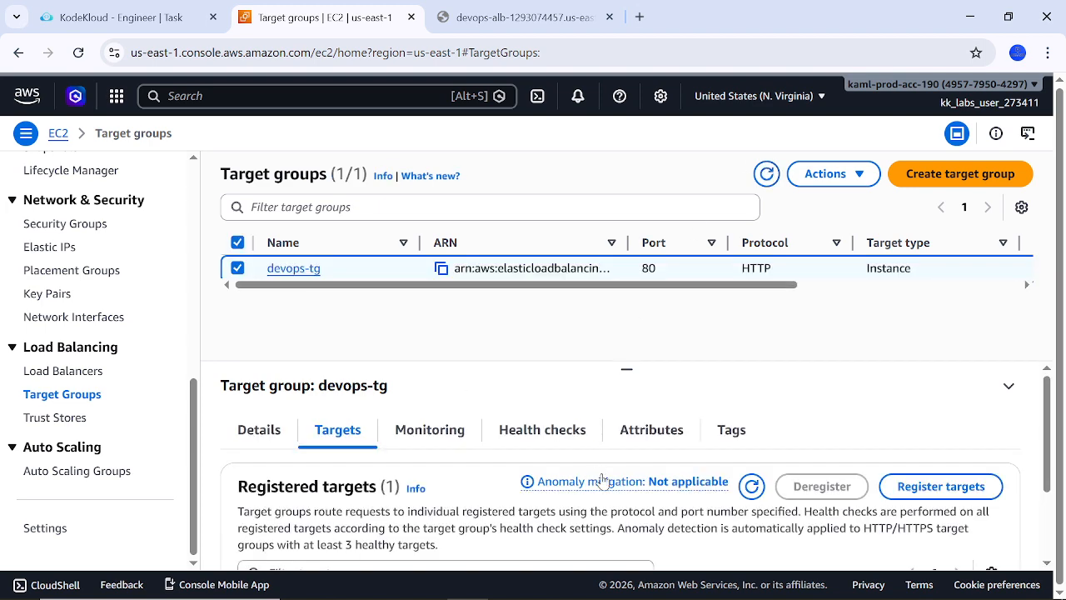
scroll(604, 480, down, 3)
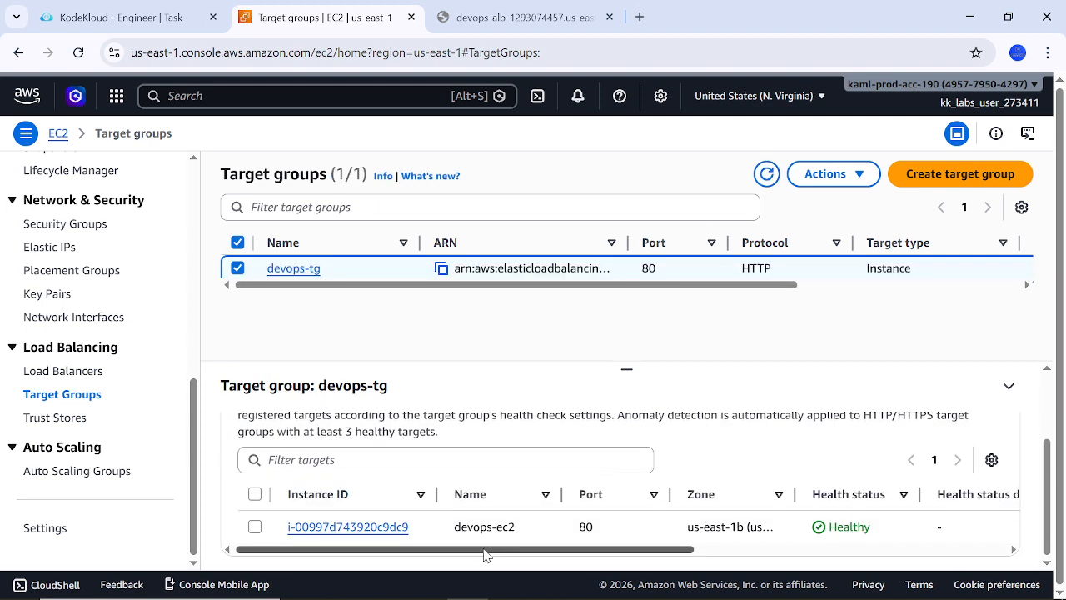
mouse_move(486, 559)
mouse_down()
mouse_move(708, 561)
mouse_move(417, 578)
mouse_up()
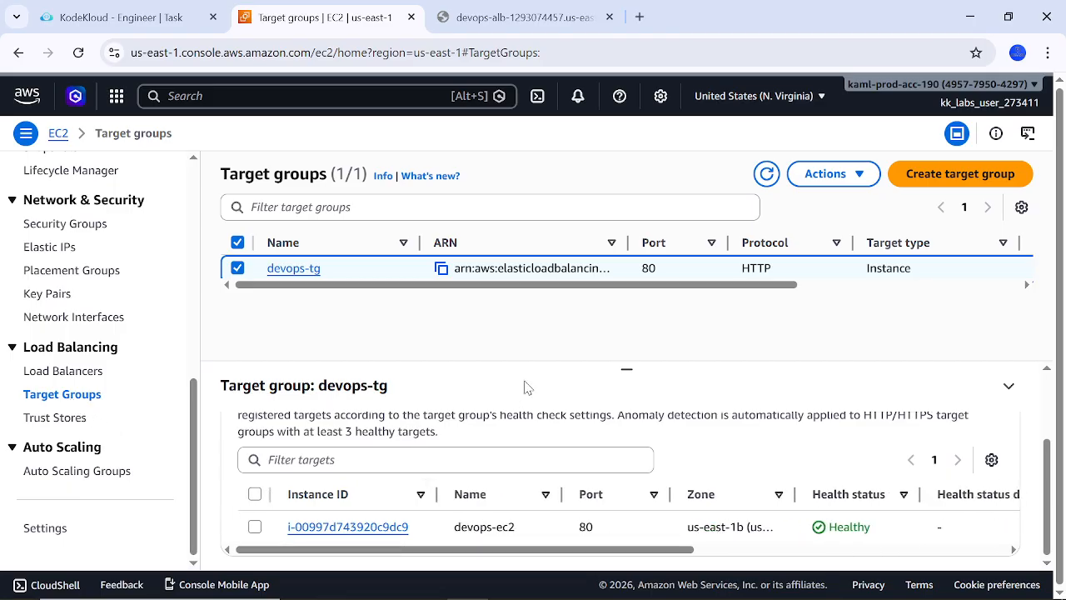
Reload the page at the load balancer's DNS name and review the health status details of the devops-ec2 target.
click(502, 11)
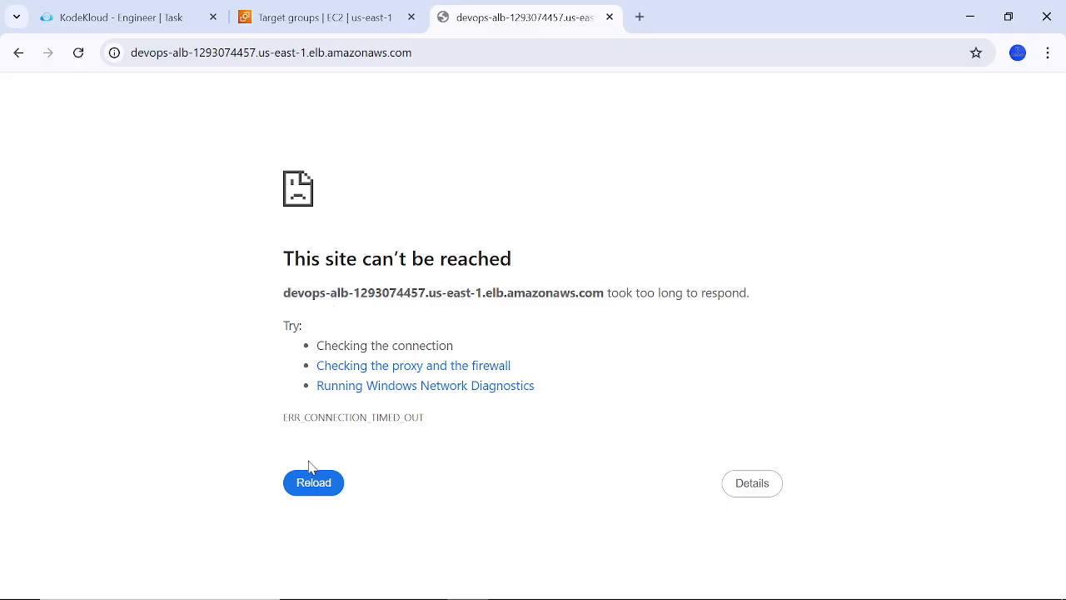
click(306, 494)
click(313, 25)
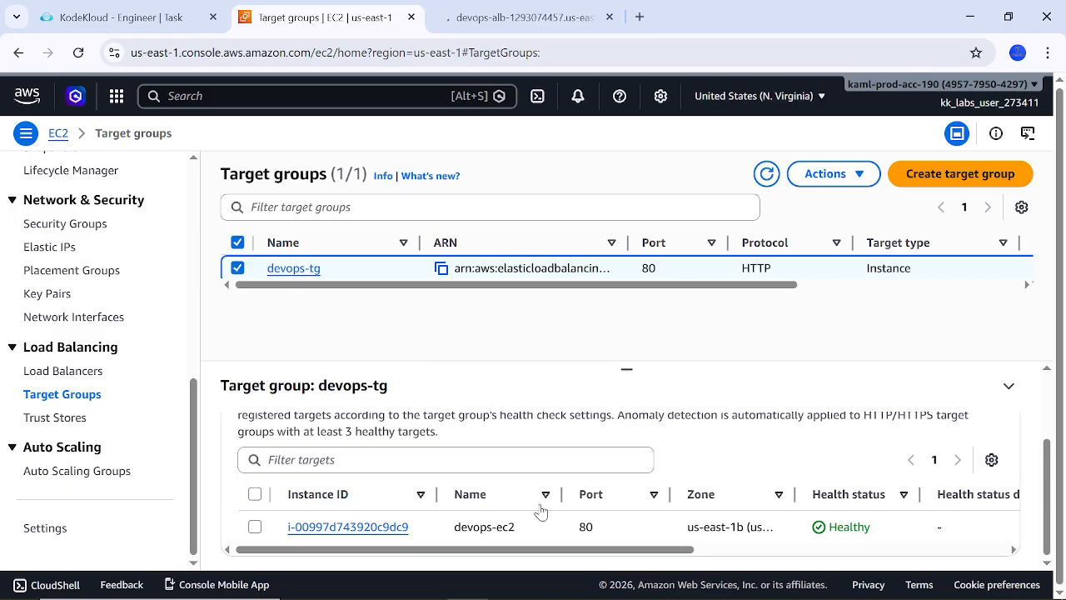
mouse_move(483, 550)
mouse_down()
mouse_move(843, 559)
mouse_move(688, 558)
mouse_up()
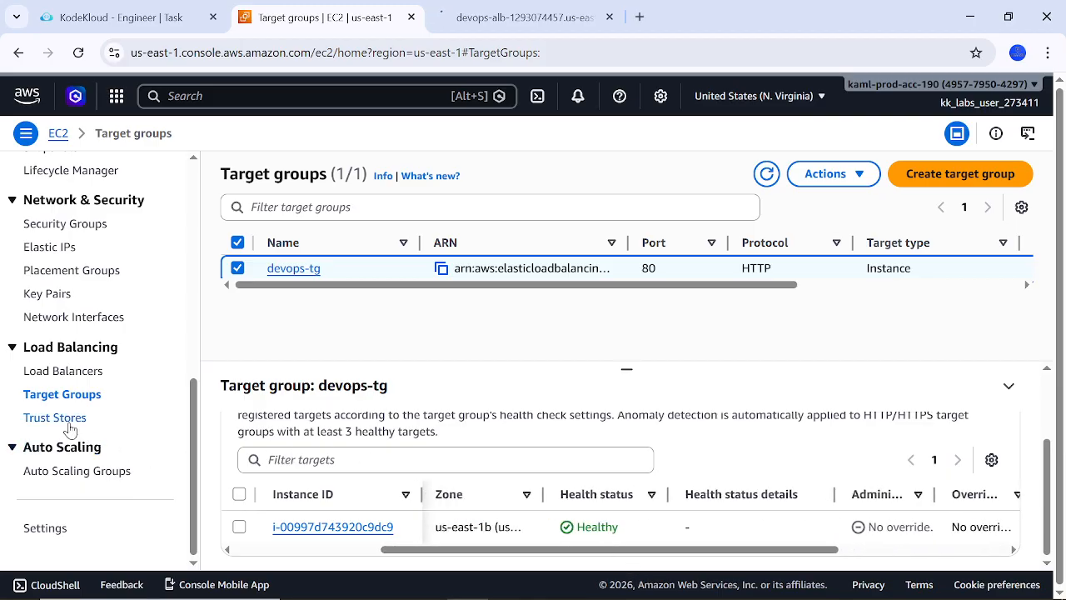
Review the details of devops-alb in the load balancer list, down to its DNS name.
click(64, 373)
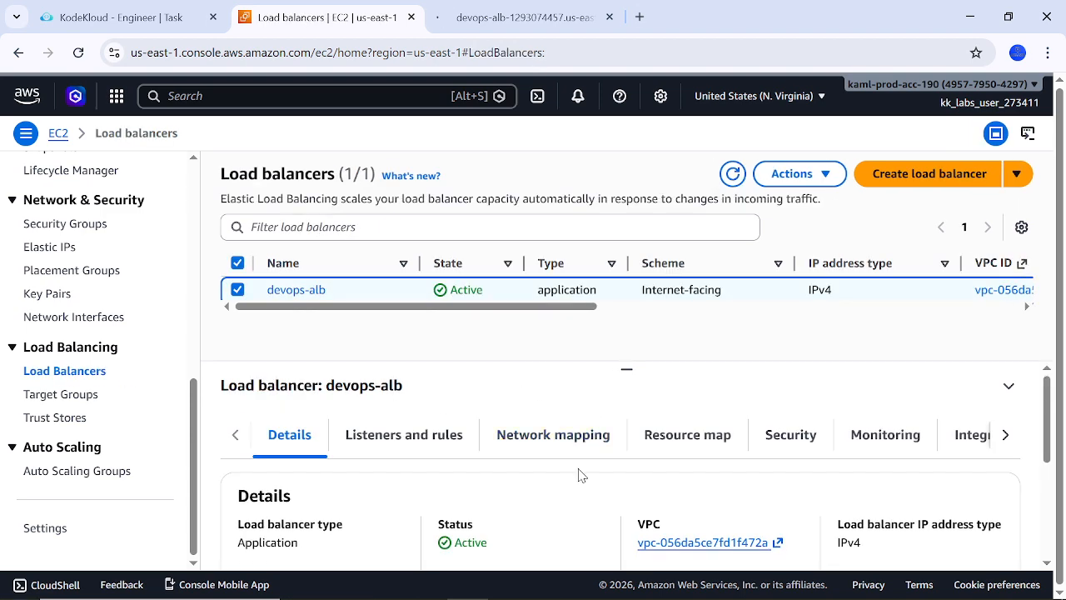
scroll(580, 475, down, 1)
scroll(579, 475, down, 3)
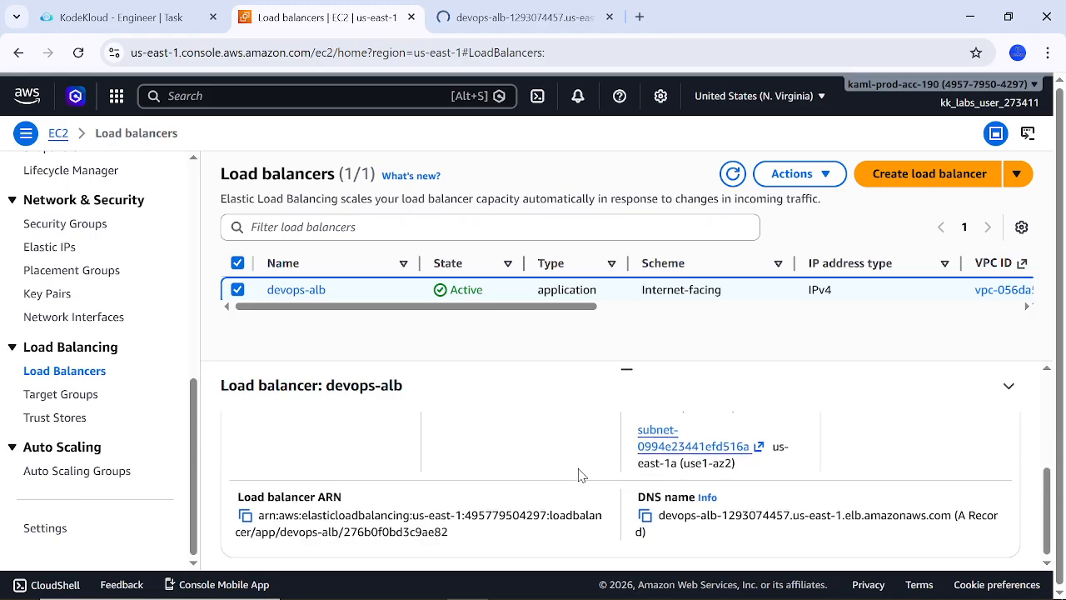
scroll(581, 475, up, 3)
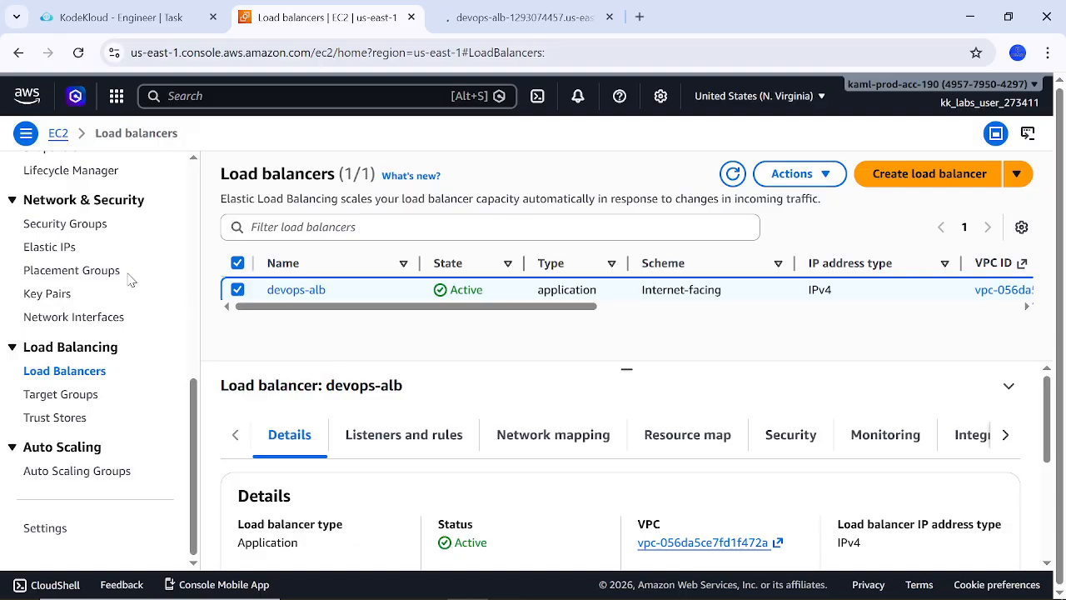
Open the devops-sg security group and examine its inbound rules.
scroll(81, 267, up, 1)
click(39, 307)
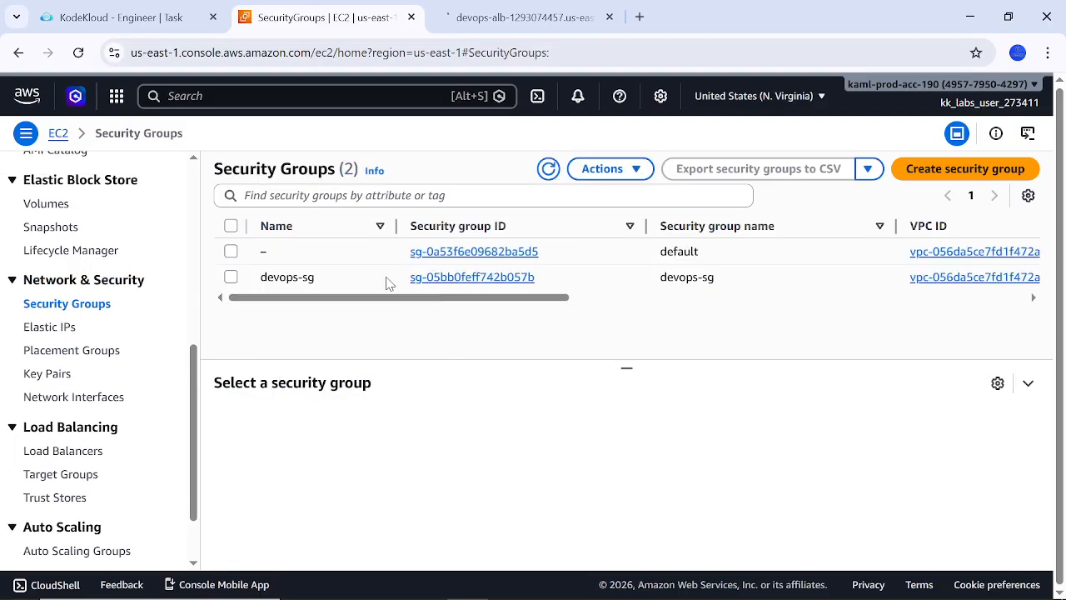
click(466, 278)
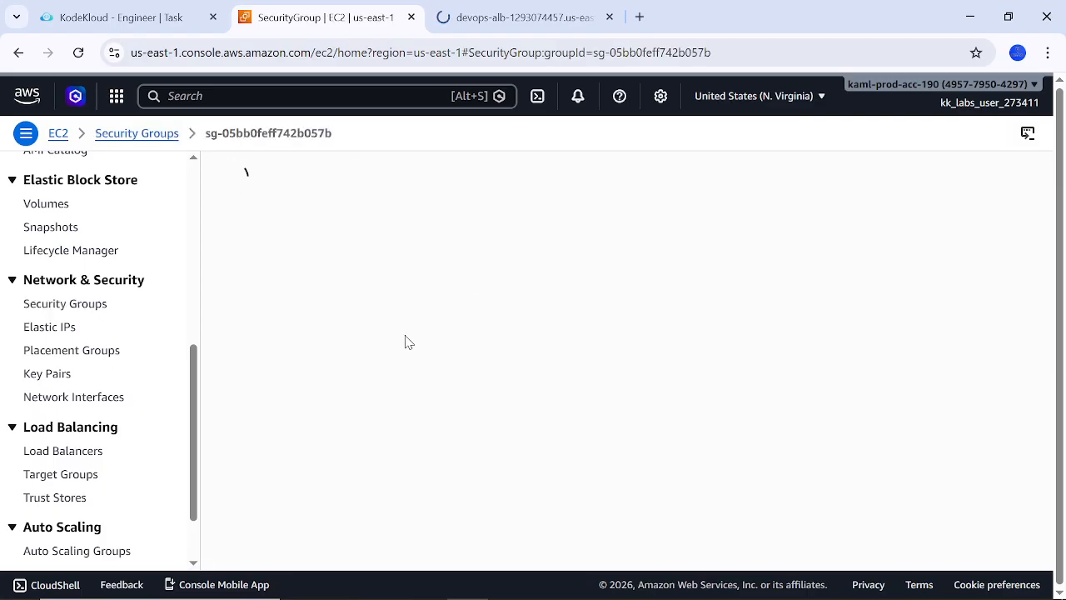
scroll(479, 425, down, 1)
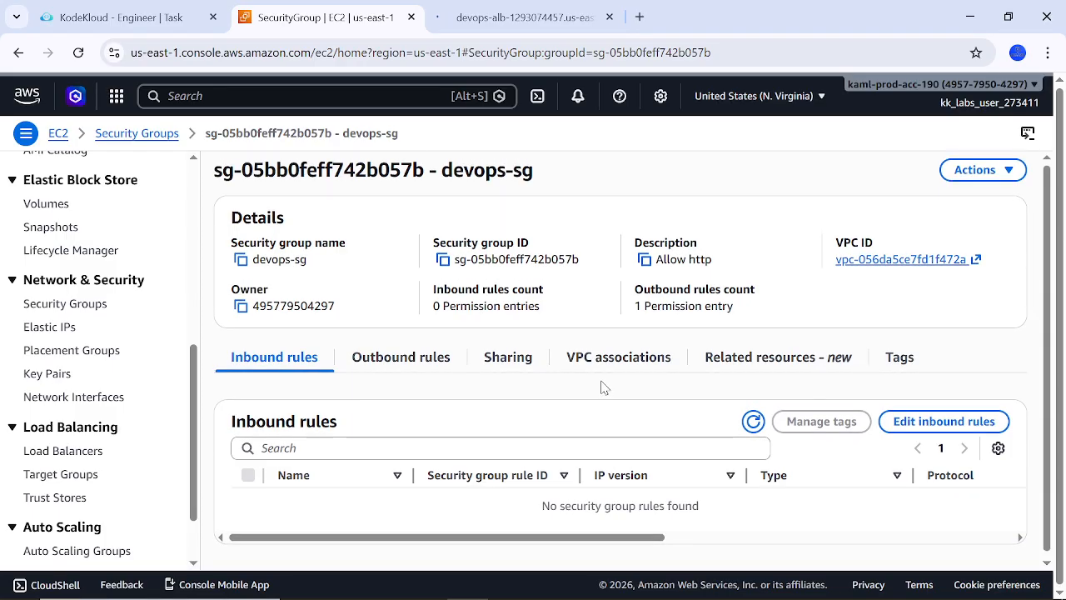
Add a Custom TCP inbound rule to devops-sg for port 80 from source 0.0.0.0/0 and save the rules.
click(929, 420)
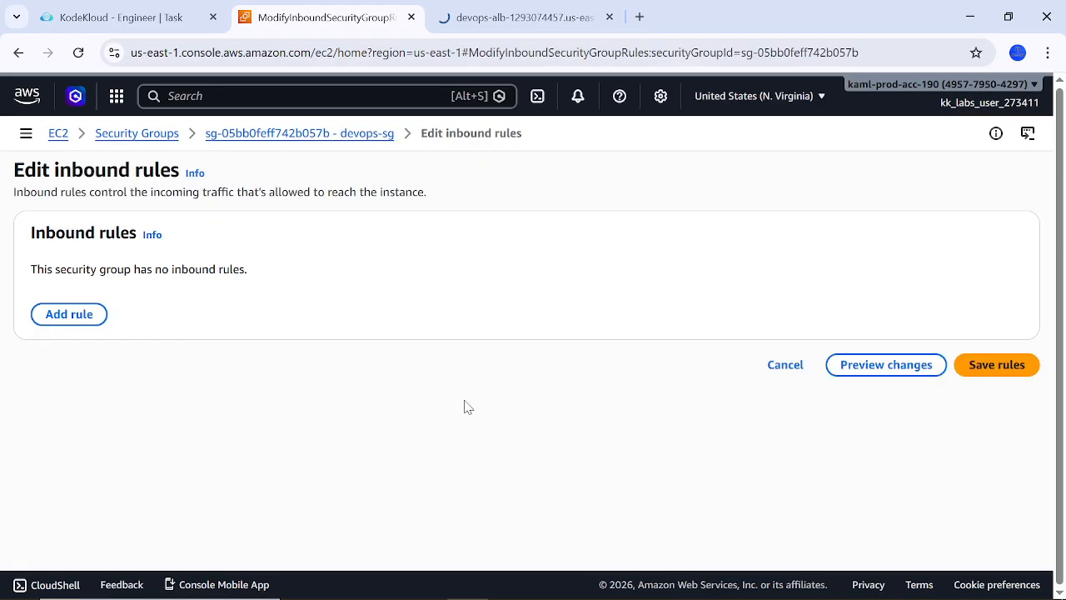
click(83, 317)
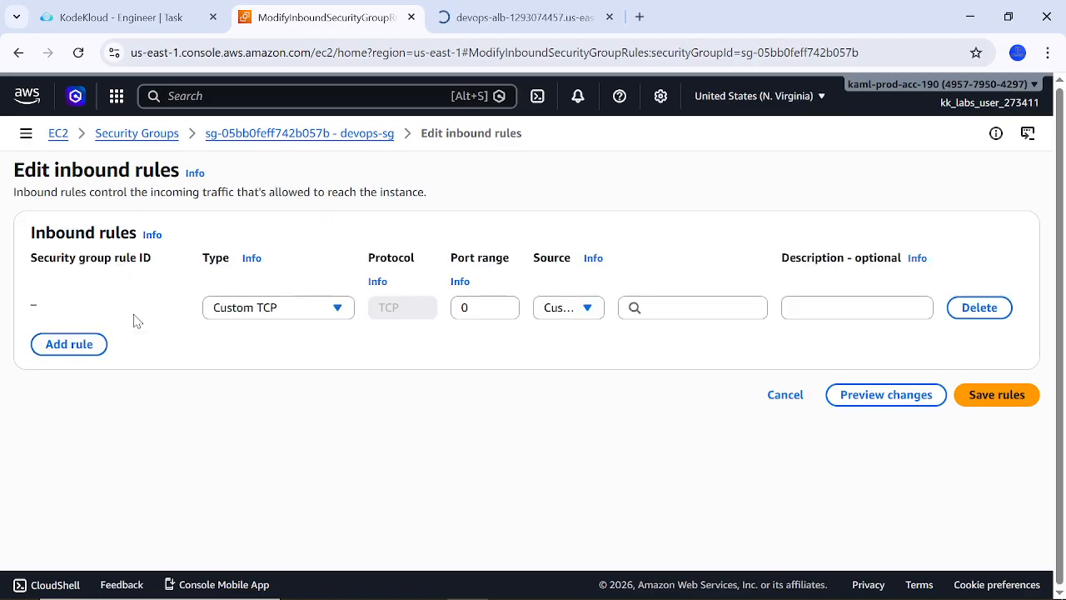
double_click(505, 306)
text(80)
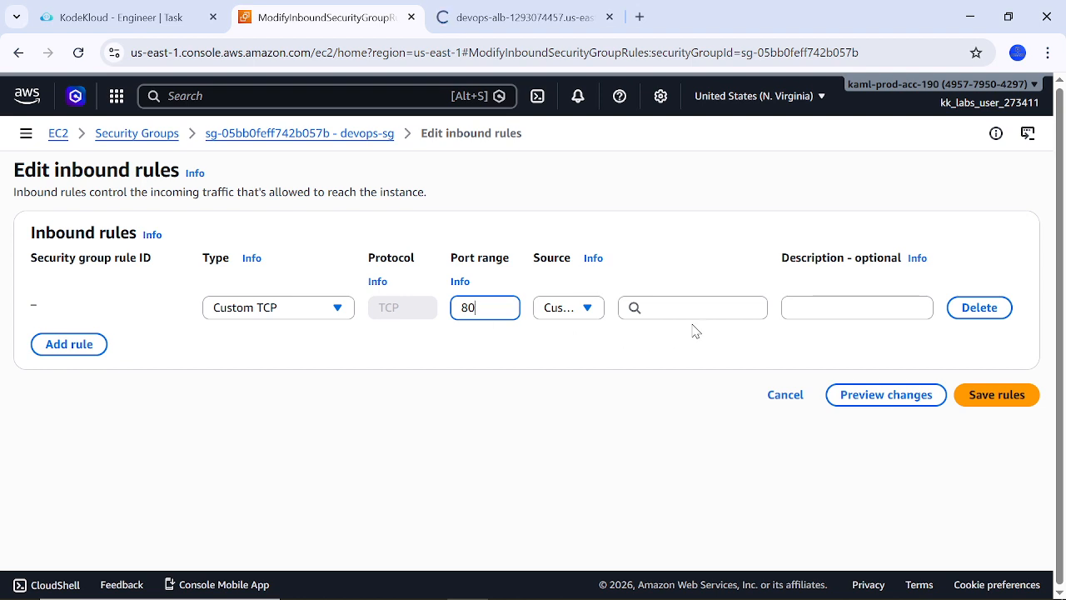
click(693, 307)
click(686, 364)
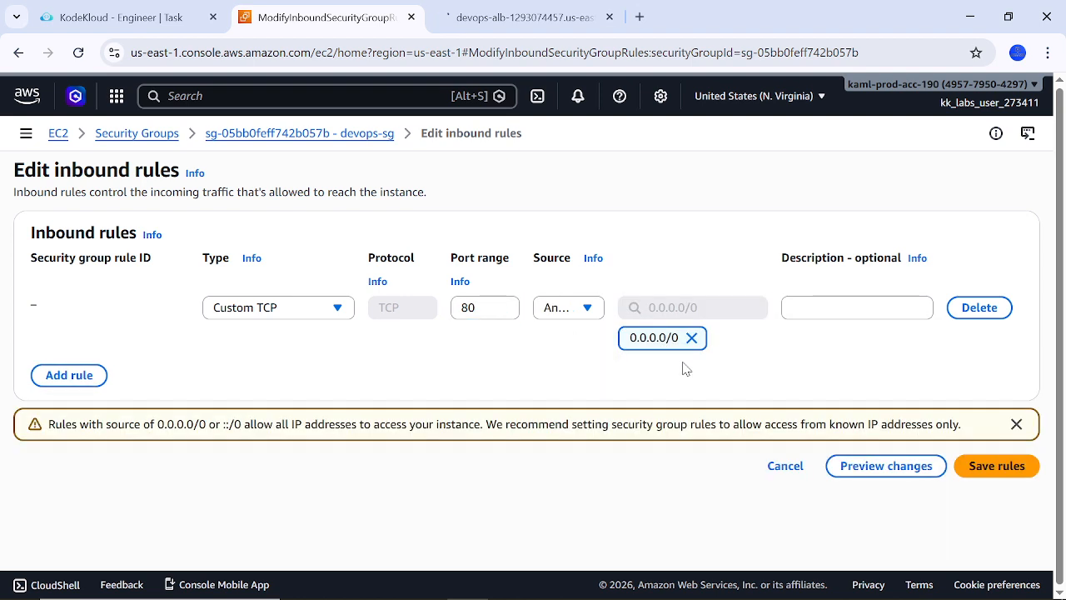
click(976, 472)
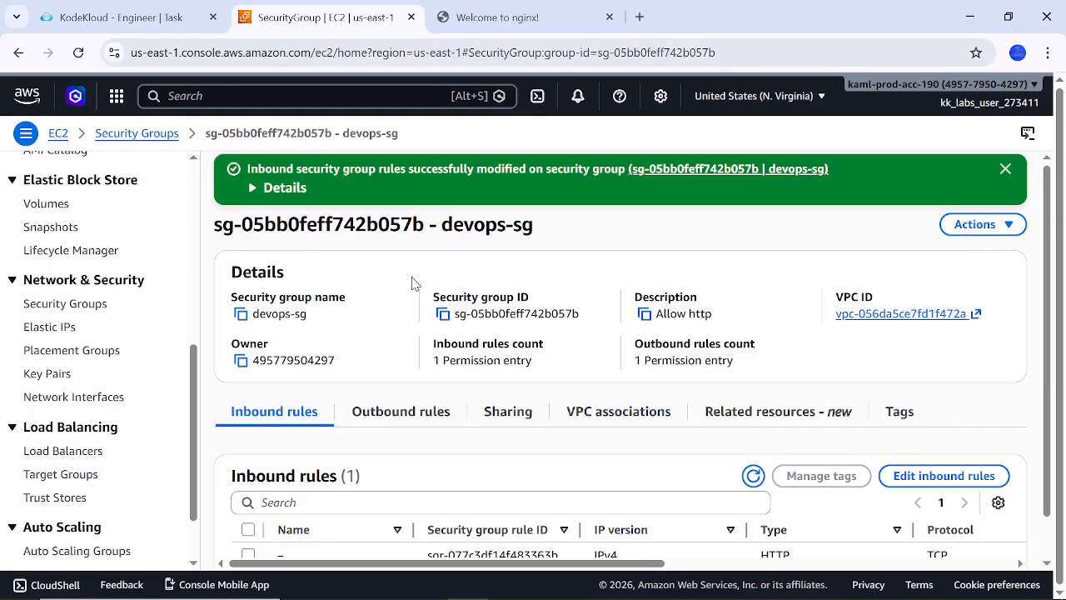
Review the type, protocol, port range and source of the saved inbound rule in devops-sg.
scroll(512, 421, down, 1)
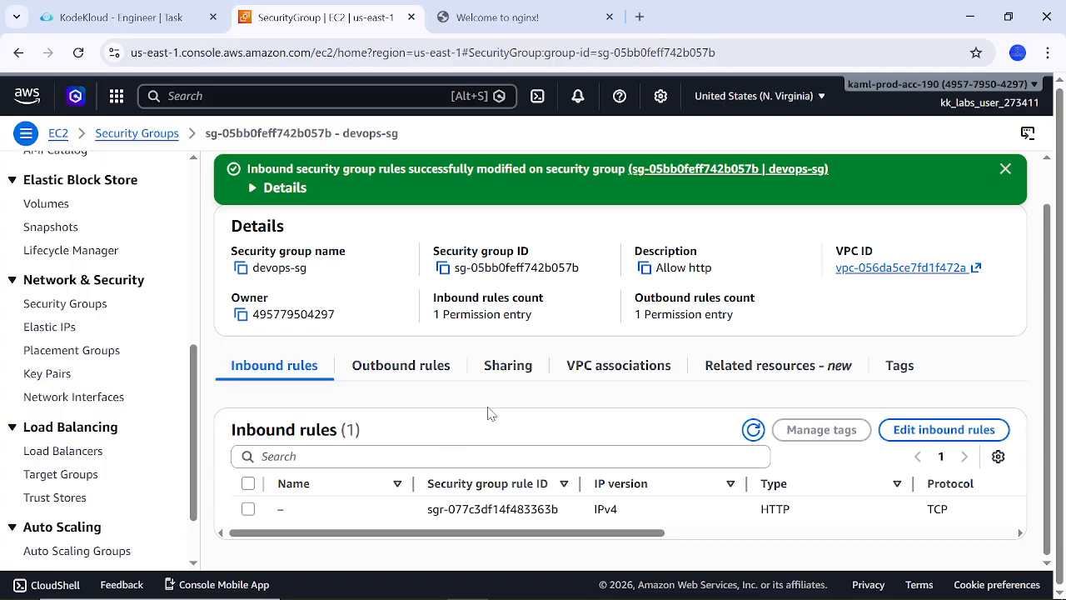
scroll(489, 412, up, 1)
scroll(489, 412, down, 1)
drag(467, 536, 731, 530)
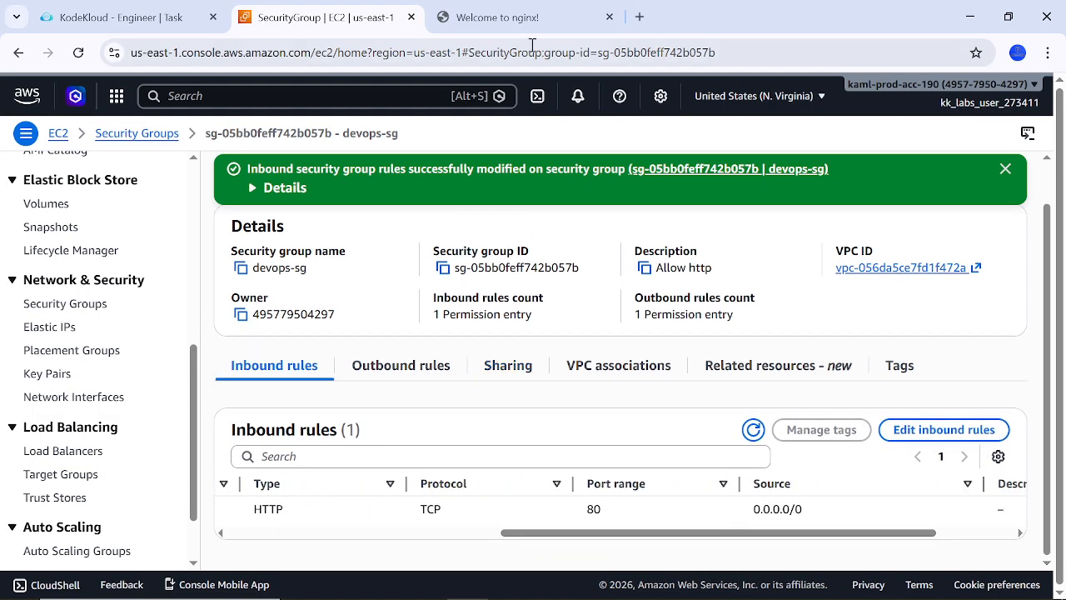
Verify the web page served through the load balancer's DNS name and compare it with the devops-alb entry in the load balancer list.
click(513, 24)
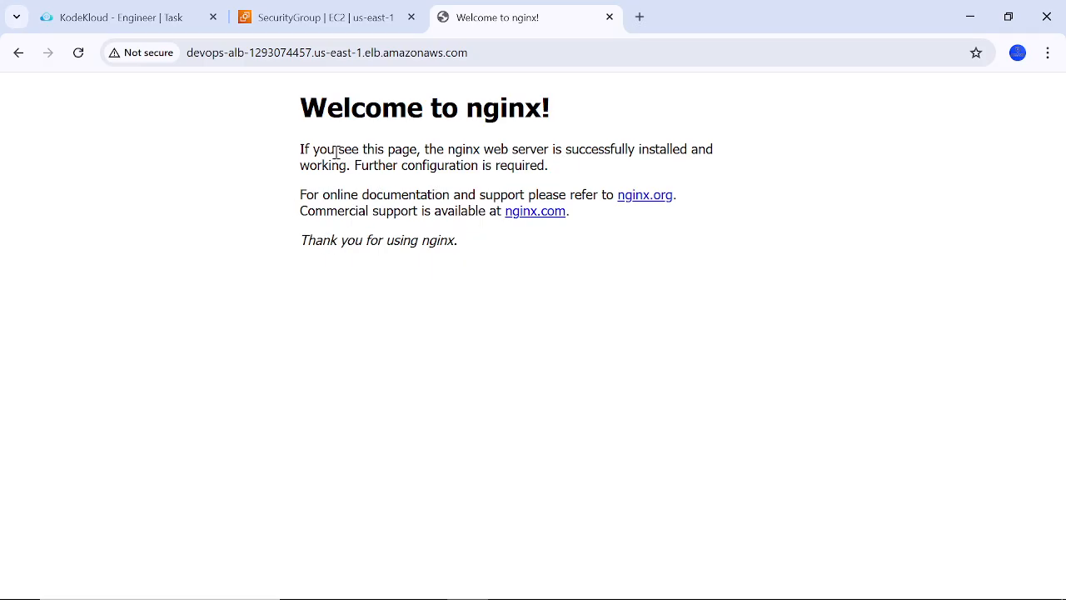
drag(305, 110, 579, 119)
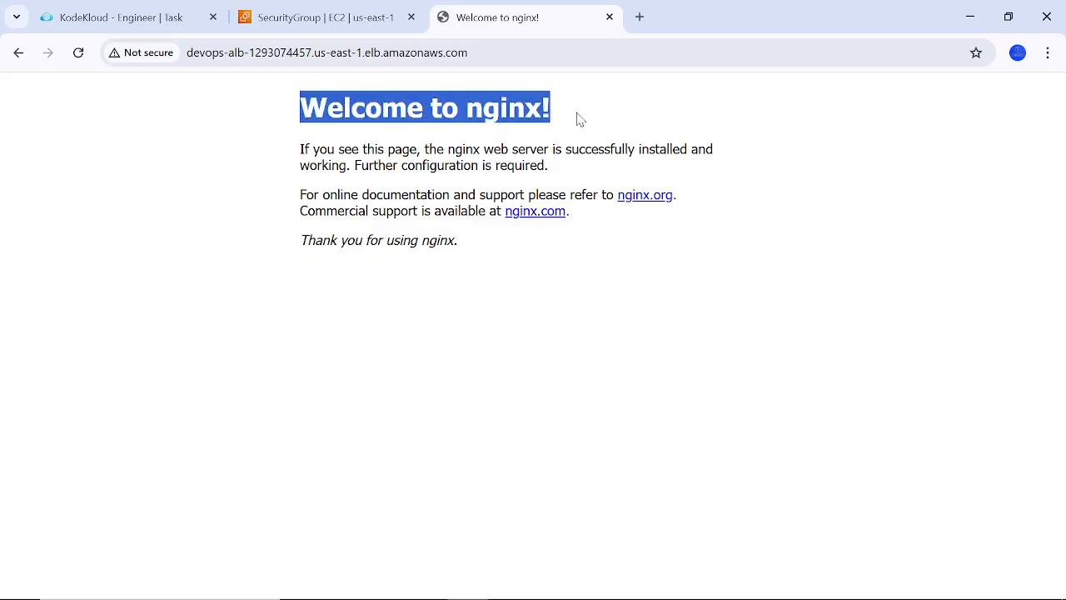
click(352, 18)
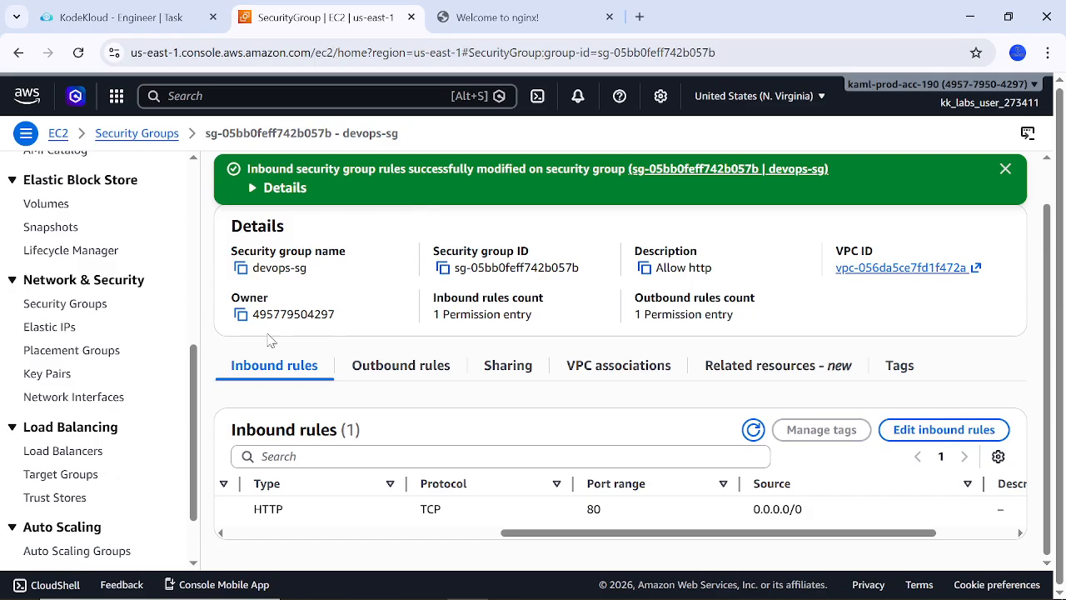
click(71, 459)
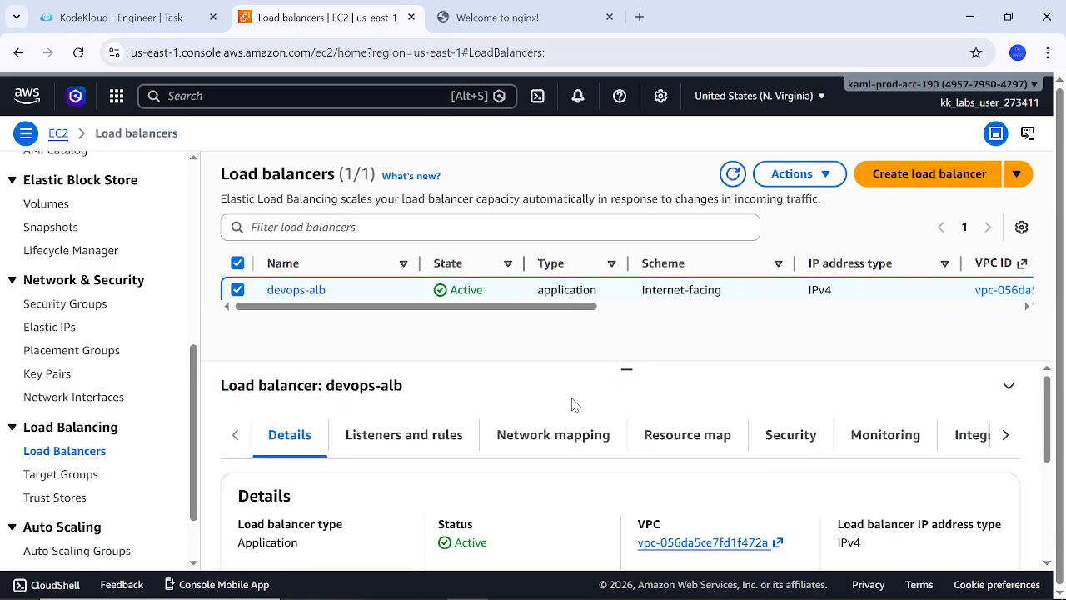
click(511, 23)
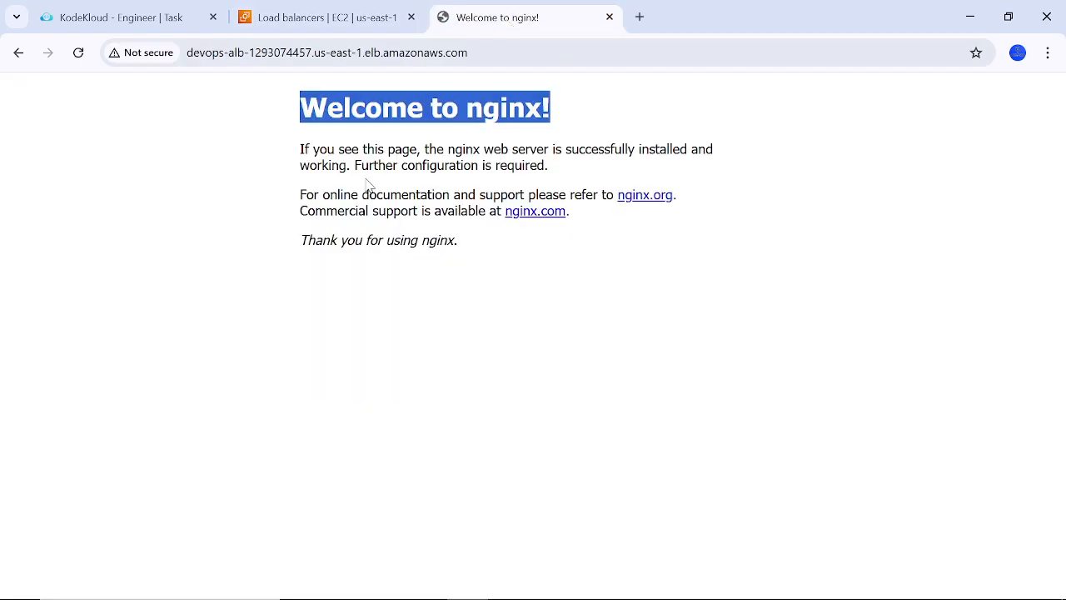
click(239, 210)
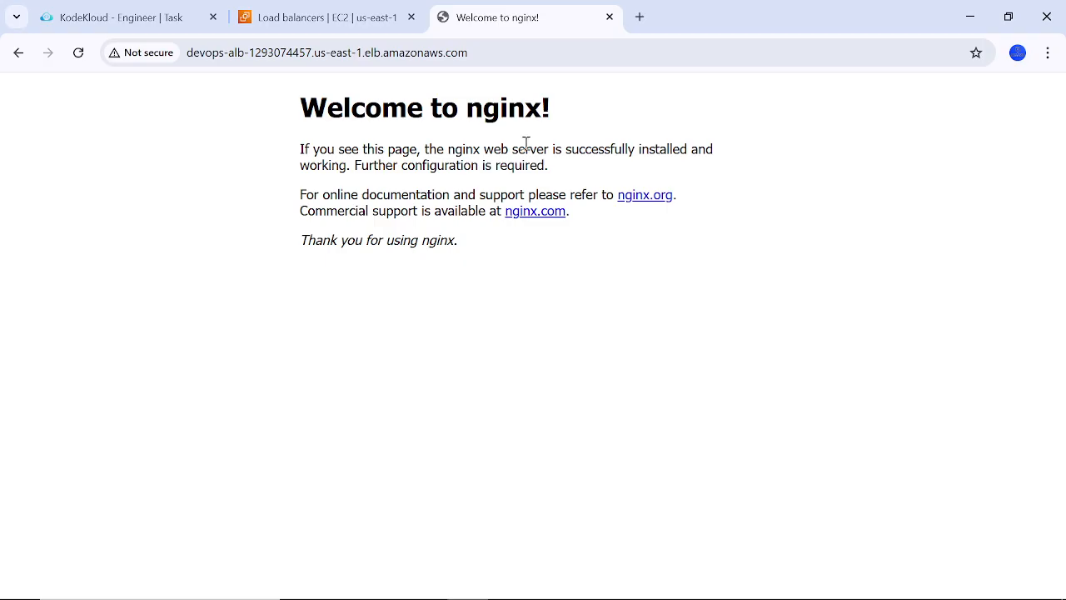
Review the KodeKloud task requirements for devops-alb, devops-tg and devops-sg against the load balancer list and the nginx page.
click(349, 18)
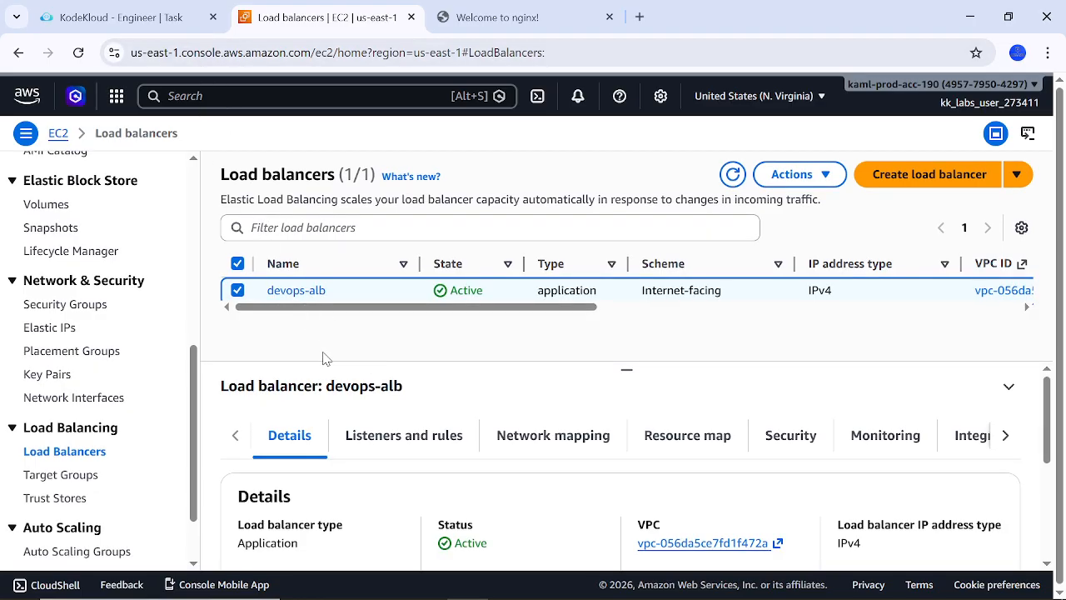
click(154, 17)
scroll(250, 379, up, 1)
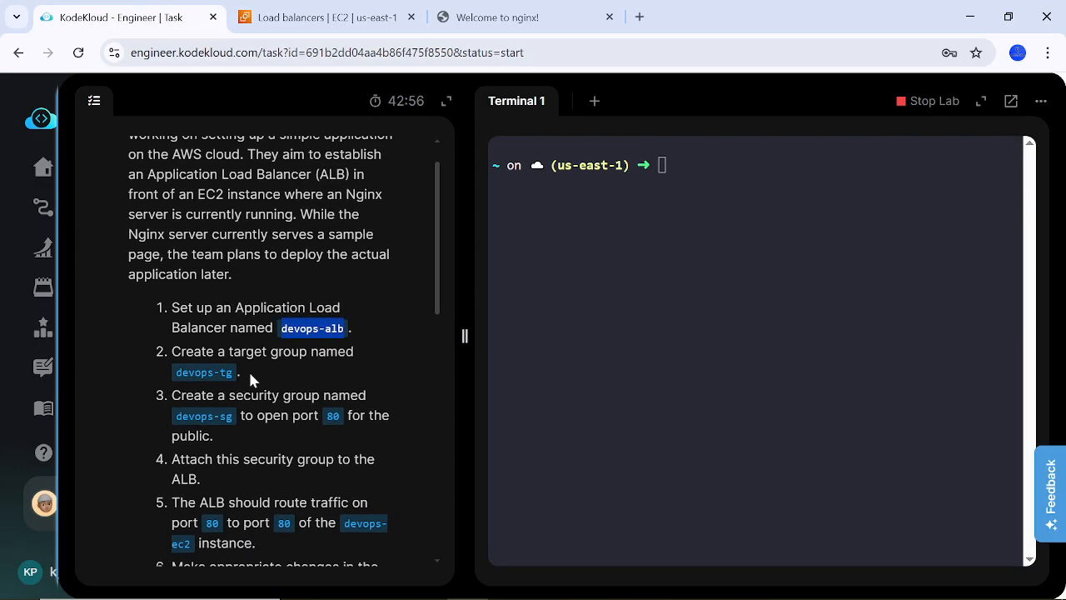
scroll(247, 346, down, 1)
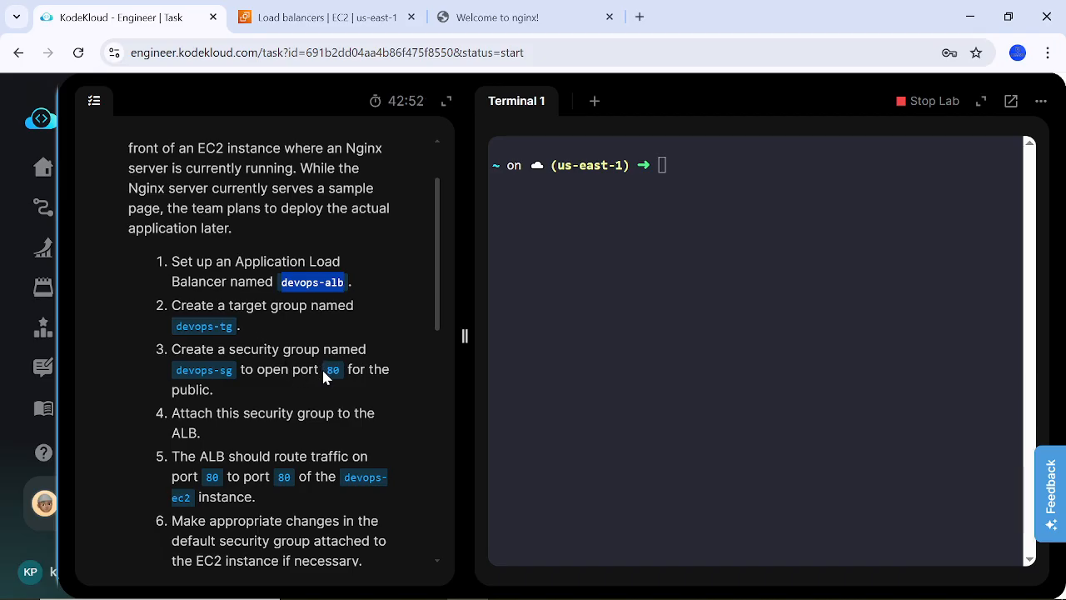
drag(322, 367, 336, 372)
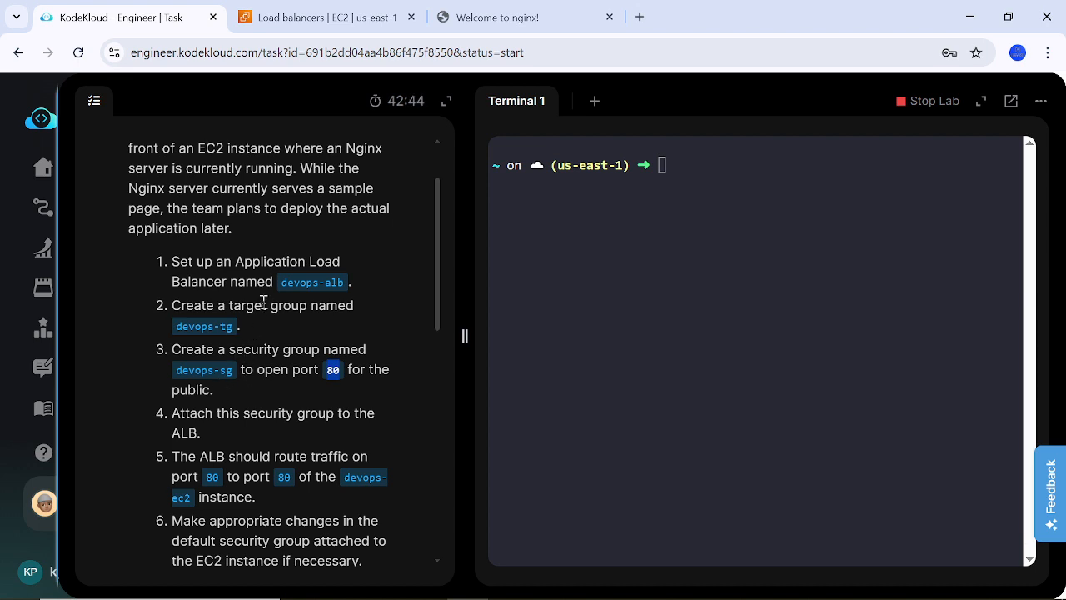
scroll(281, 353, down, 1)
scroll(282, 356, up, 1)
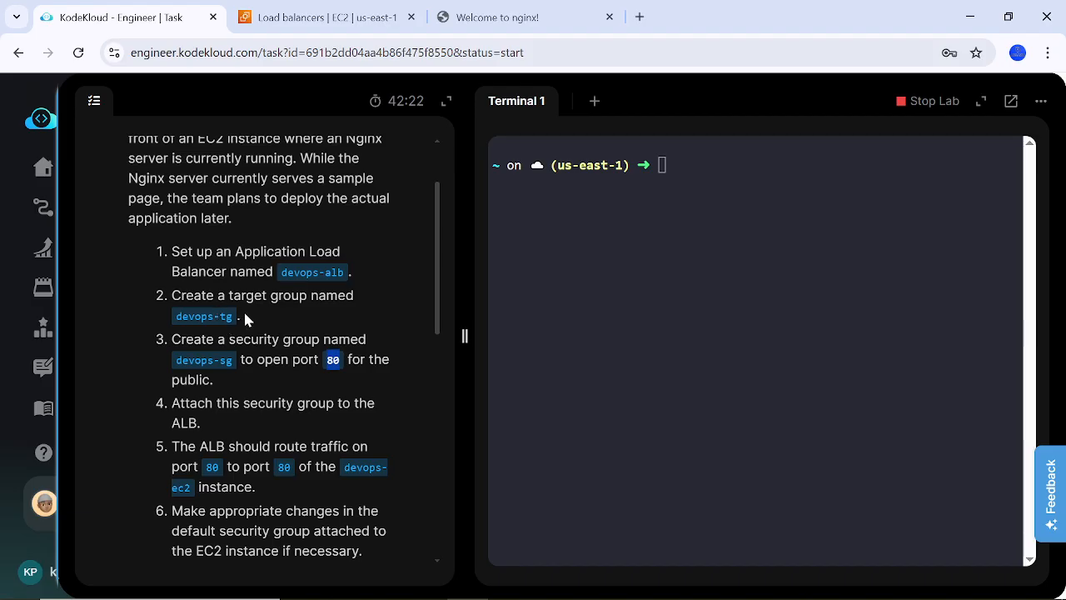
scroll(261, 371, down, 1)
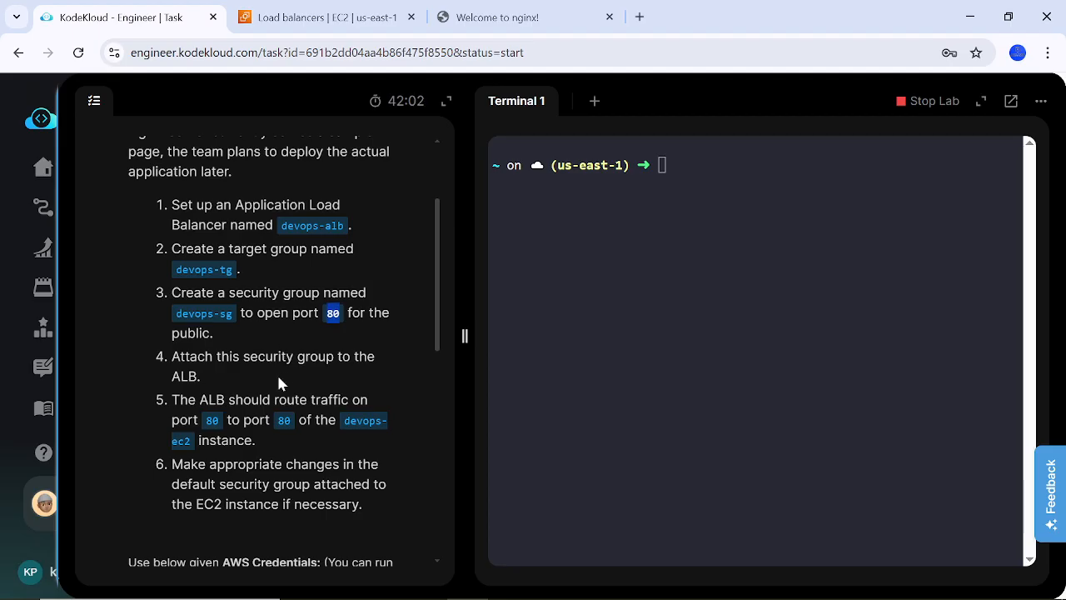
click(338, 18)
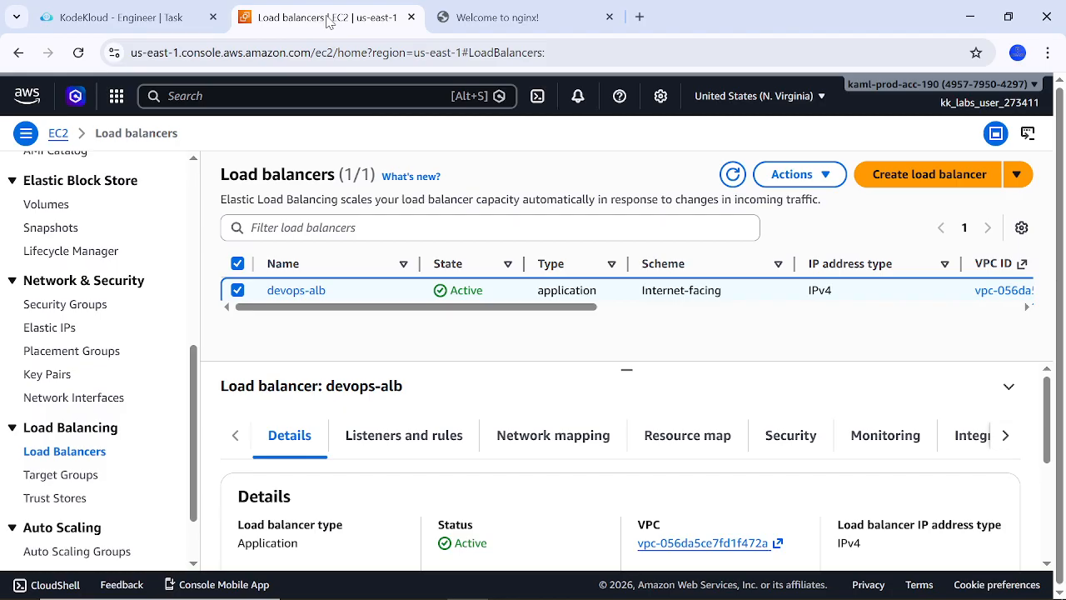
click(494, 22)
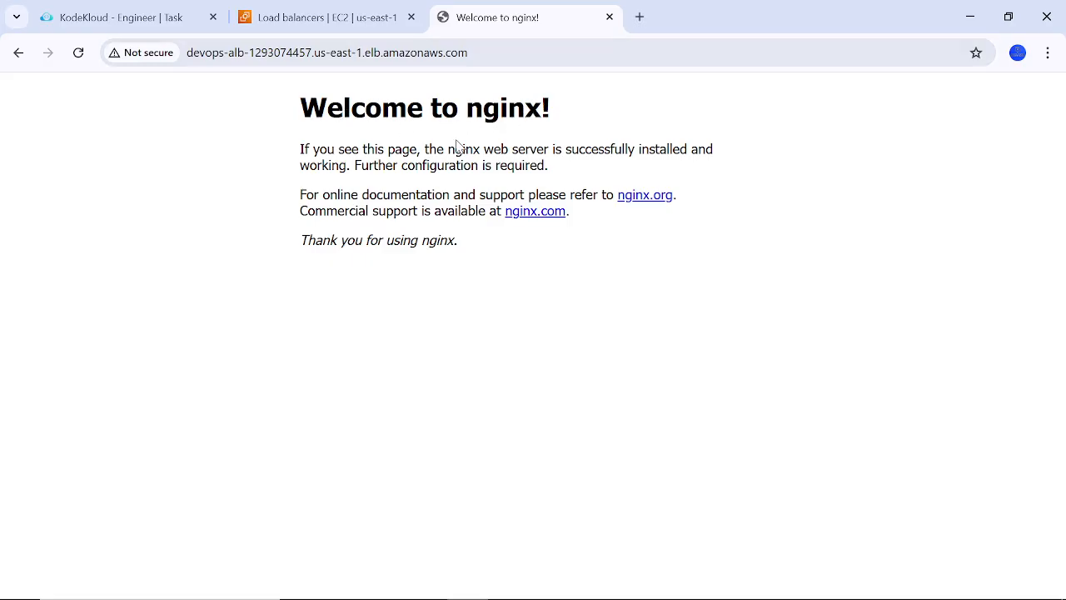
click(306, 23)
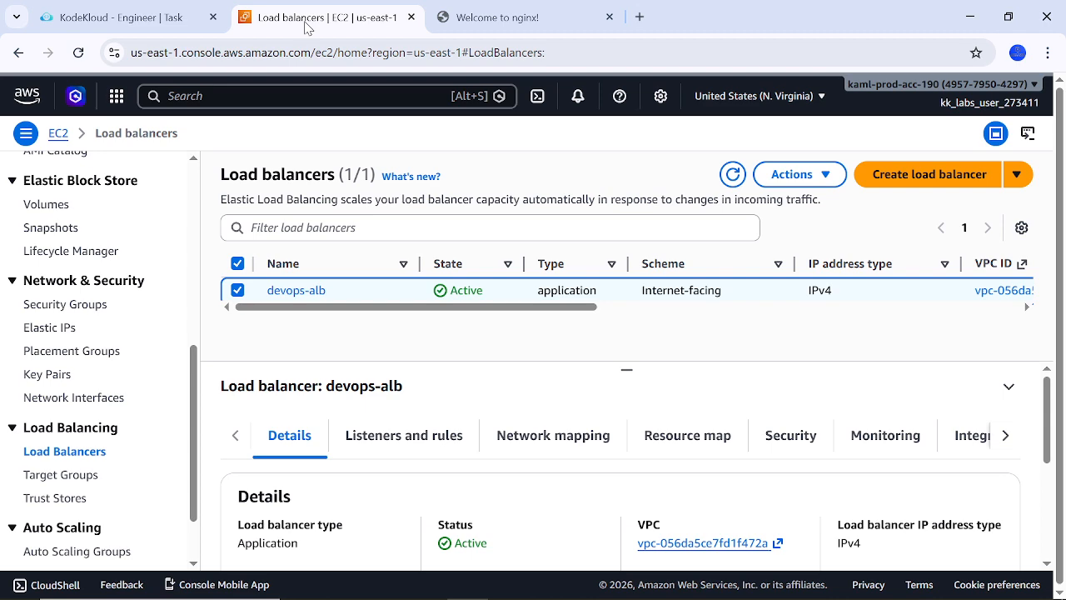
Submit the KodeKloud lab task for checking and confirm marking it as completed.
click(140, 20)
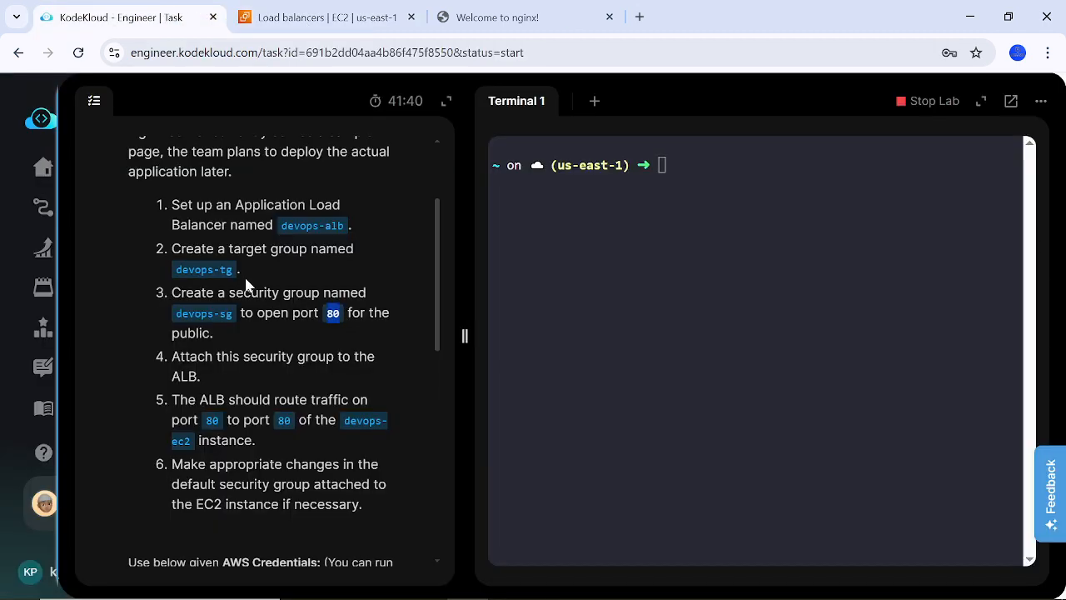
scroll(267, 382, down, 1)
scroll(265, 379, down, 10)
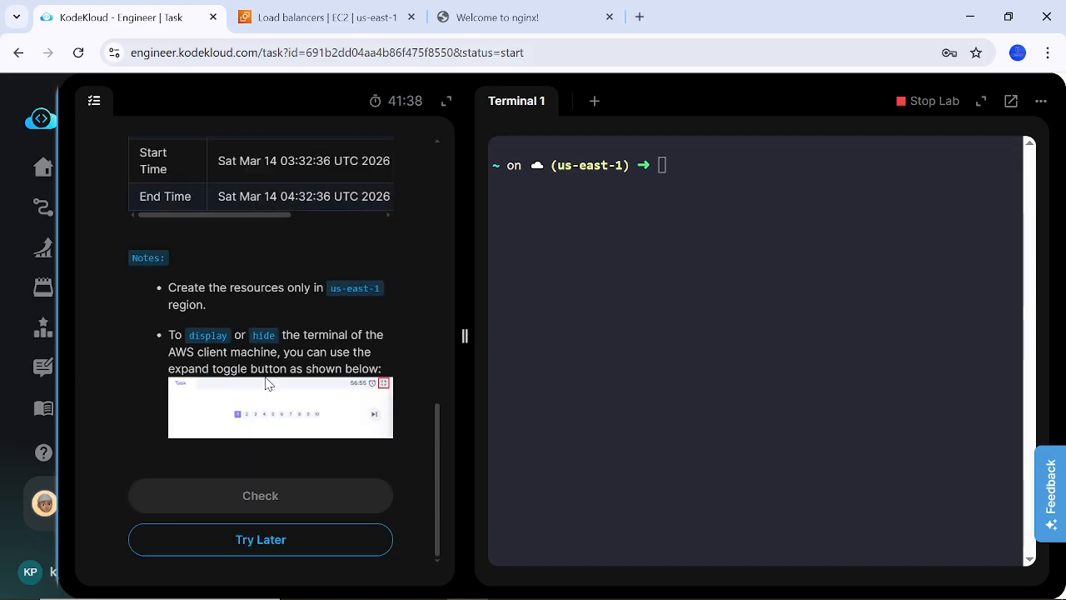
click(258, 500)
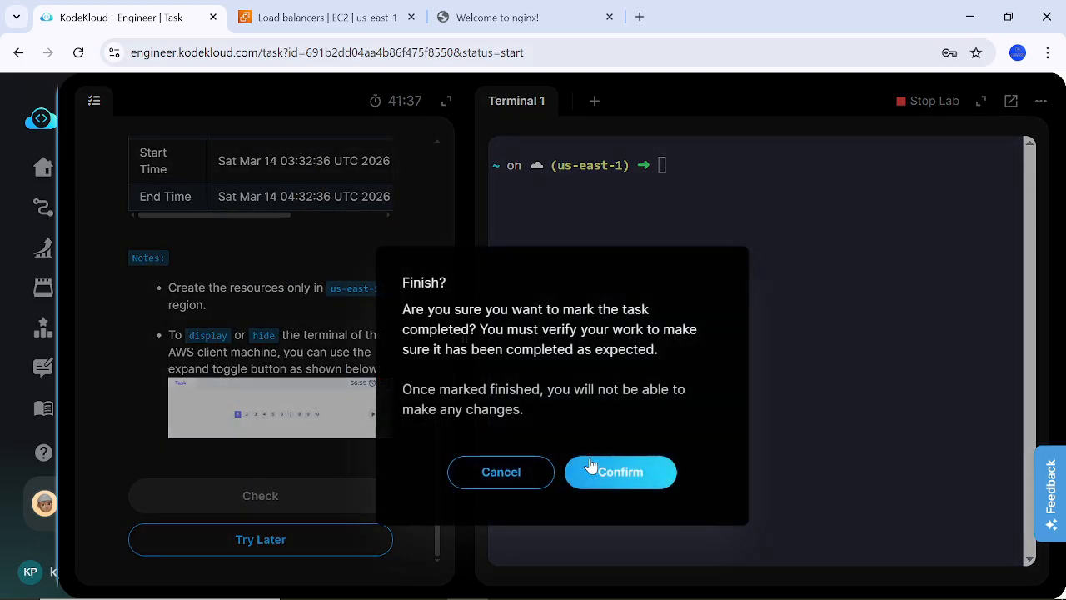
click(620, 472)
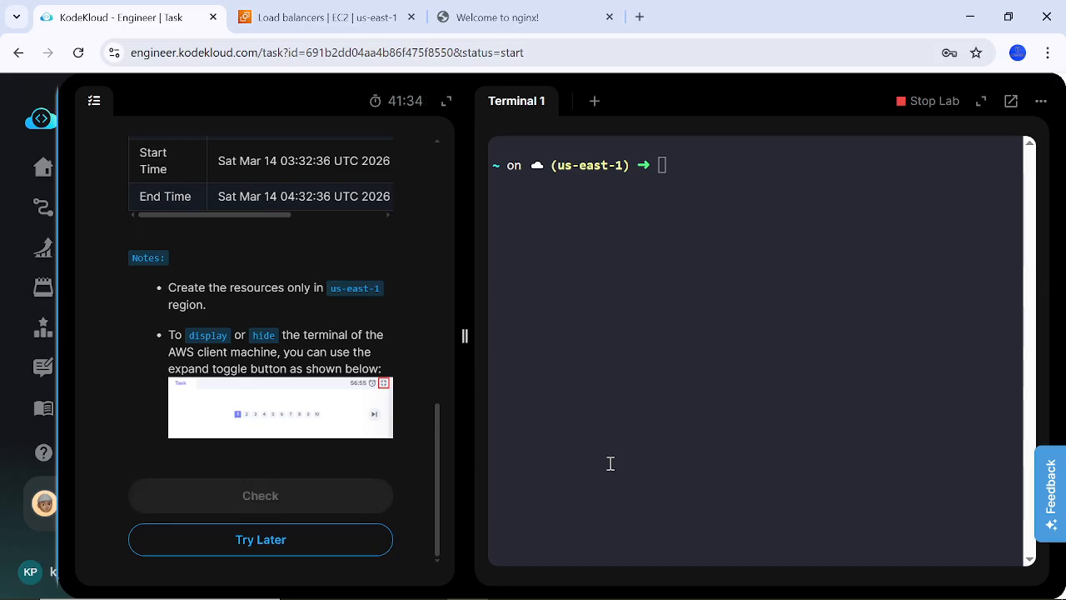